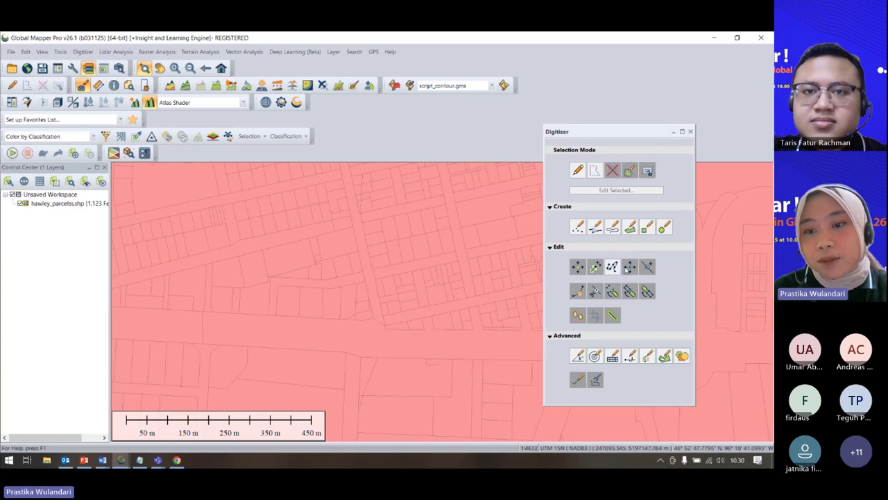
Select a small parcel in hawley_parcelss.shp with the Digitizer tool and view its feature info and attributes without changing them.
left_click_drag(585, 132, 659, 155)
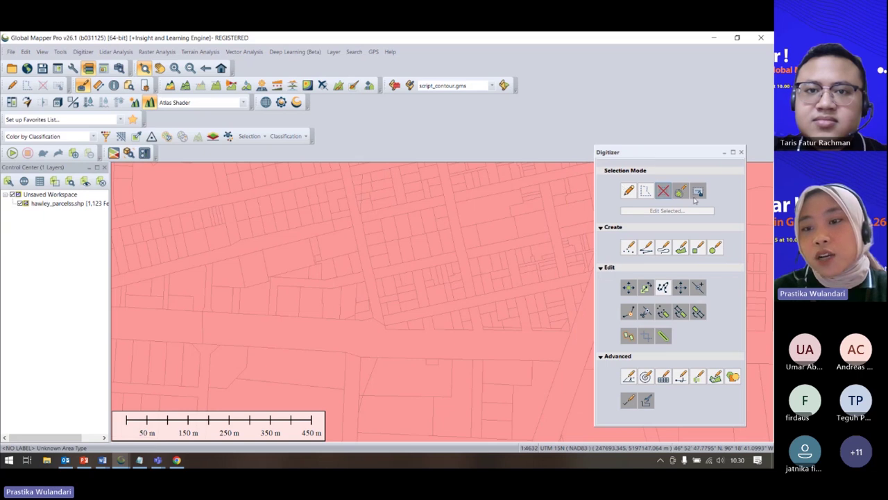
left_click(628, 190)
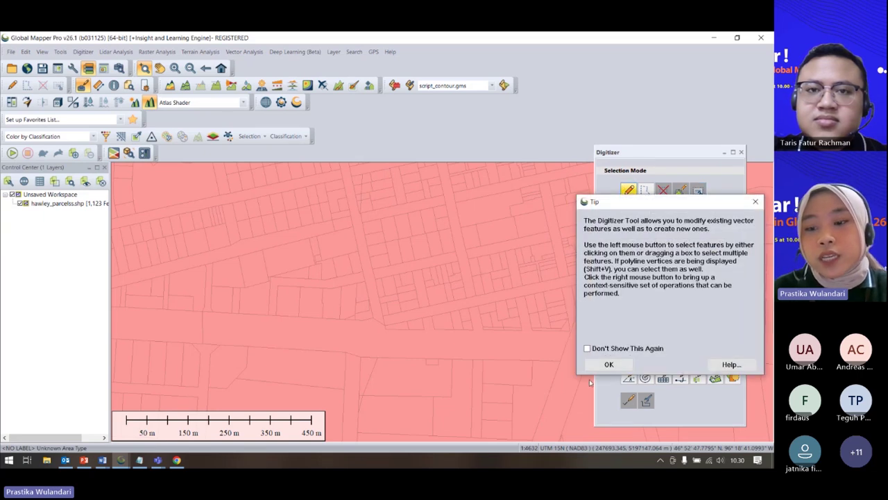
left_click(610, 363)
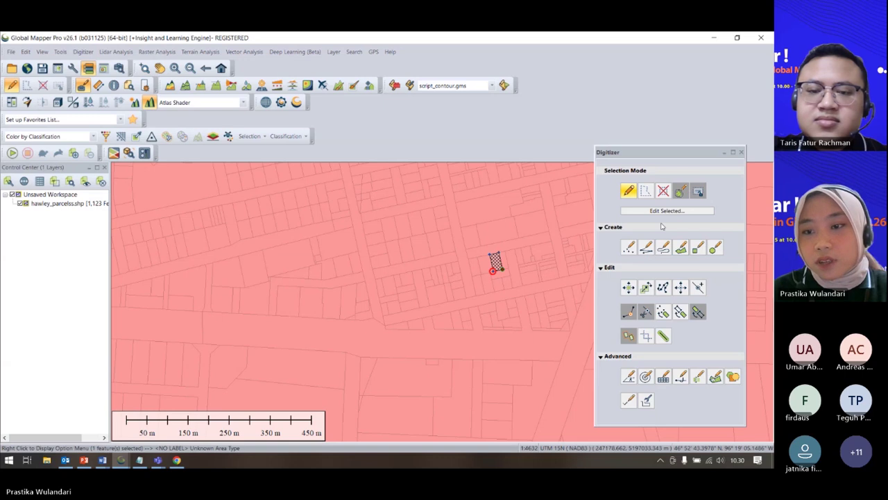
left_click(641, 210)
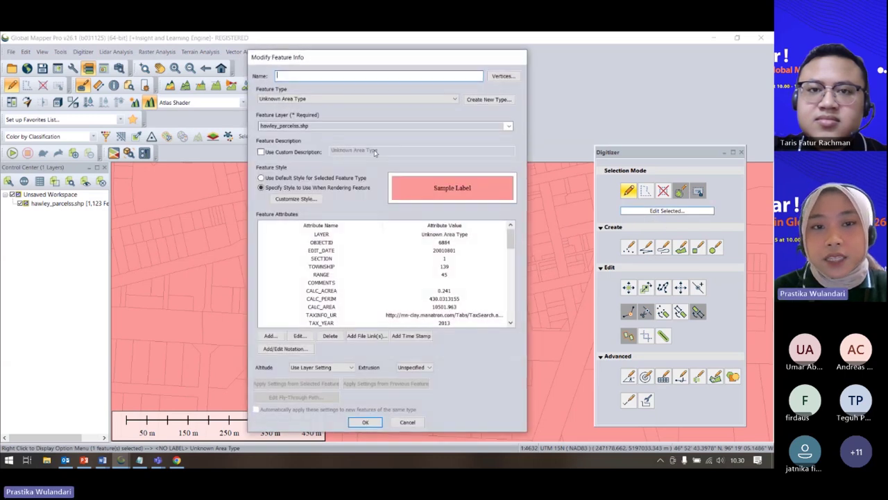
left_click(407, 422)
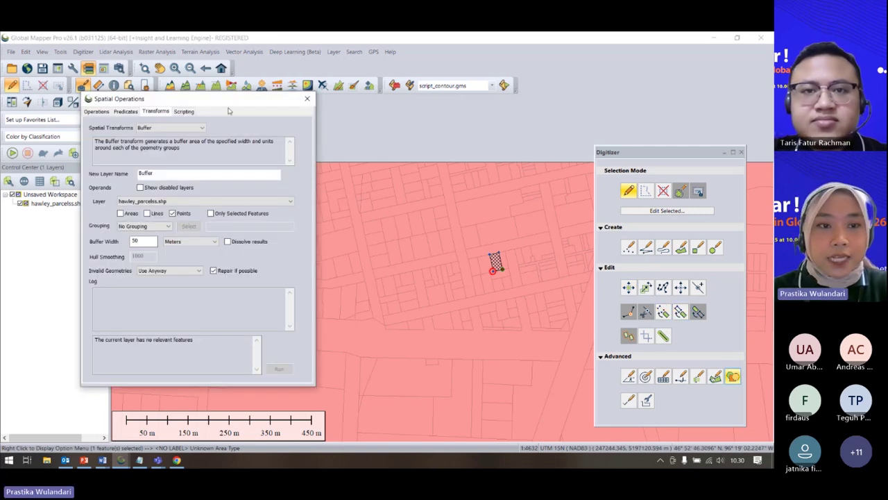
Close the Spatial Operations dialog and minimize the Digitizer palette to clear the map.
left_click(307, 100)
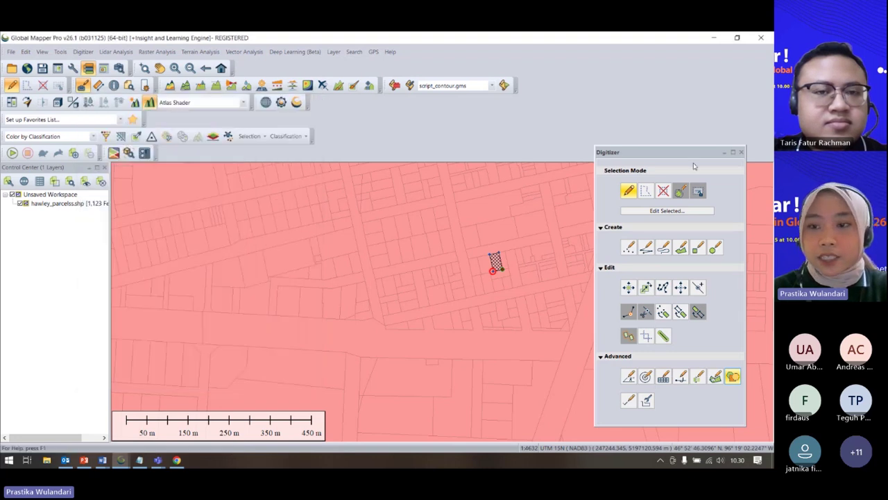
left_click_drag(621, 150, 684, 169)
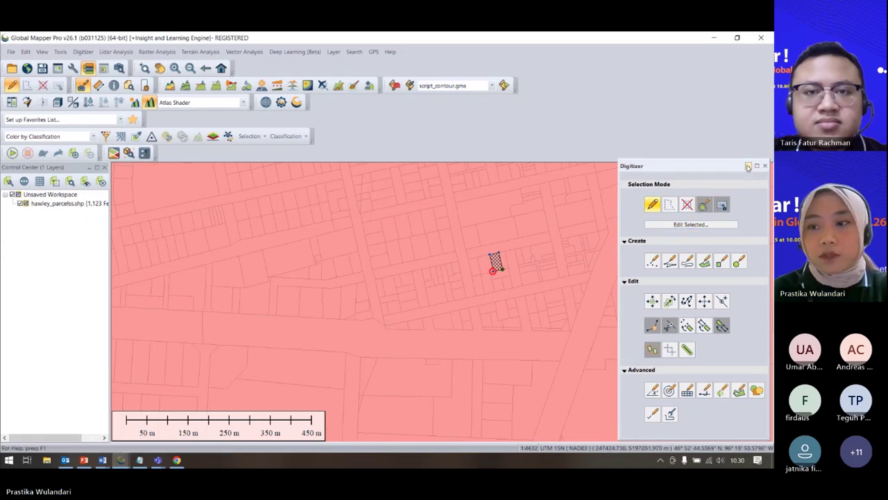
left_click(748, 165)
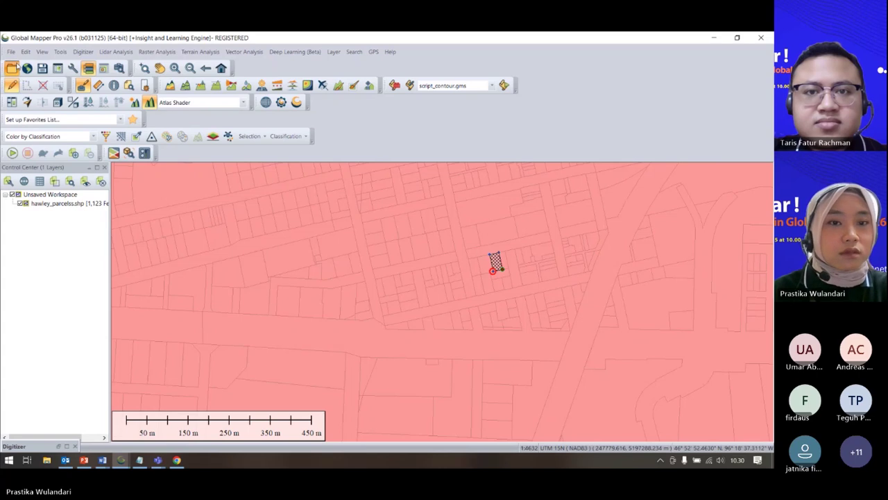
left_click(11, 67)
left_click(285, 105)
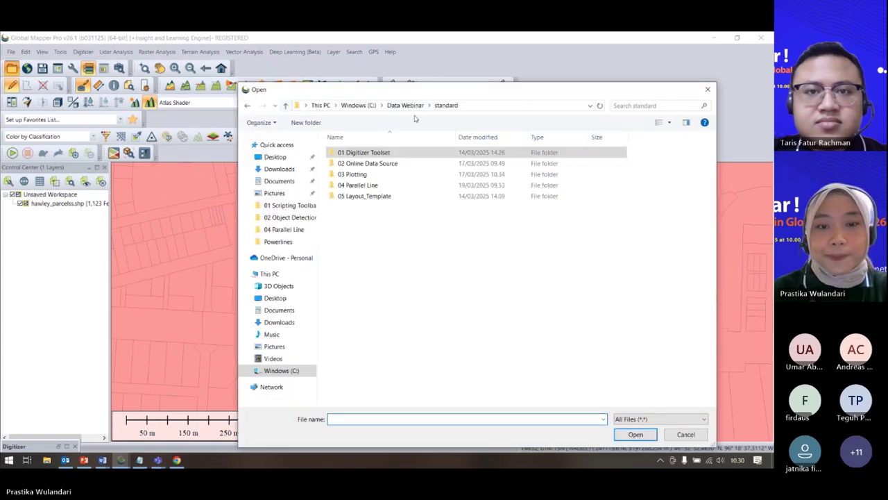
left_click(707, 88)
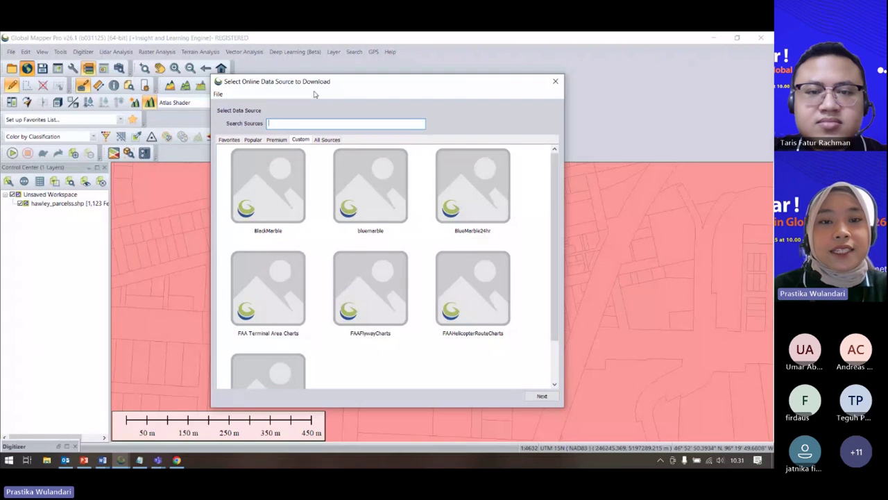
Browse the favorite, popular, premium and custom collections of online data sources, including World Imagery.
left_click_drag(399, 98, 469, 86)
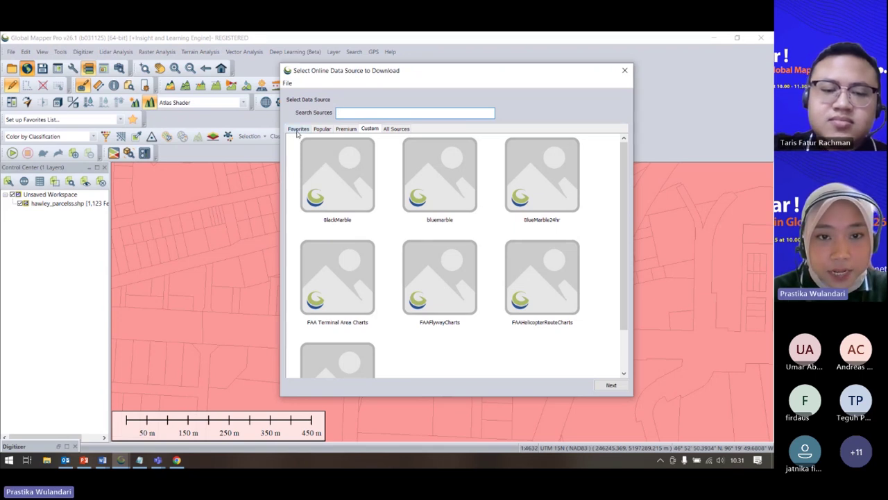
left_click(298, 131)
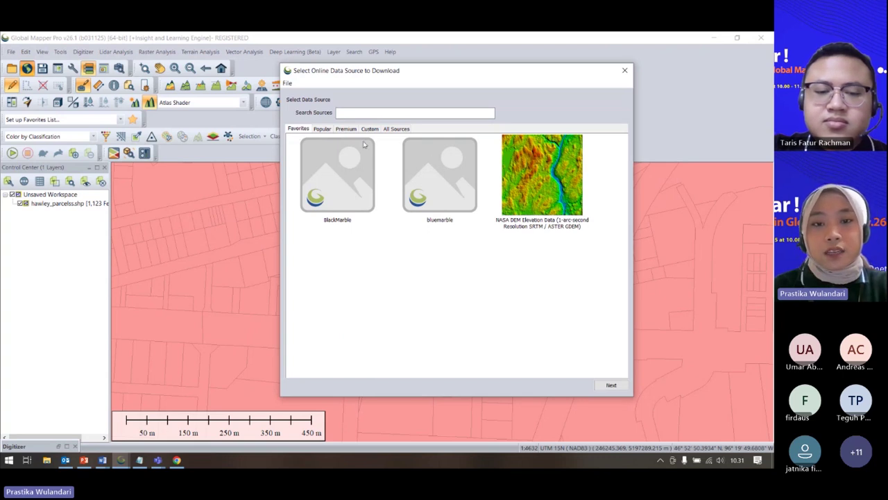
left_click(322, 129)
scroll(474, 276, "down", 3)
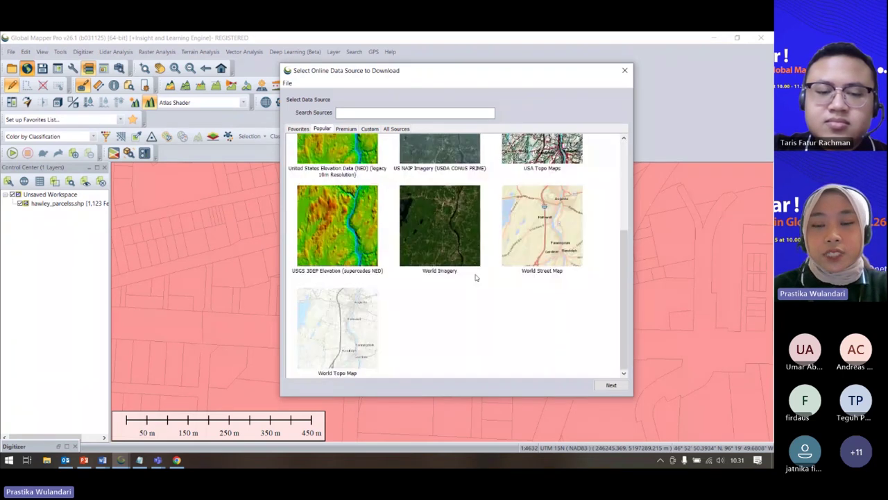
left_click(429, 222)
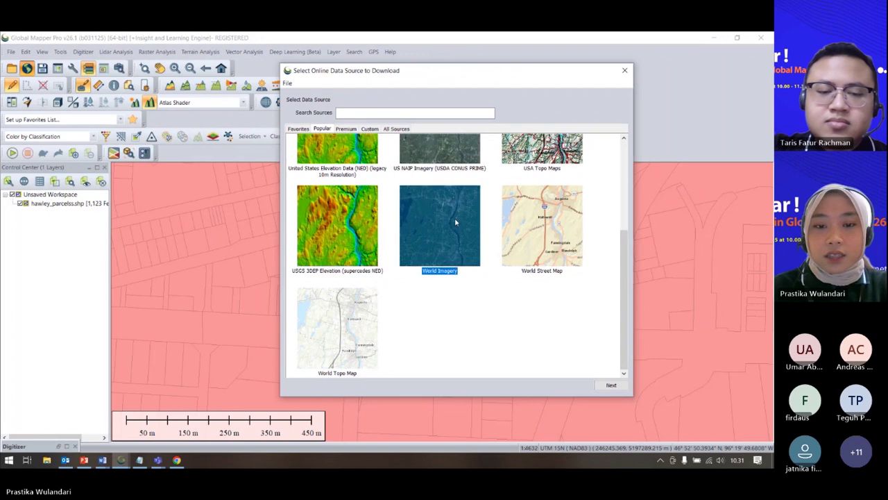
scroll(442, 282, "up", 2)
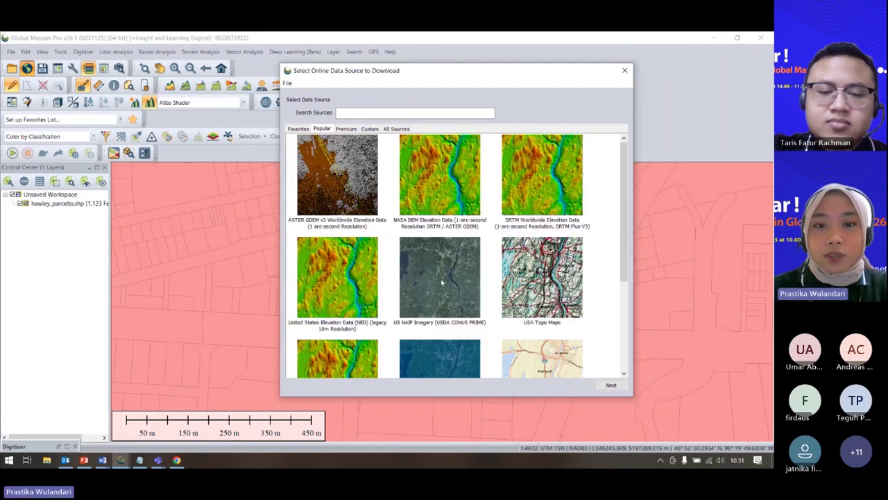
left_click(346, 129)
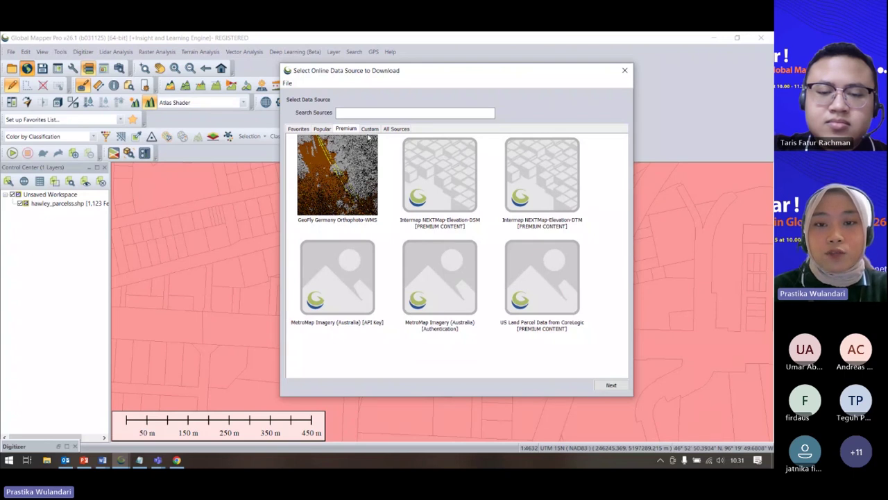
left_click(369, 129)
scroll(435, 226, "down", 1)
scroll(402, 218, "up", 1)
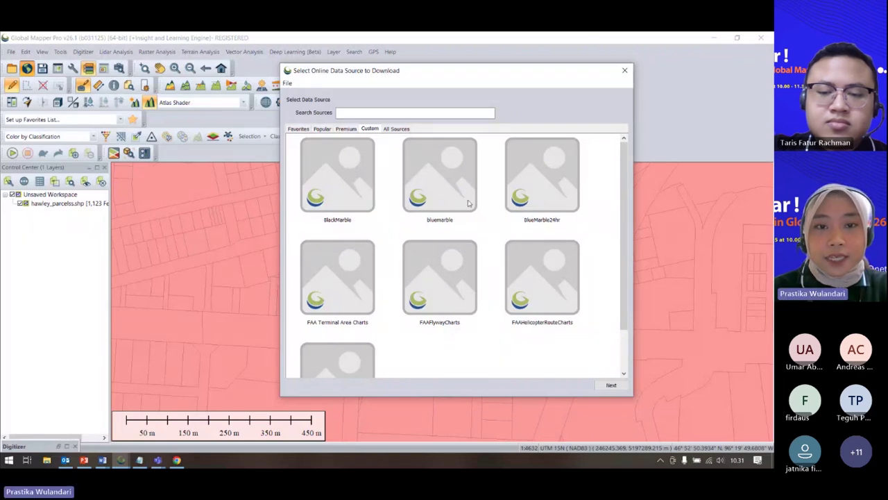
View the settings for adding a new WMS online source and the other source management commands, without adding anything.
left_click(287, 82)
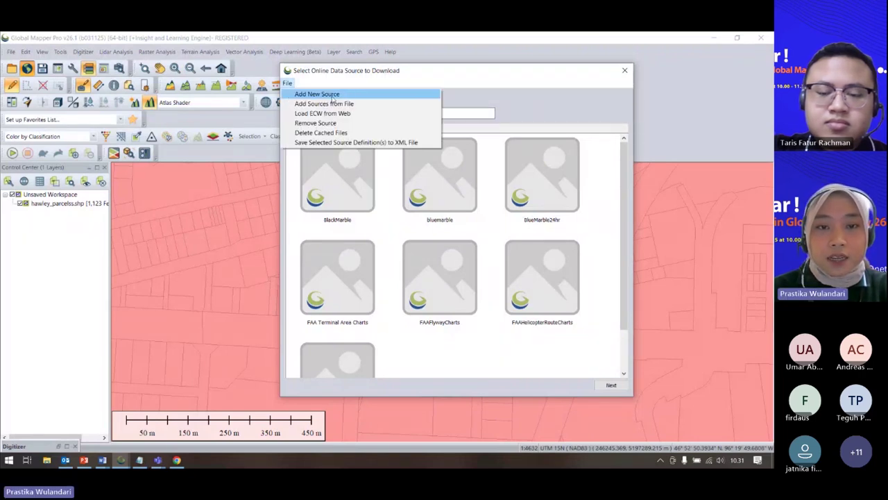
left_click(332, 96)
left_click(438, 273)
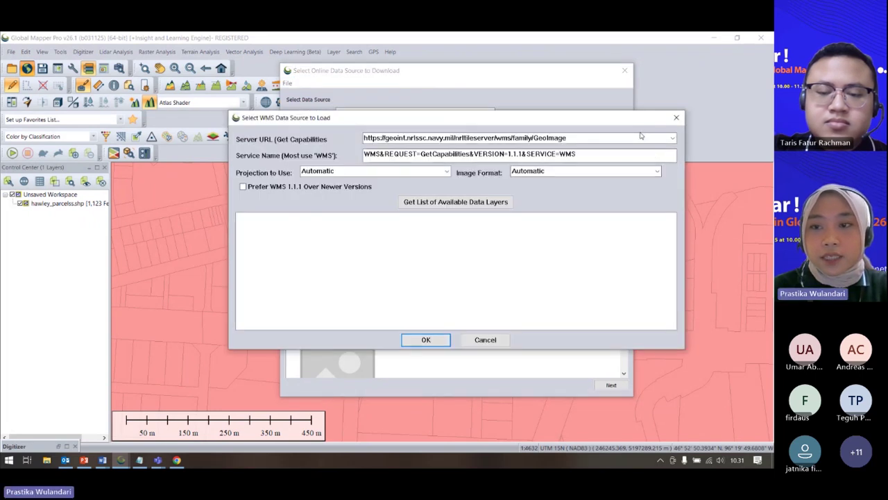
left_click(677, 118)
left_click(287, 82)
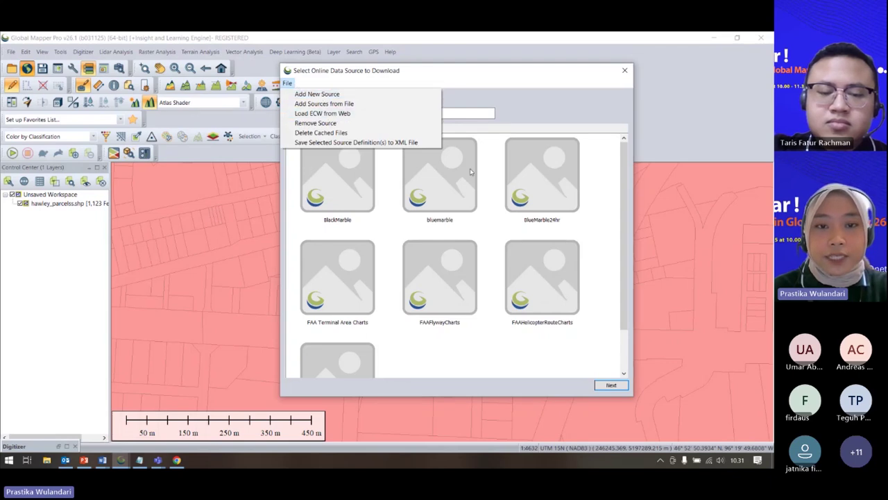
left_click(538, 107)
Set the Powerline_ML PNG image as the preview of the custom BlackMarble online source.
right_click(348, 201)
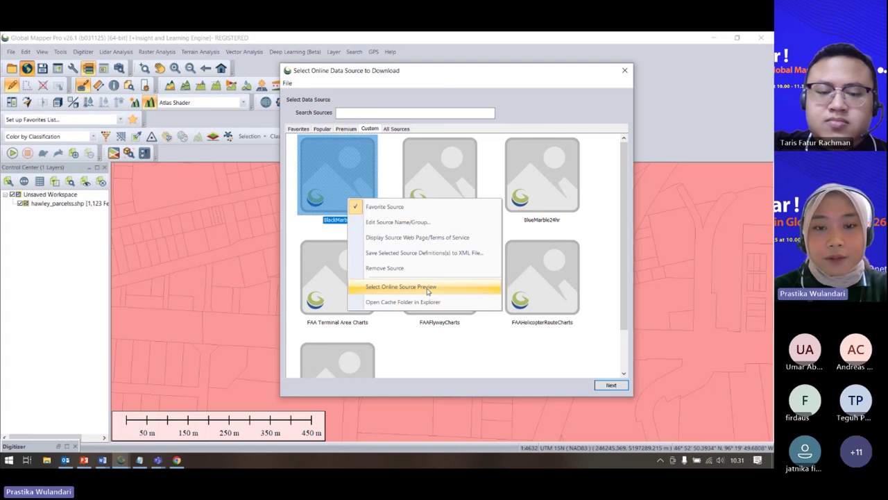
left_click(428, 289)
left_click(452, 167)
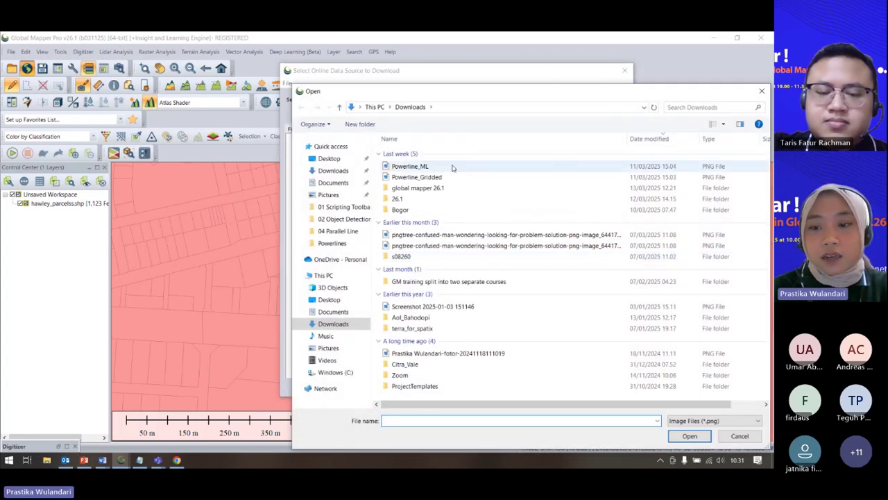
left_click(691, 435)
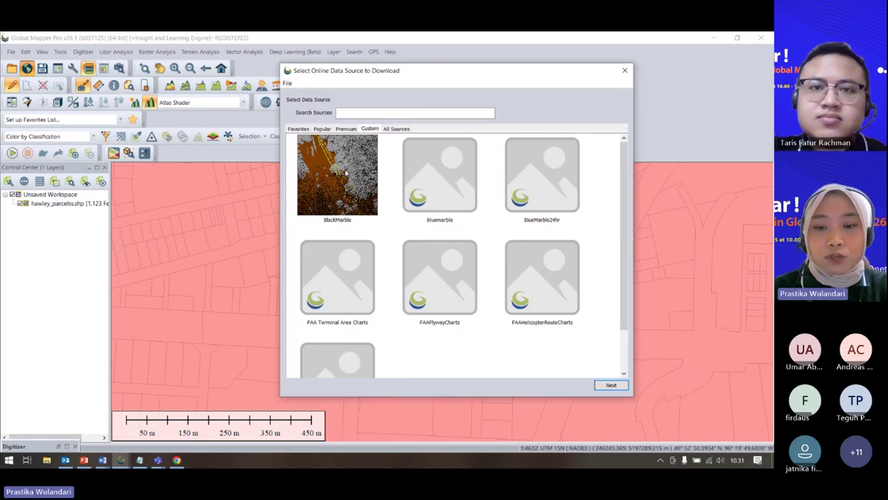
right_click(345, 173)
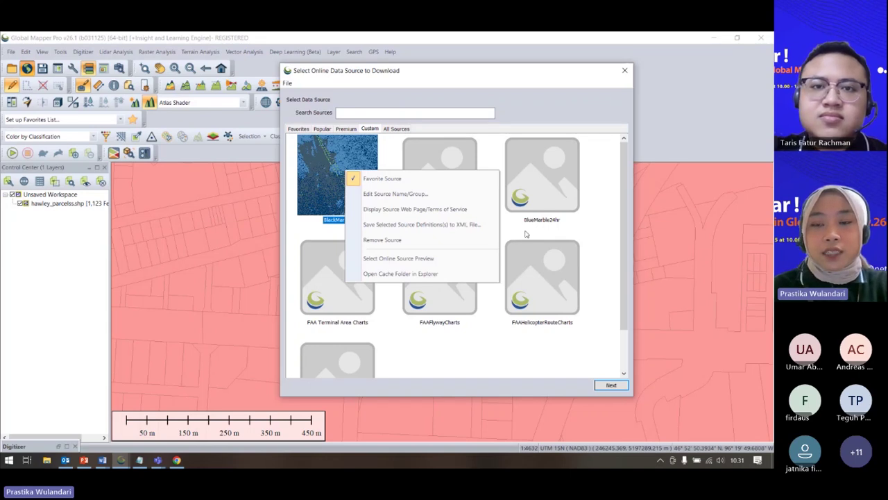
left_click(534, 148)
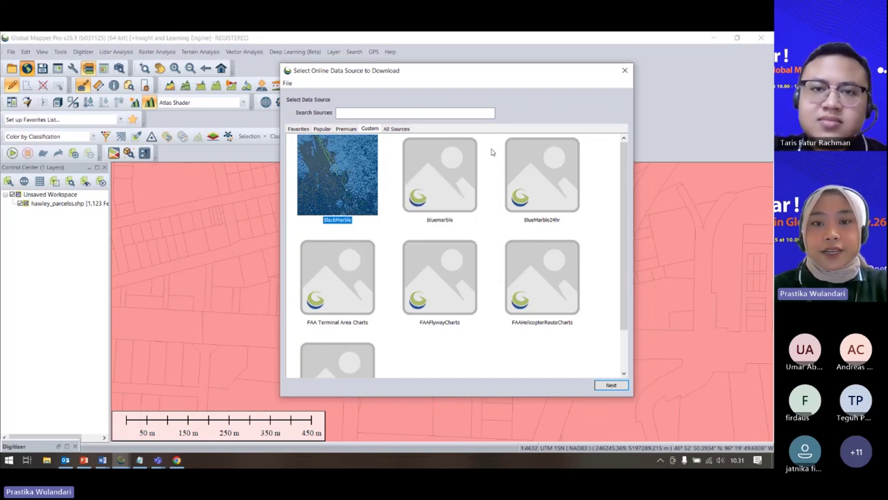
Examine the full source list's imagery, geologic maps, environment, country data and bathymetry categories, and close the online source dialog.
left_click(396, 128)
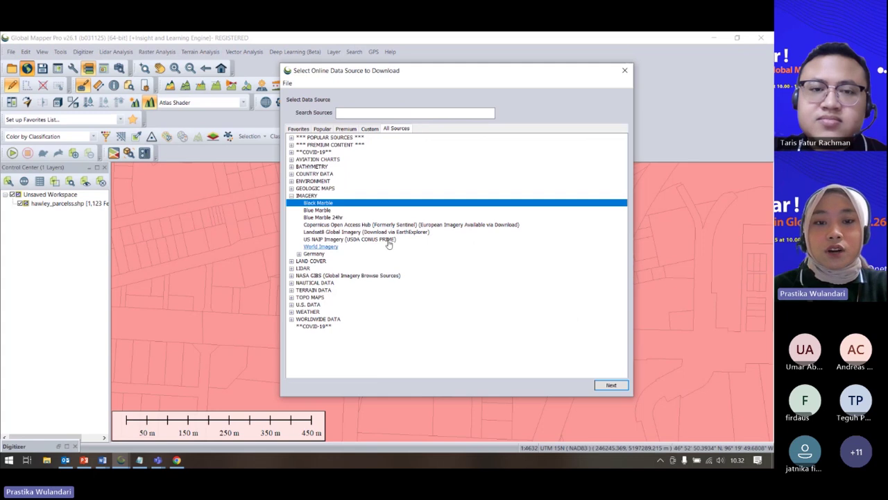
left_click(292, 196)
left_click(293, 197)
left_click(291, 188)
left_click(292, 181)
left_click(291, 174)
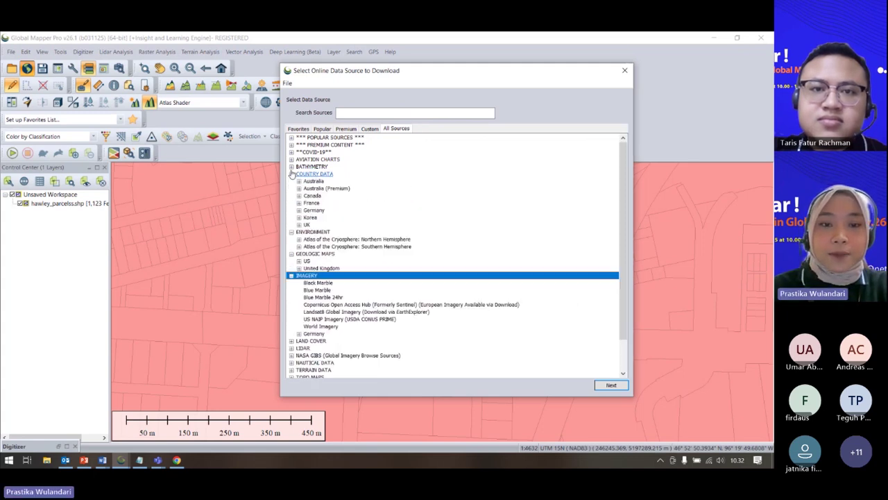
left_click(291, 167)
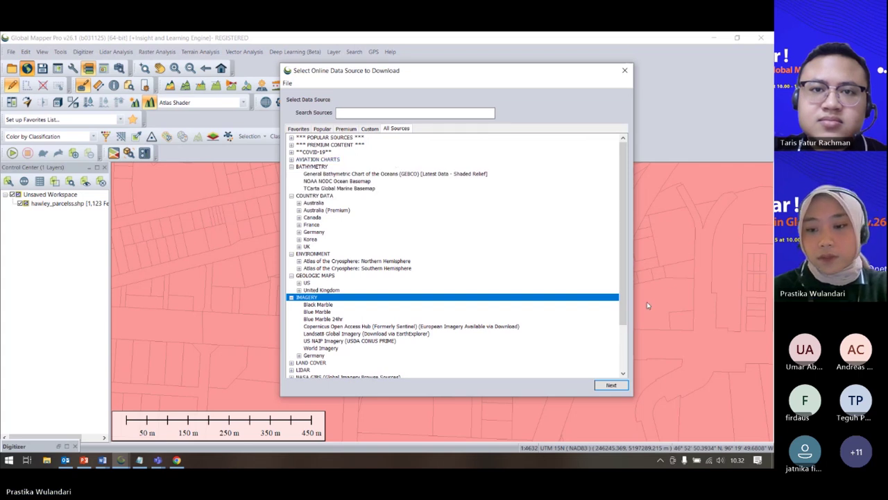
left_click(624, 72)
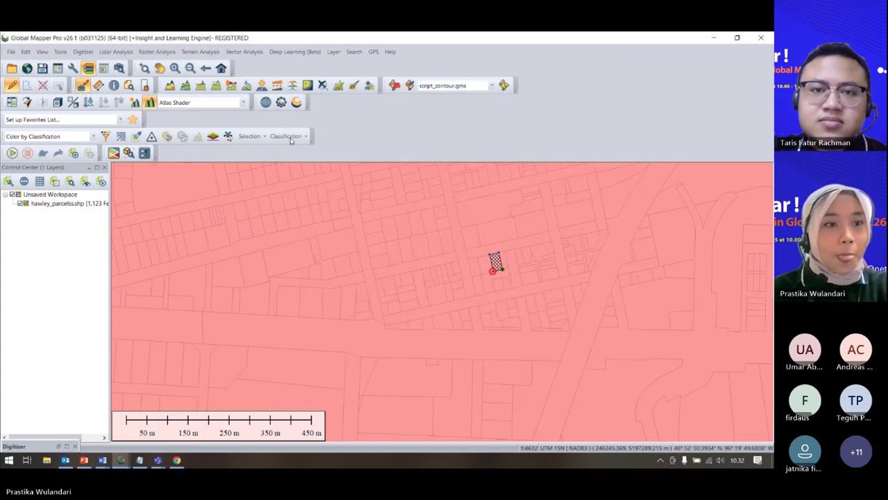
key("ctrl+o")
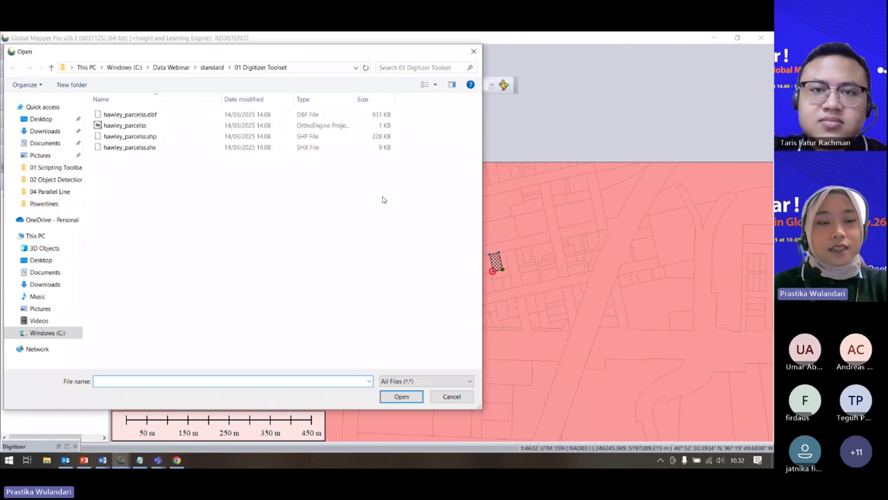
left_click(51, 67)
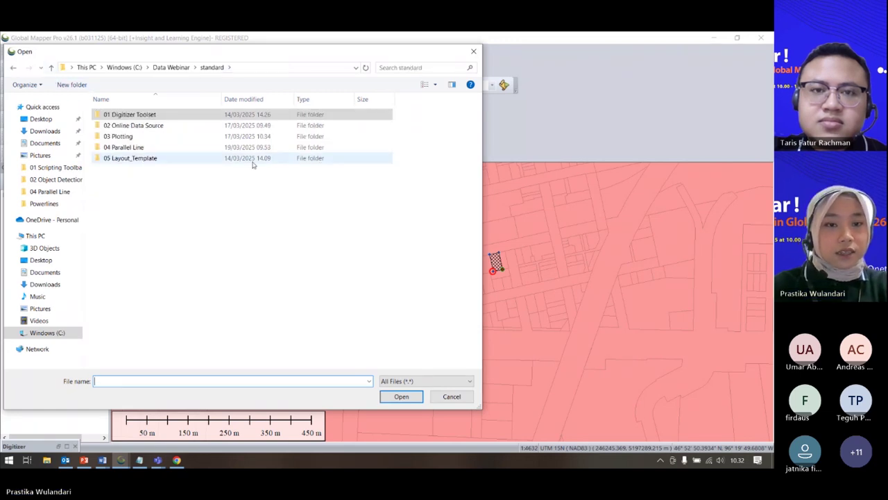
left_click(473, 51)
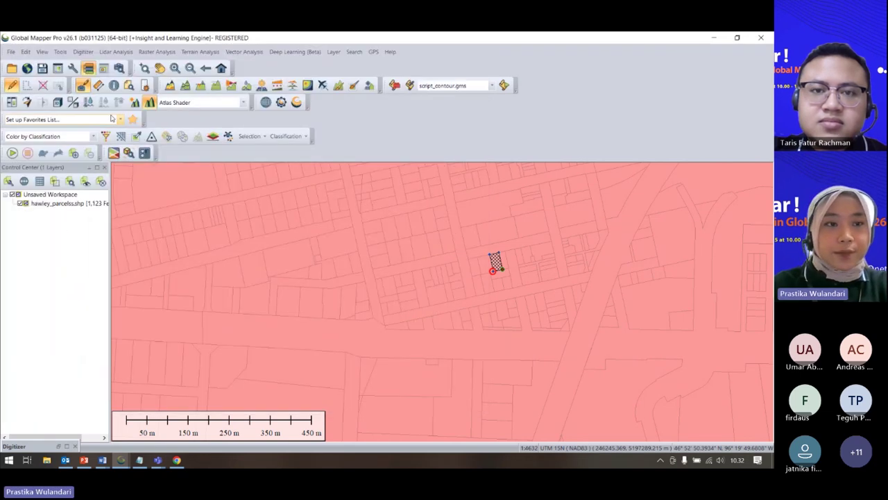
Open Plotting.csv from the 03 Plotting folder to bring up its generic ASCII text import options.
left_click(11, 67)
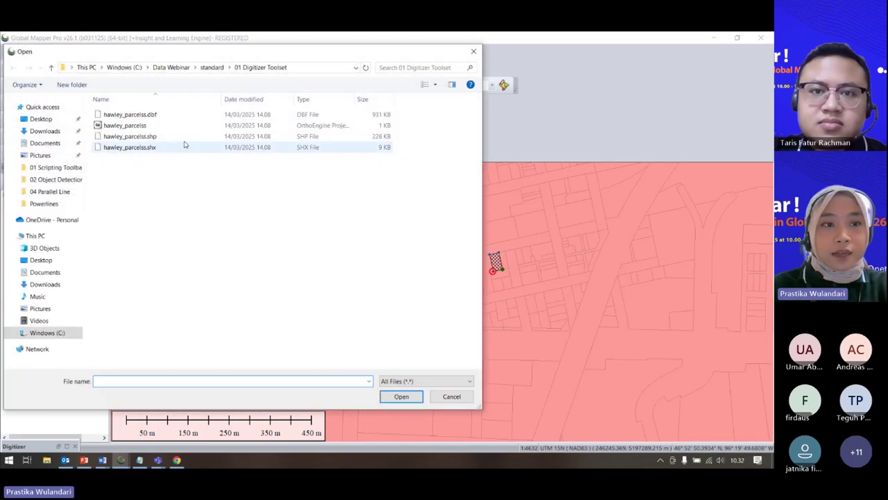
left_click(52, 68)
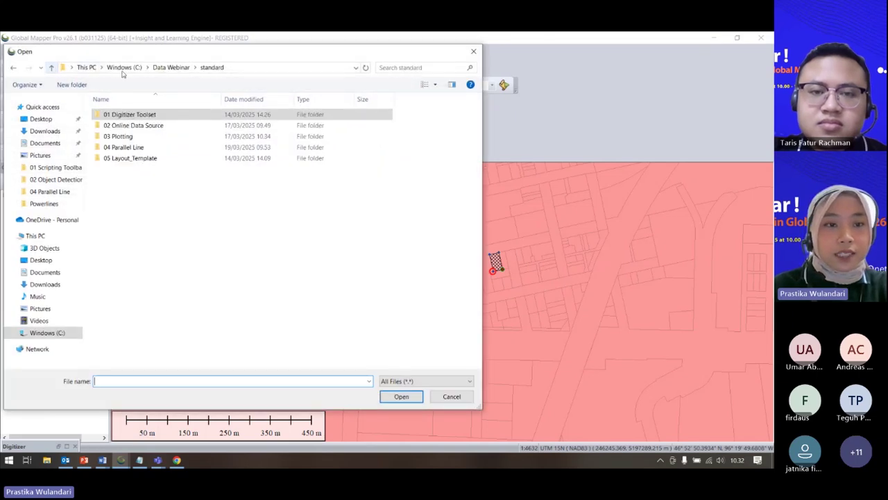
double_click(147, 137)
left_click(211, 127)
left_click(406, 396)
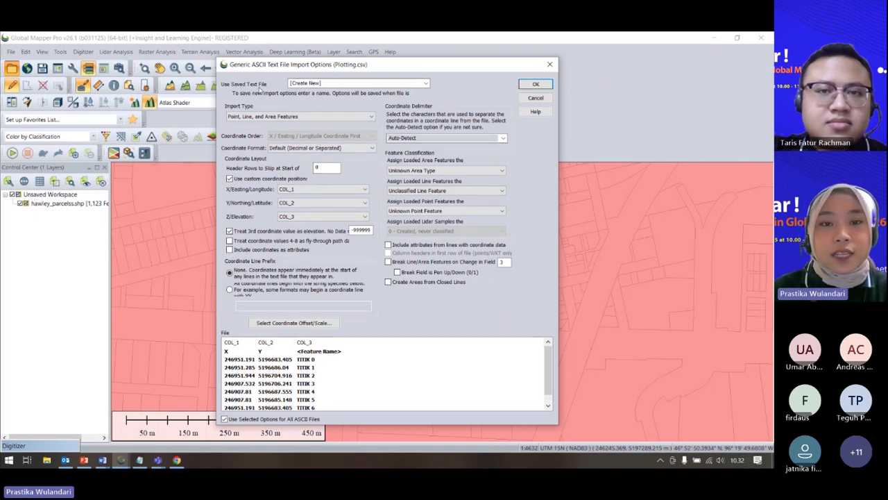
Load the saved plotting import options and keep the import type at Point, Line, and Area Features.
double_click(307, 86)
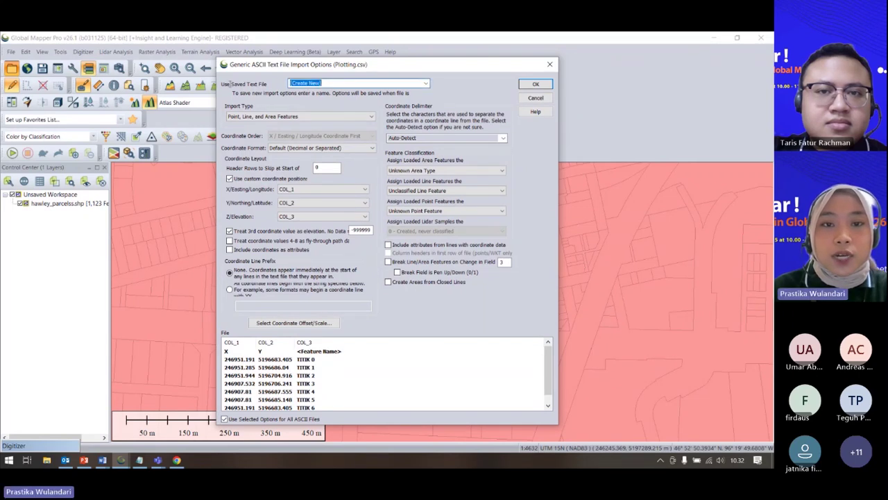
left_click(426, 83)
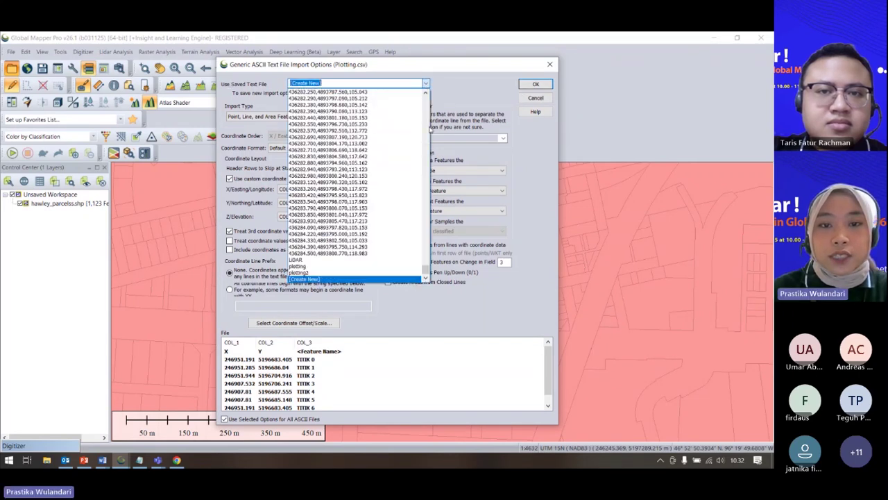
left_click(314, 275)
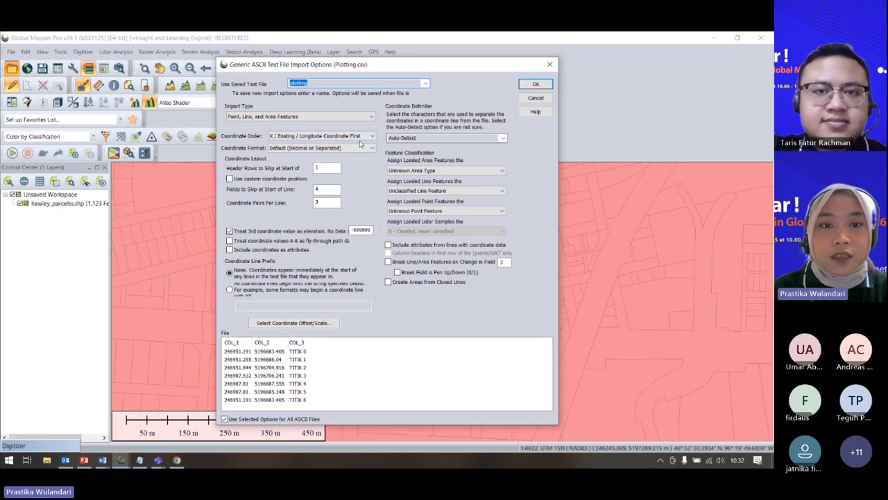
left_click(347, 117)
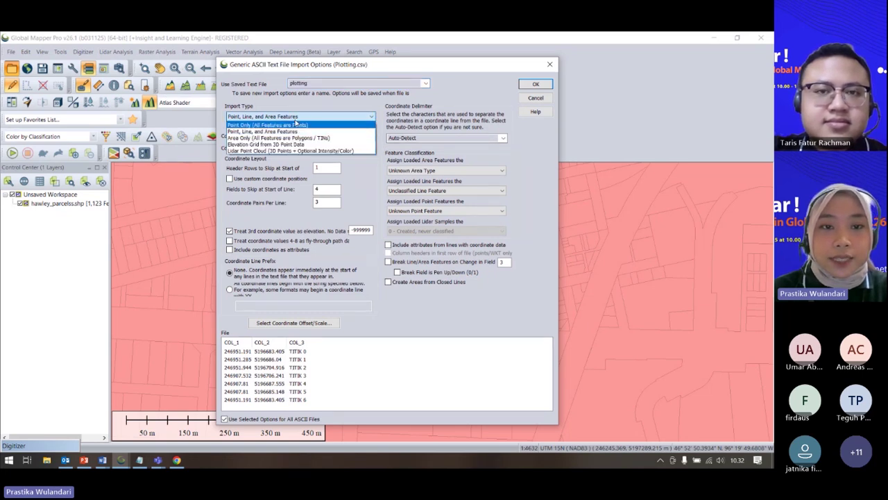
left_click(298, 131)
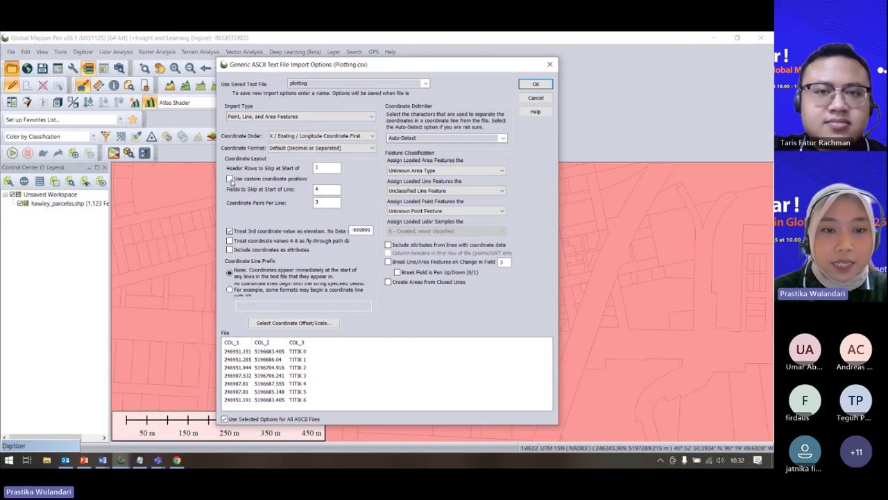
Try custom coordinate positions with COL_1 as easting and COL_2 as northing, disable third-coordinate elevation, and close the import options without importing.
left_click(231, 180)
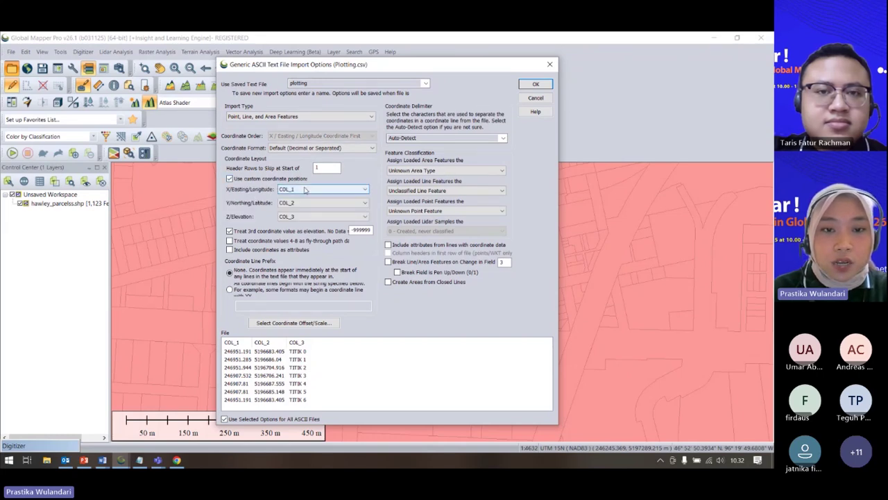
left_click(305, 190)
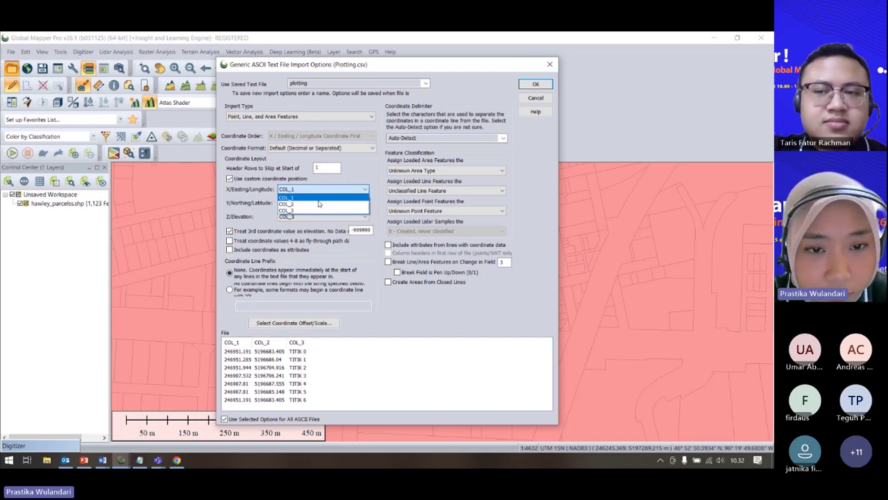
left_click(313, 195)
left_click(319, 203)
left_click(321, 217)
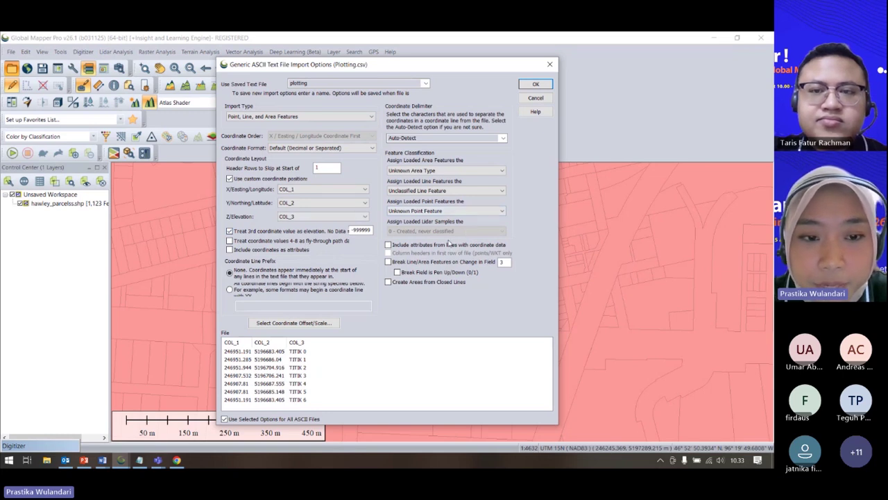
left_click(343, 231)
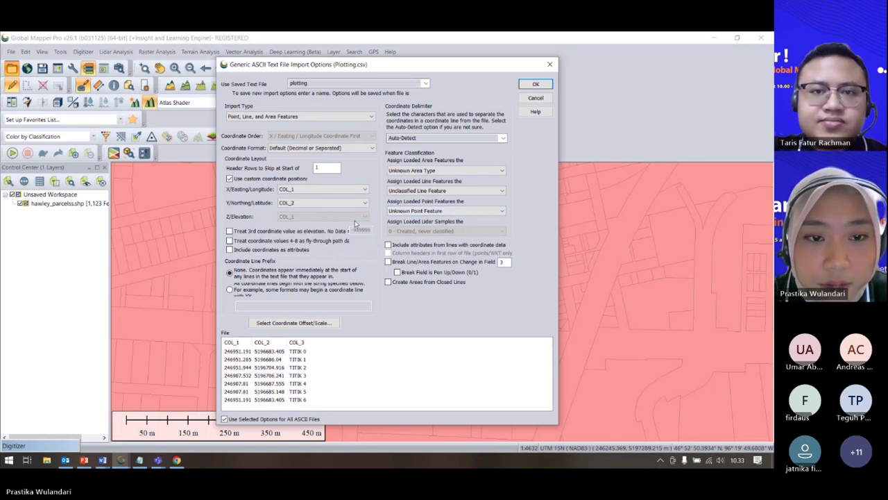
left_click(230, 179)
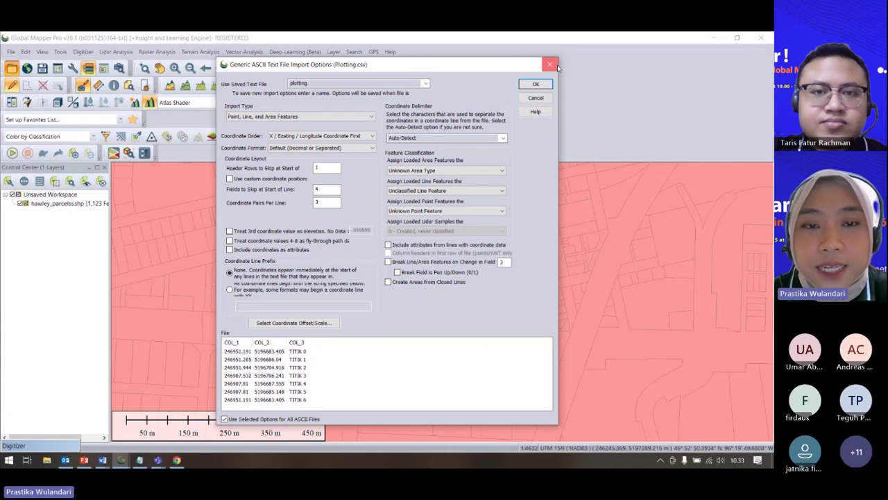
left_click(556, 66)
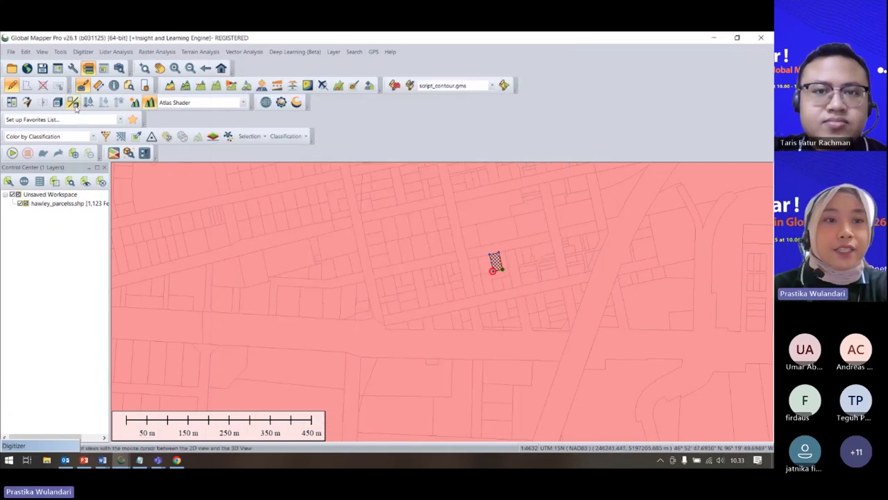
View the General, Vector Display, Point Styles and Display Options pages of the configuration, and close it without changes.
left_click(87, 68)
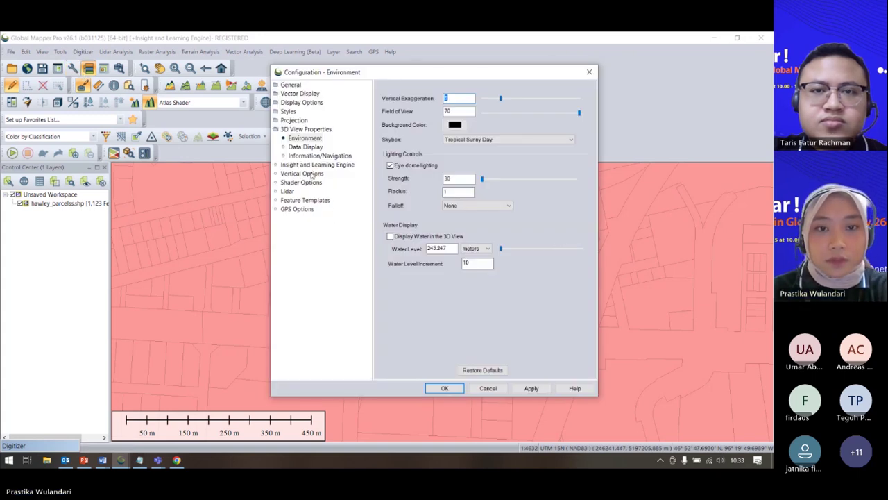
left_click(291, 85)
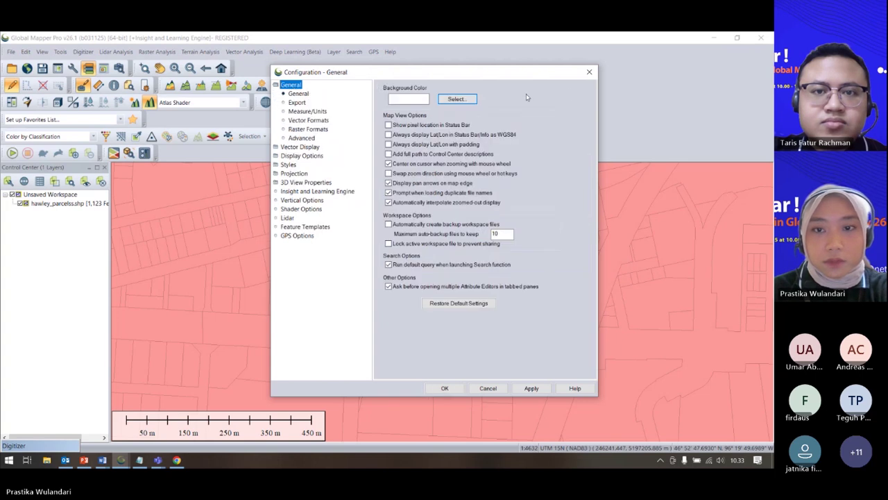
left_click(284, 147)
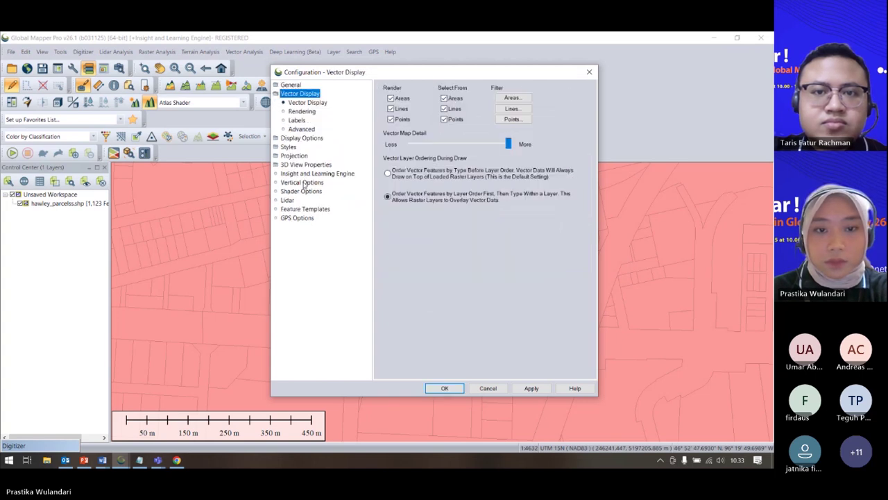
left_click(288, 147)
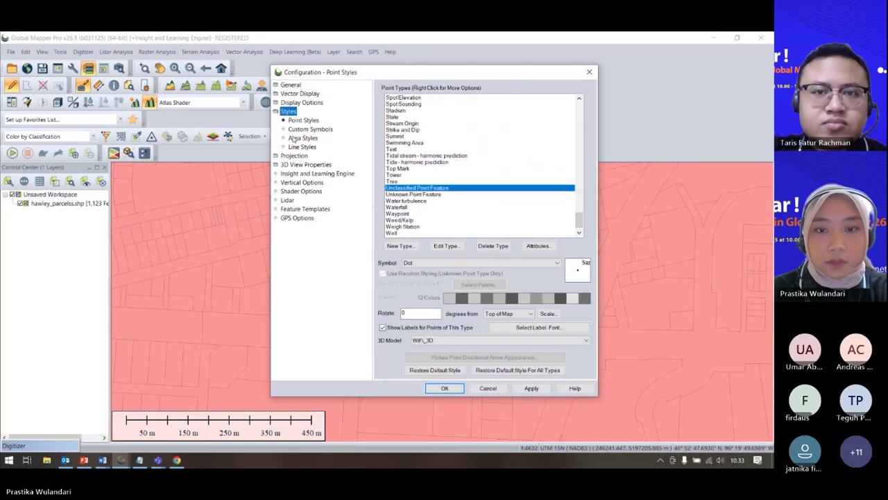
left_click(294, 102)
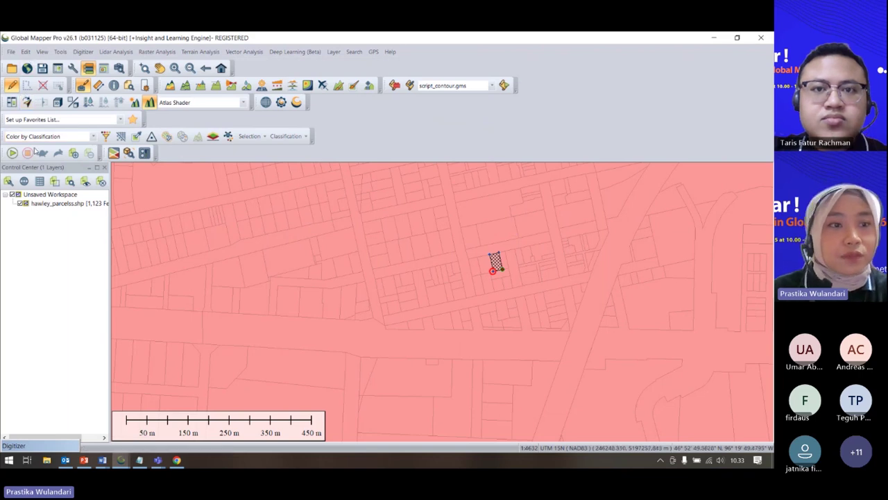
Load the Parallel_Line2 workspace from the 04 Parallel Line folder on top of the loaded data, and close the floating Digitizer palette.
left_click(12, 69)
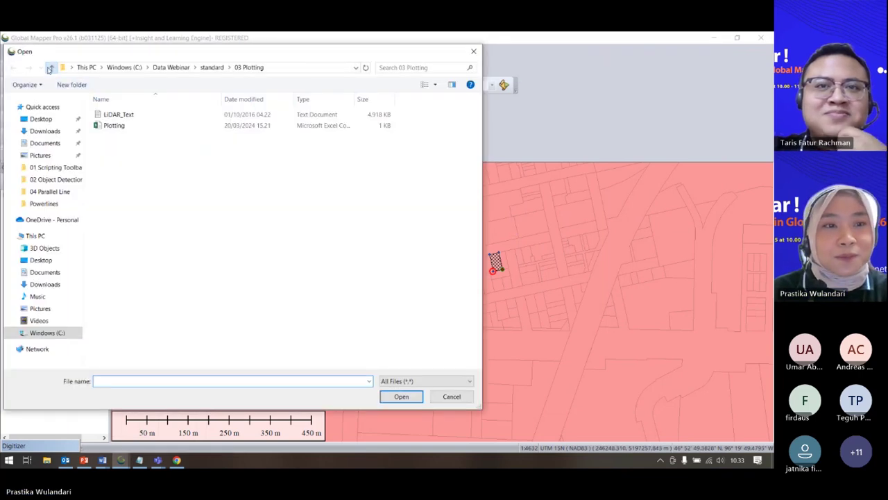
left_click(51, 68)
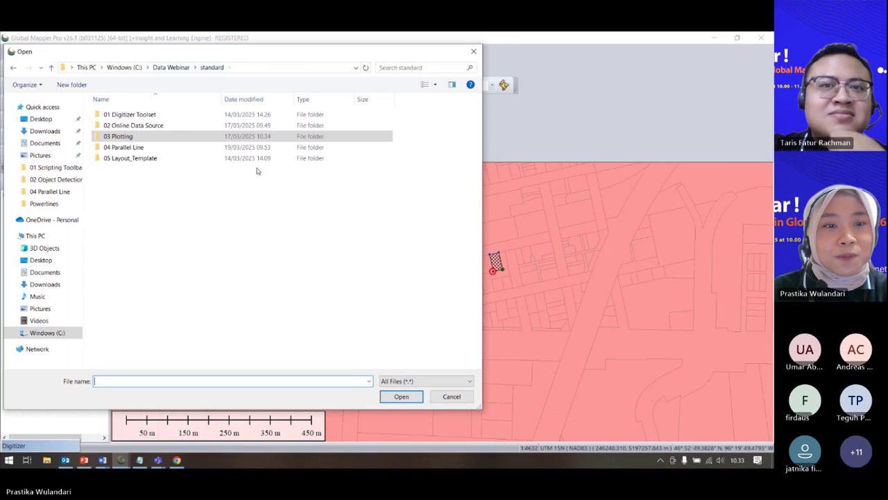
double_click(161, 147)
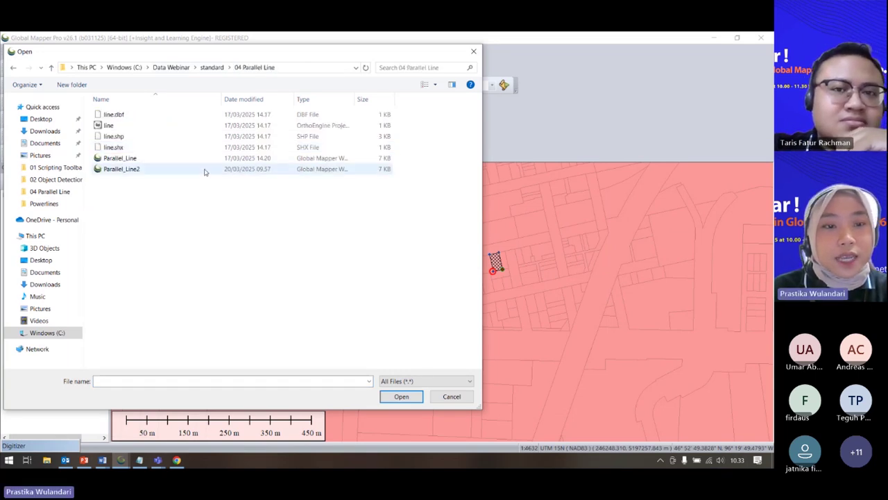
left_click(240, 171)
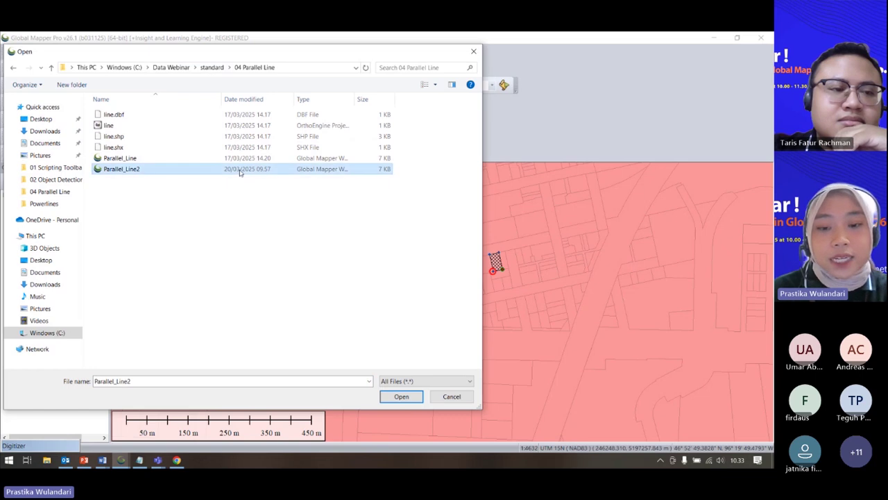
left_click(401, 397)
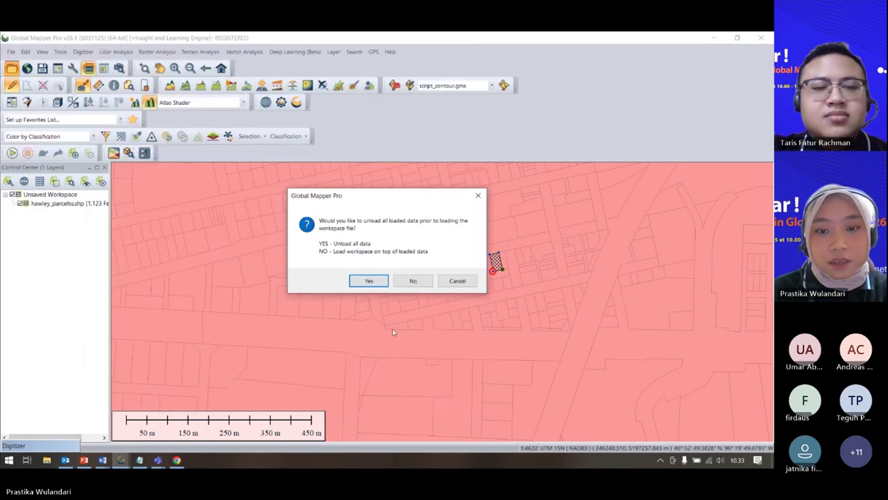
left_click(413, 281)
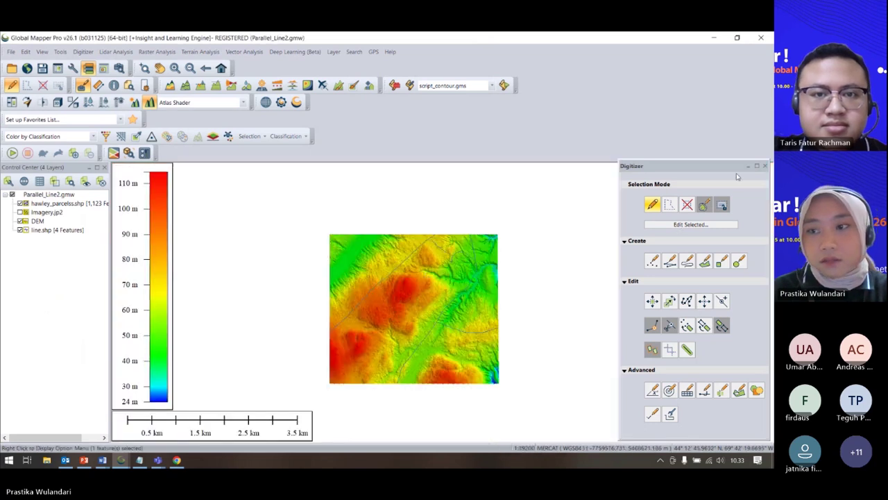
left_click(765, 167)
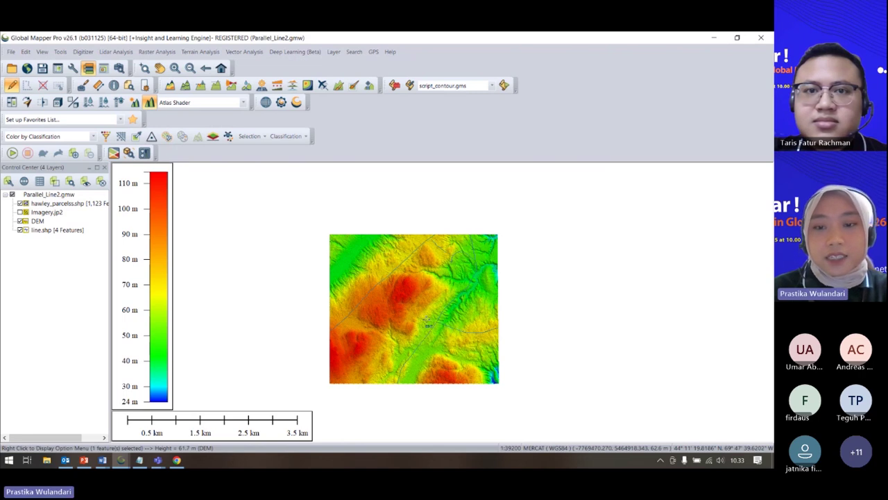
Select all four line features of line.shp together on the elevation map.
scroll(428, 321, "up", 3)
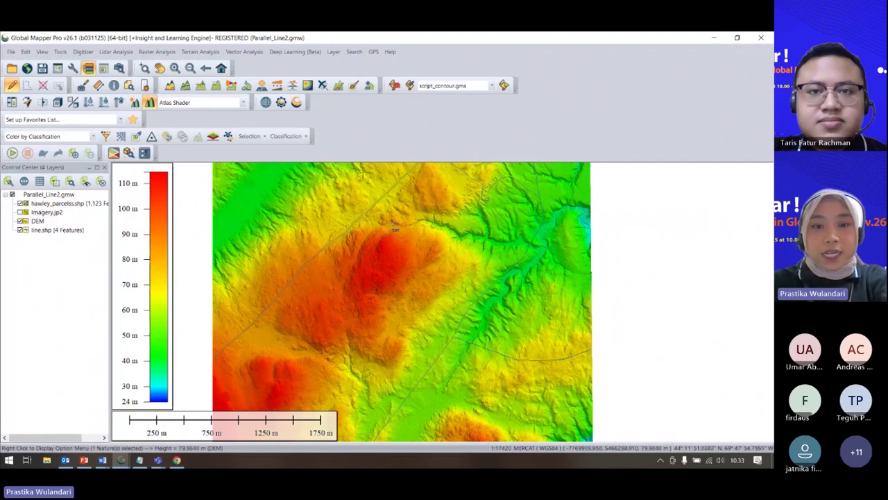
left_click(352, 224)
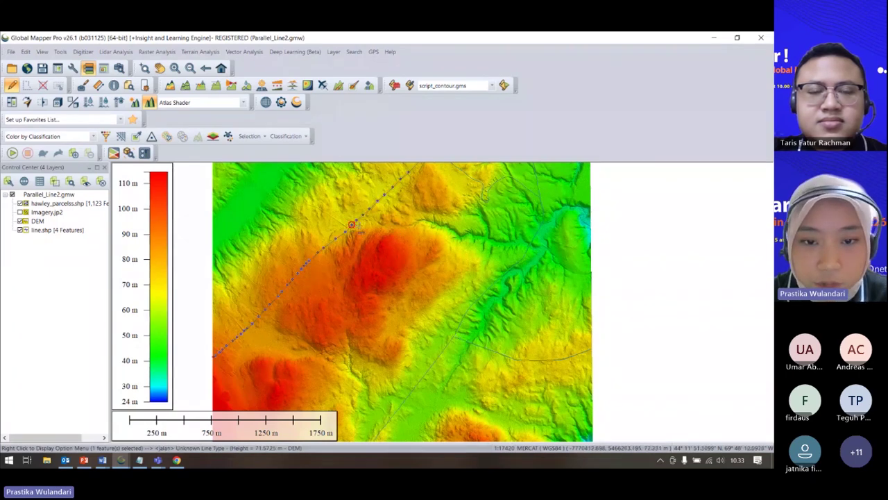
left_click(484, 292)
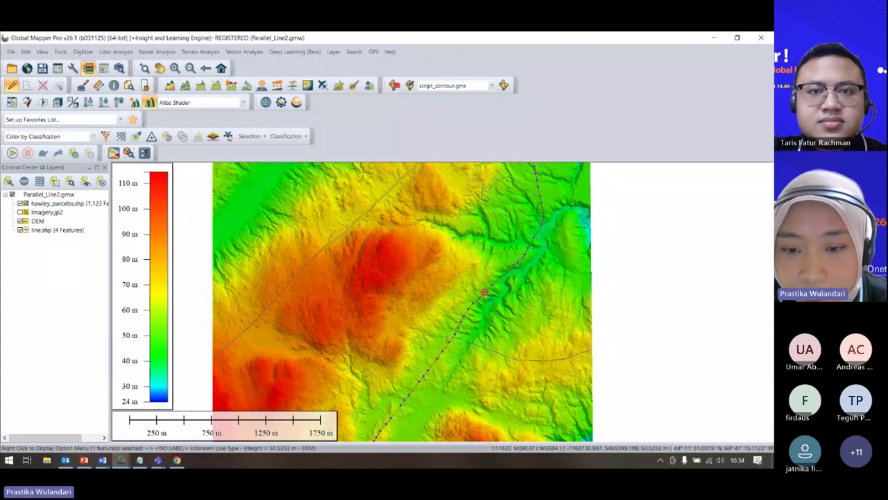
key("super")
key("super")
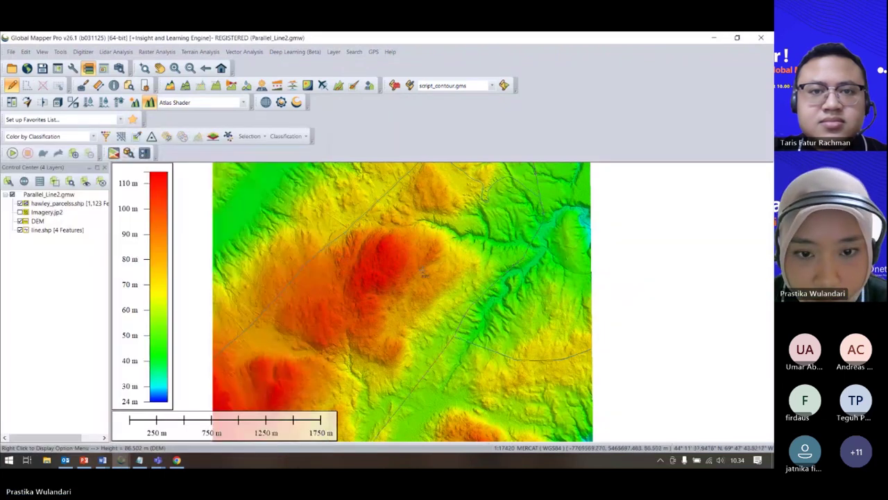
left_click(467, 307, "ctrl")
left_click(474, 343, "ctrl")
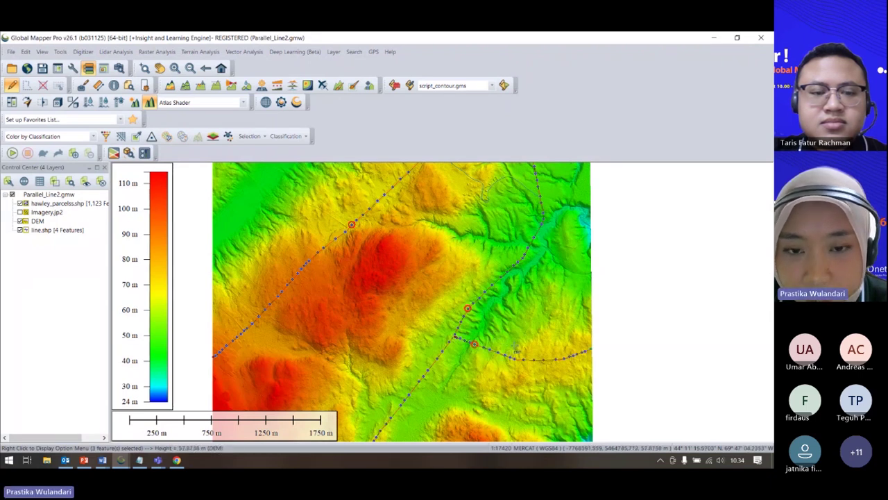
left_click(487, 191, "ctrl")
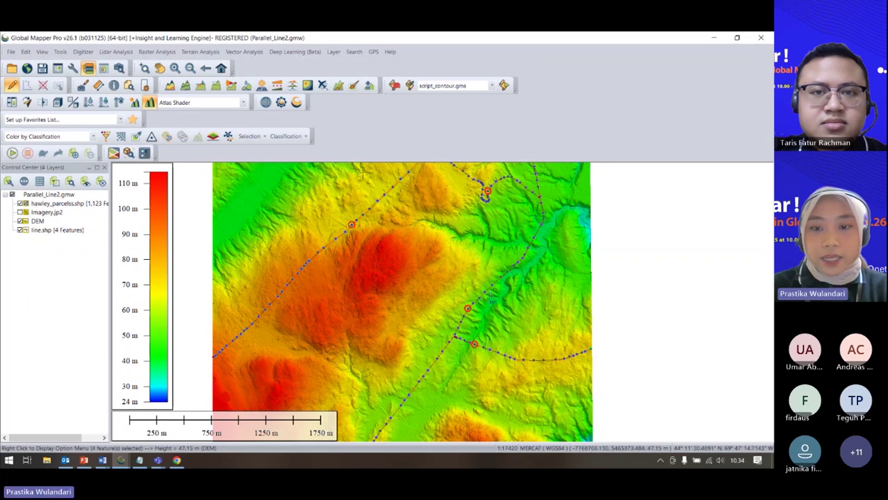
Start creating parallel lines spaced from the selected line features, with 2 parallel lines on each side.
right_click(494, 285)
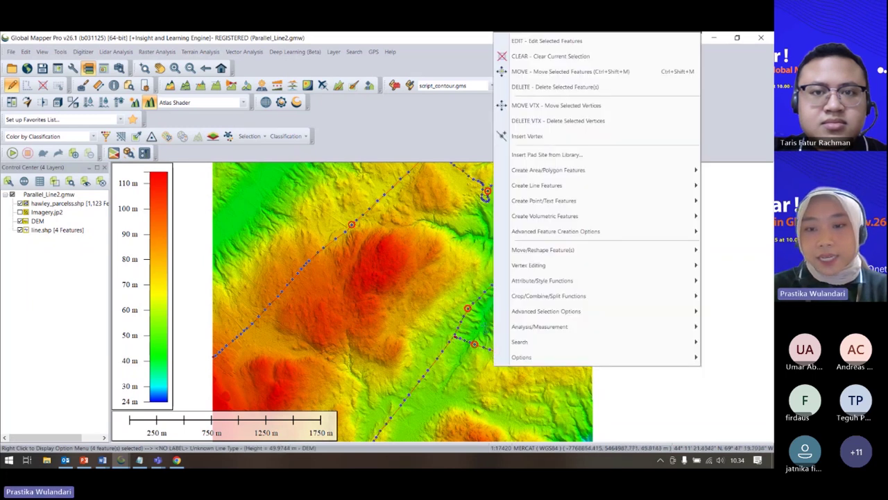
mouse_move(578, 238)
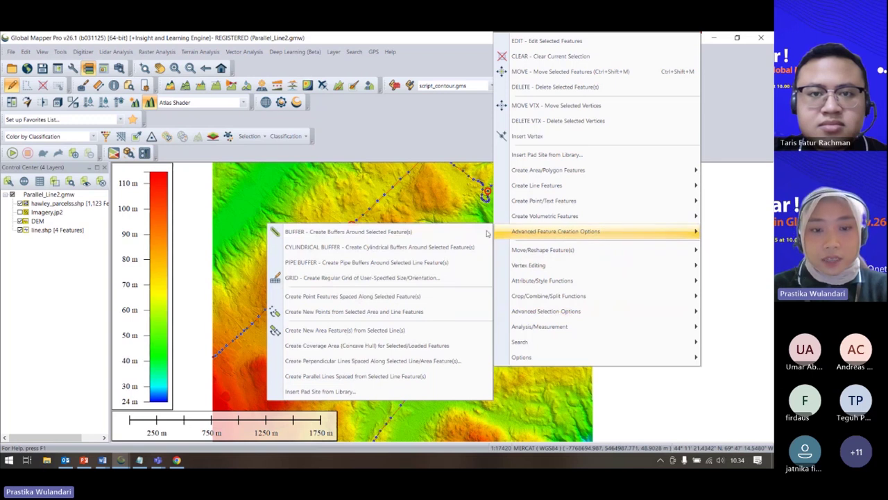
left_click(353, 376)
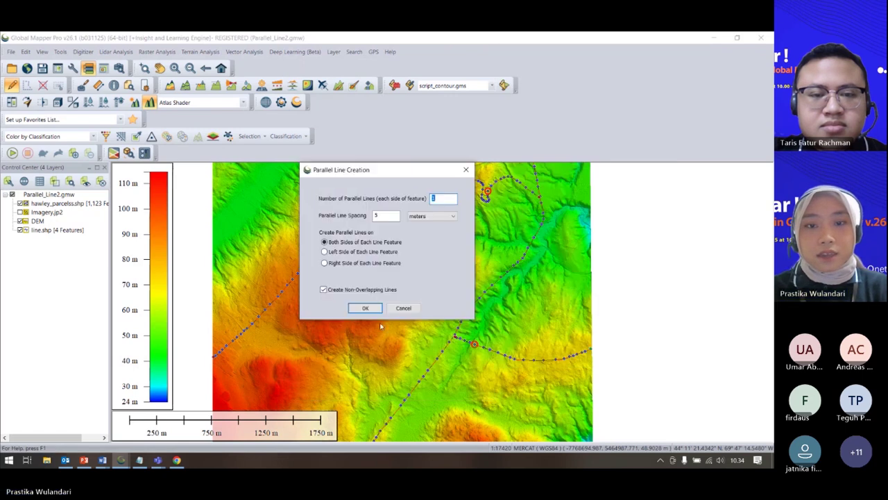
left_click_drag(376, 172, 558, 149)
left_click(595, 163)
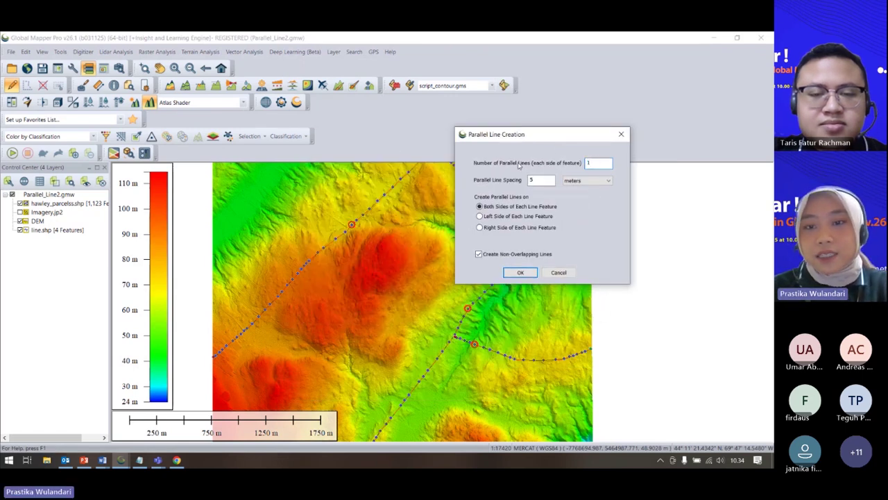
left_click(534, 181)
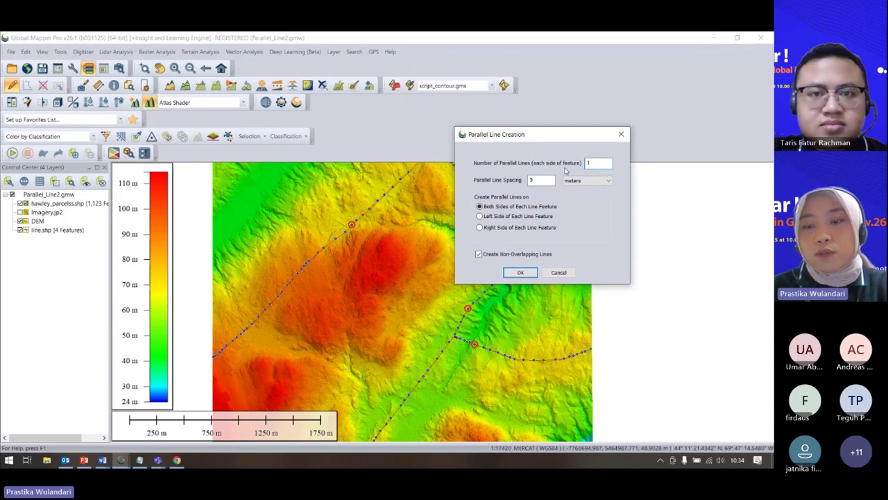
left_click(594, 163)
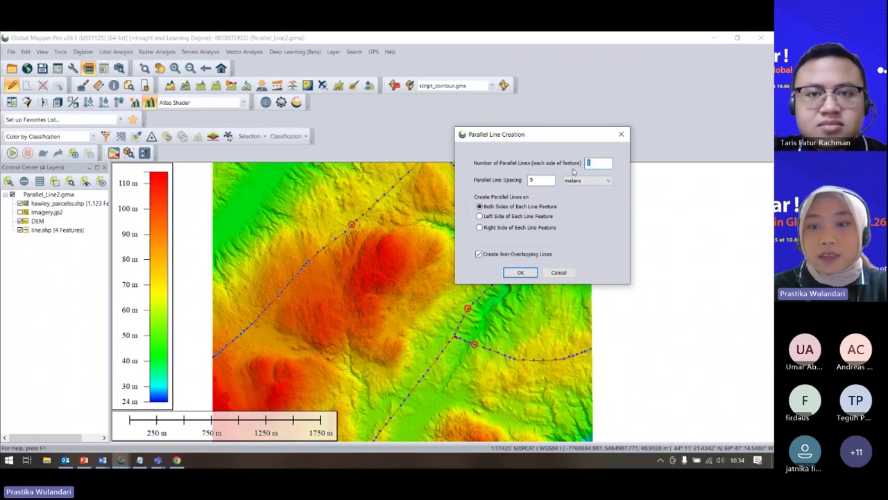
key("BackSpace")
type("2")
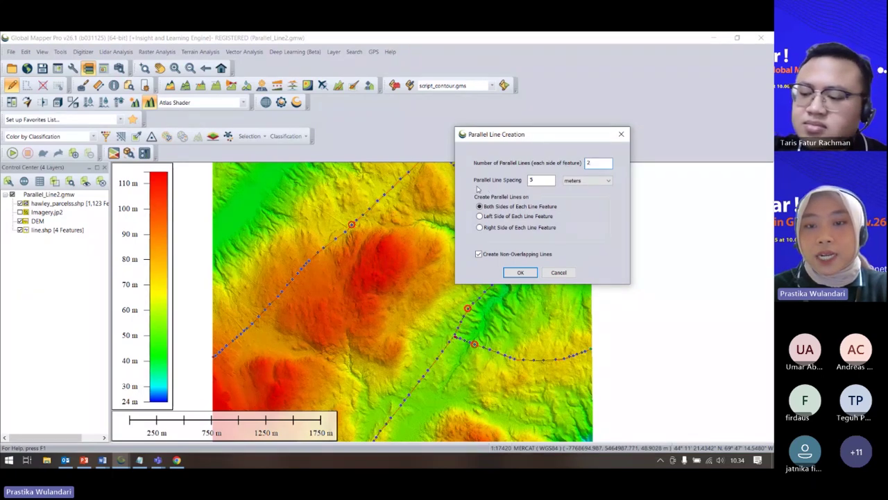
Set the parallel line spacing to 10 meters on both sides of each feature, keep non-overlapping lines enabled, and accept the options.
double_click(532, 180)
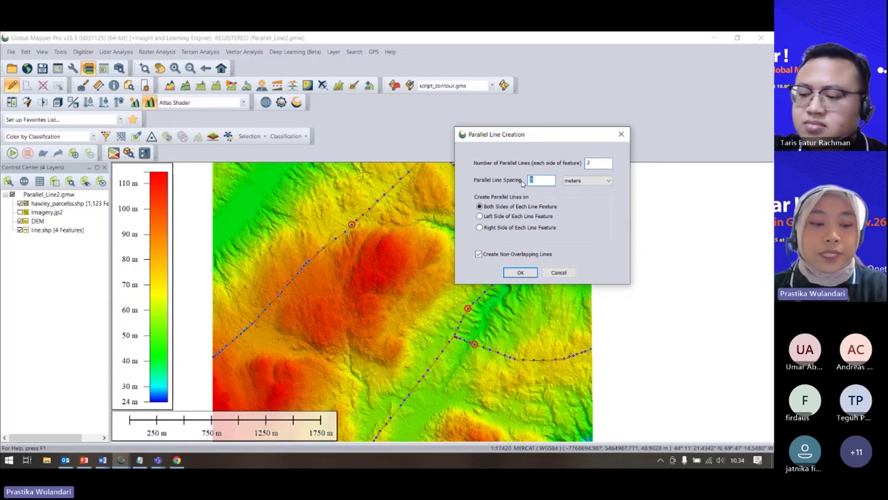
type("1")
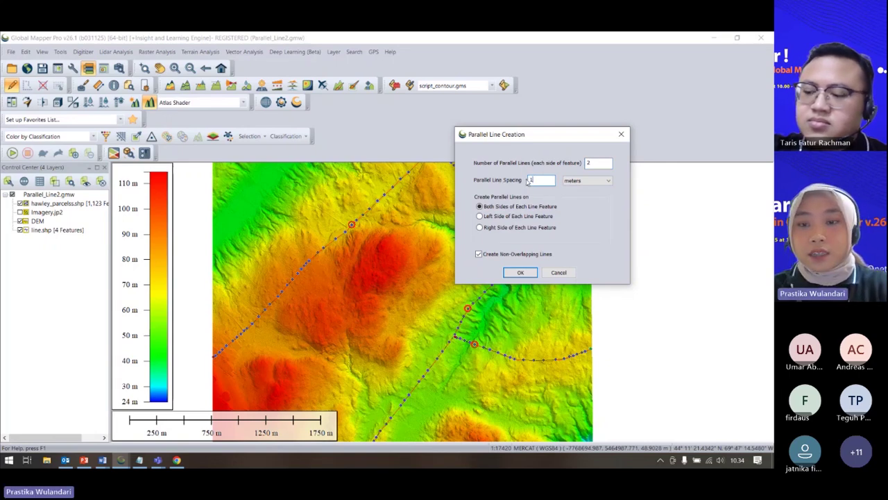
type("0")
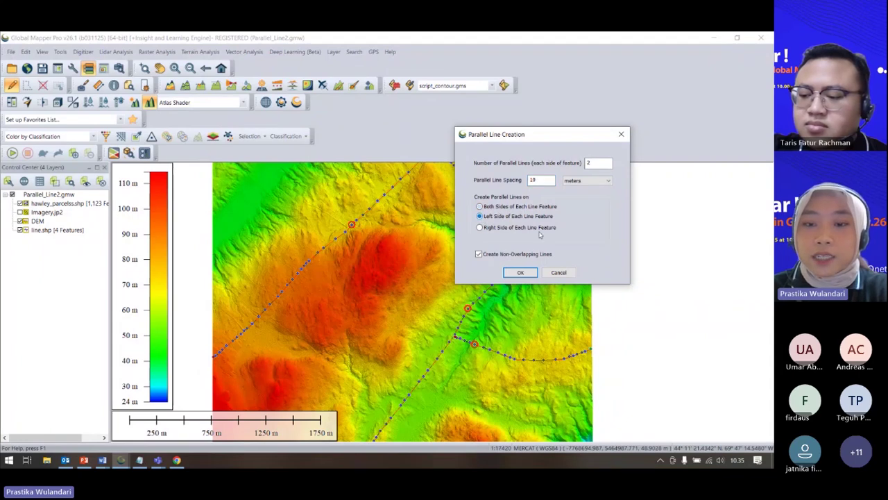
left_click(480, 226)
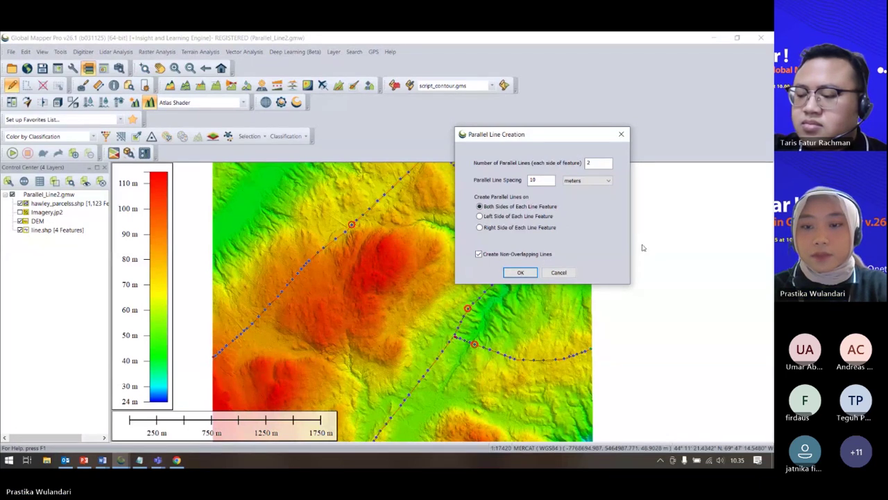
left_click(520, 272)
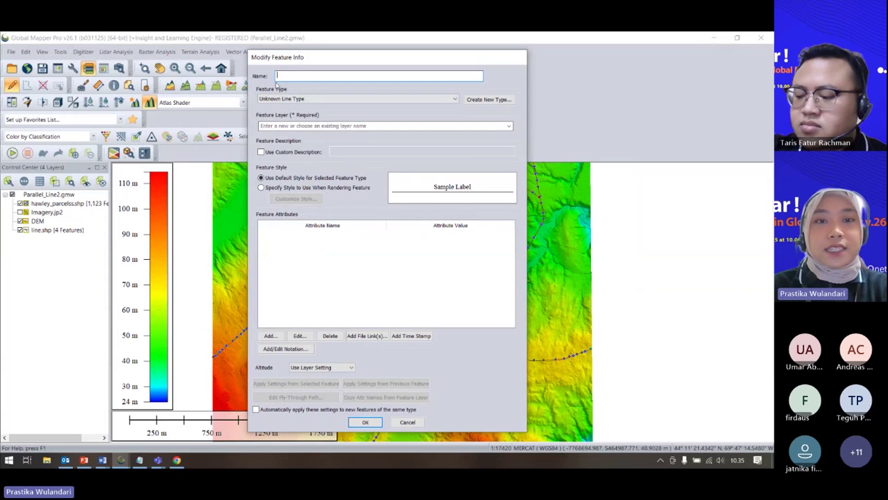
Assign the new parallel lines to a feature layer named Parallel_line and create them.
left_click_drag(277, 52, 277, 72)
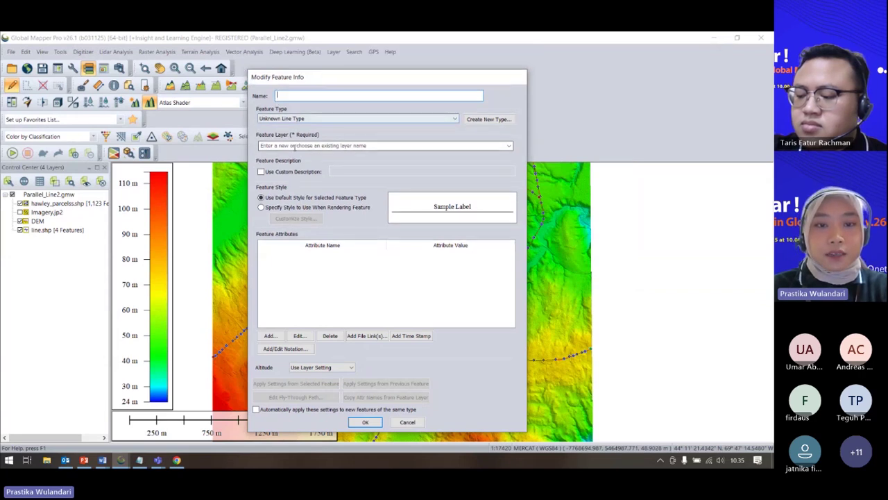
left_click(285, 144)
type("Par")
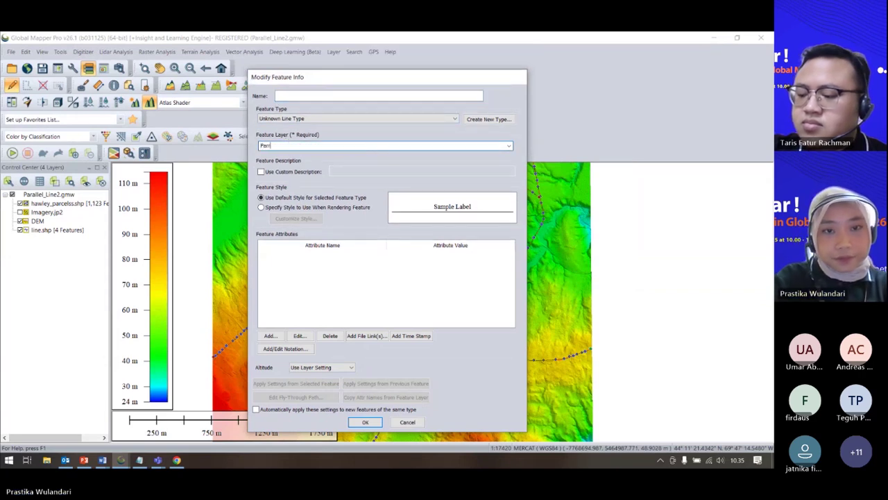
type("allel")
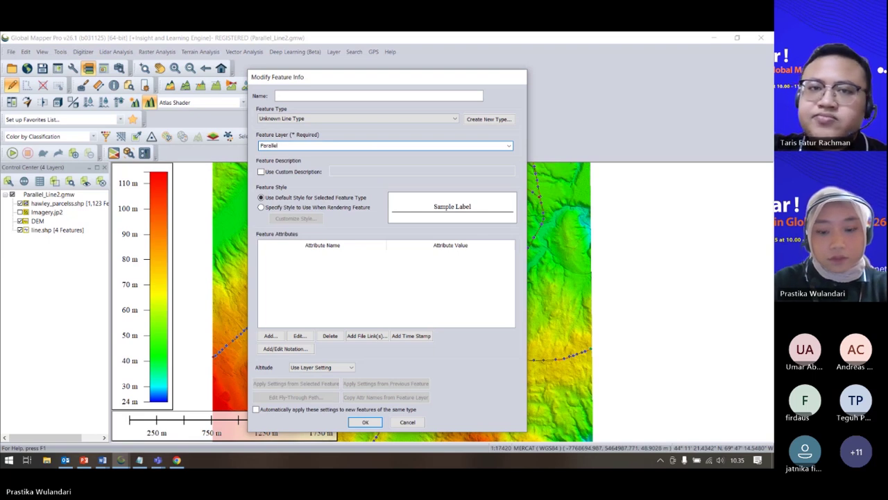
type("_line")
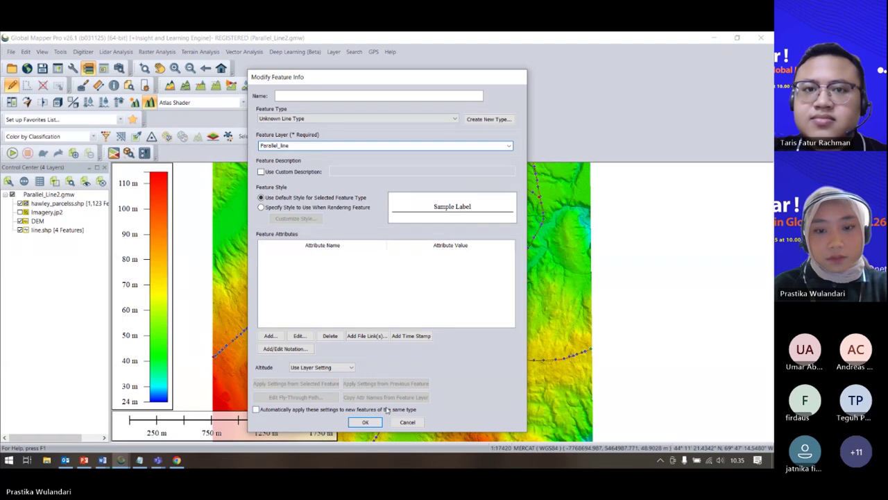
left_click(365, 421)
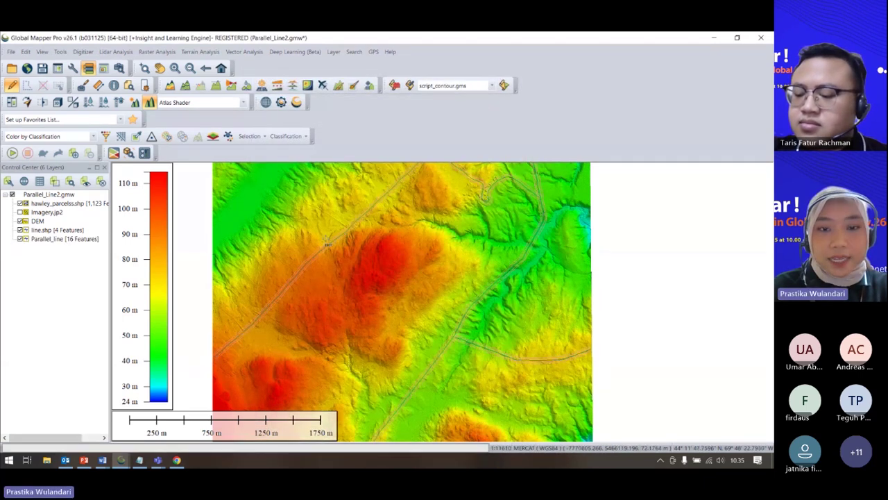
Inspect the parallel lines up close, view a terrain path profile about 80 m long across them, and close the profile.
scroll(334, 238, "up", 3)
scroll(334, 238, "up", 4)
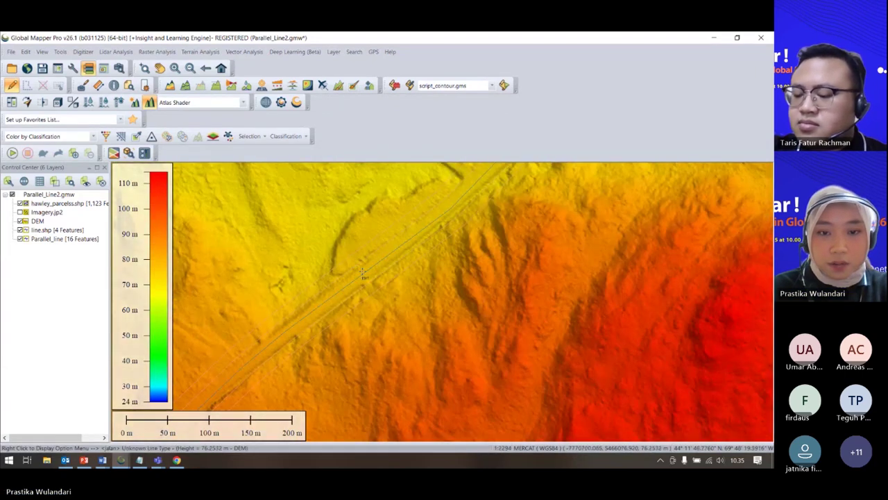
scroll(357, 271, "up", 2)
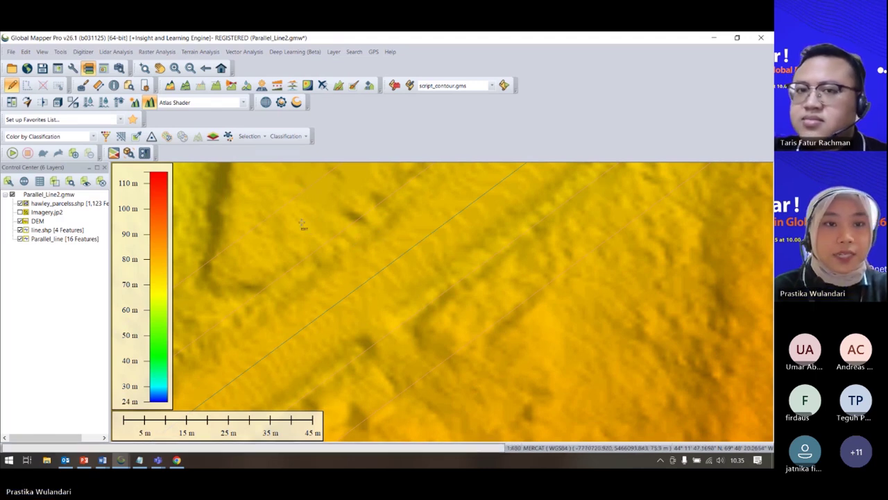
scroll(304, 224, "down", 2)
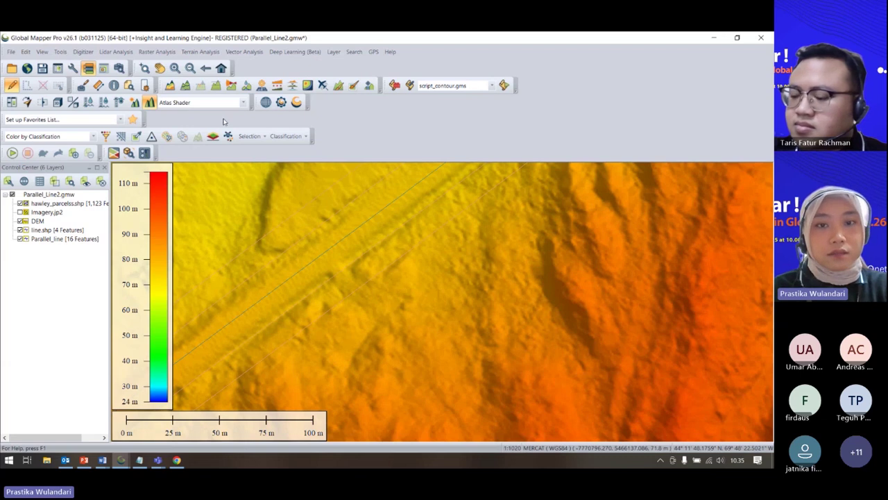
left_click(216, 86)
left_click(323, 323)
left_click(262, 211)
right_click(350, 336)
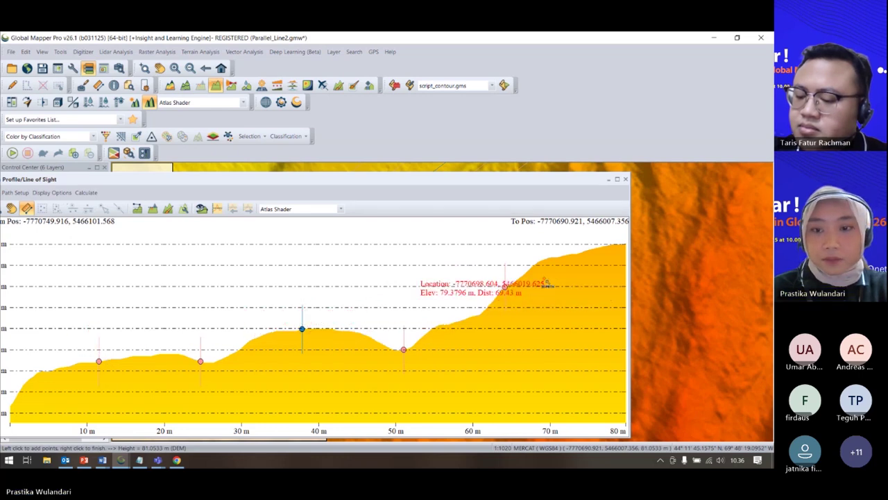
left_click(626, 179)
Draw a second path profile about 395 m long across the parallel lines, examine the terrain at their crossing points, and close it.
scroll(421, 223, "down", 5)
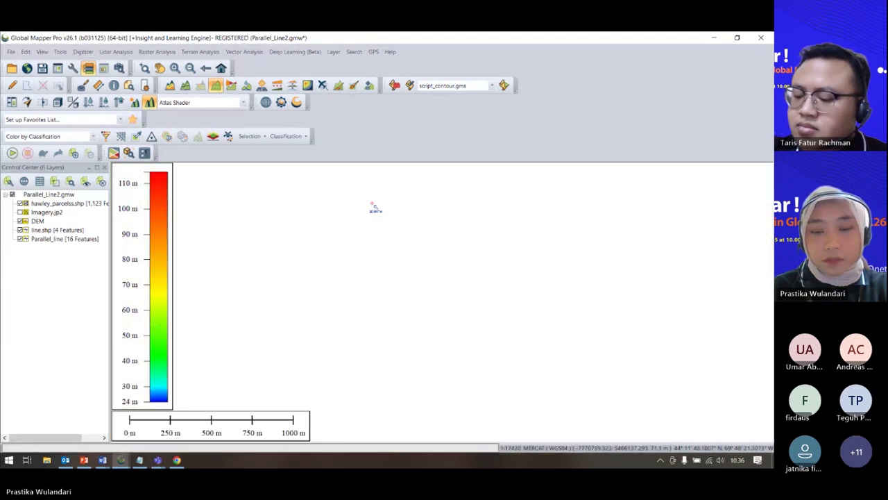
right_click(686, 315)
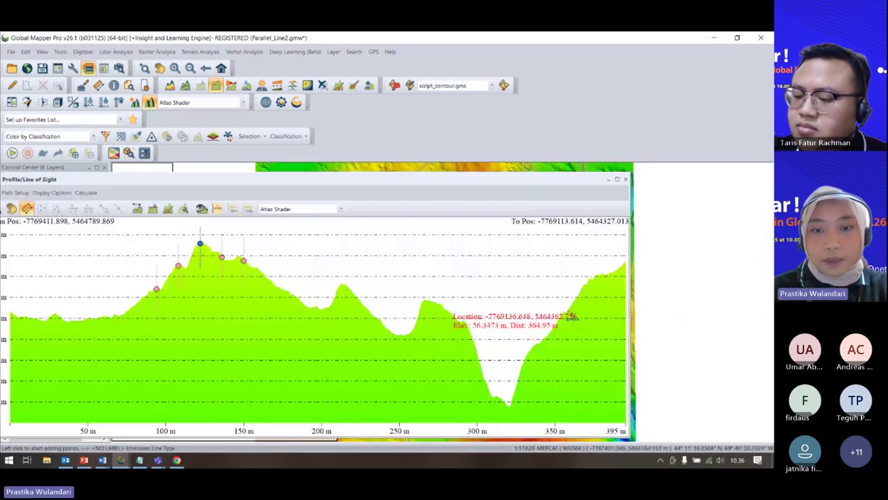
scroll(195, 283, "up", 2)
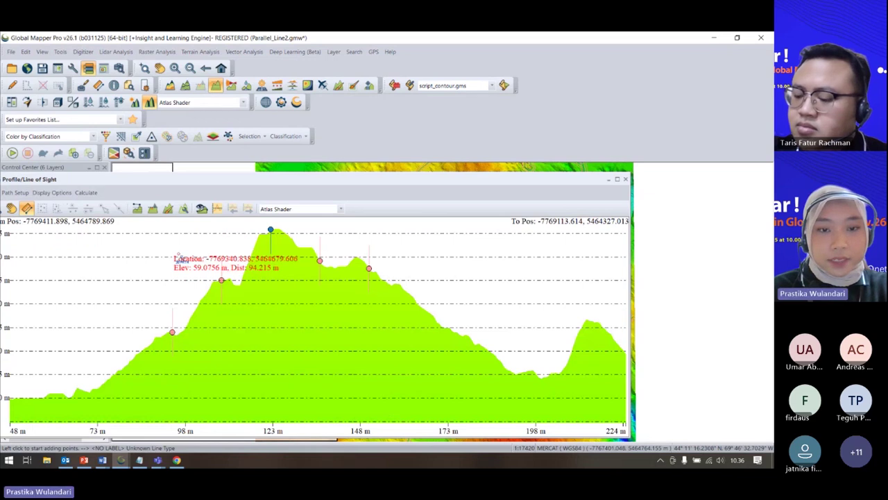
scroll(173, 258, "down", 2)
scroll(198, 257, "up", 3)
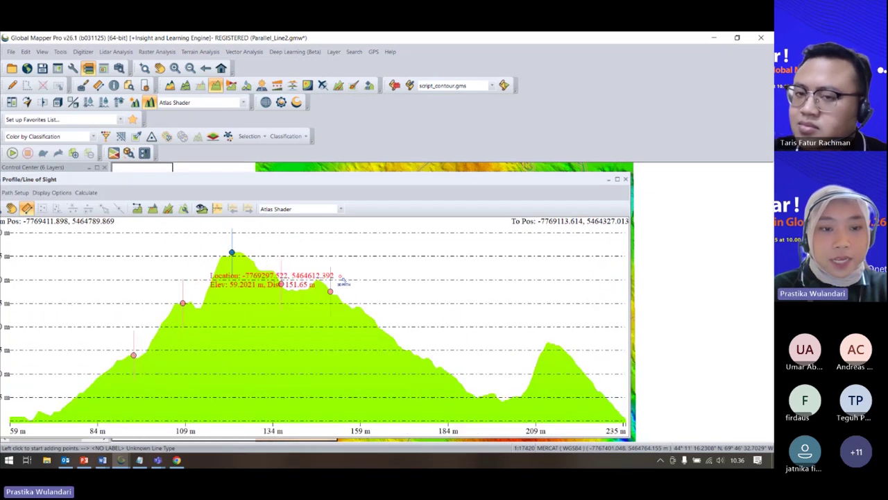
scroll(137, 280, "up", 1)
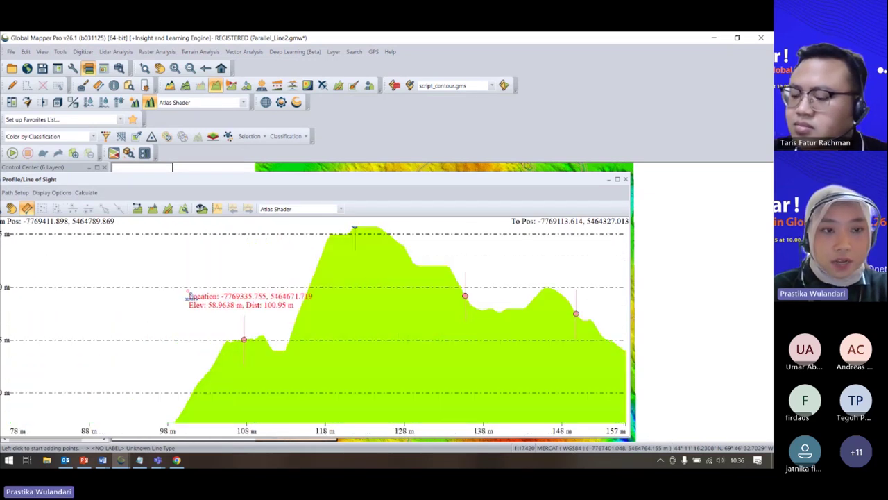
scroll(250, 329, "up", 1)
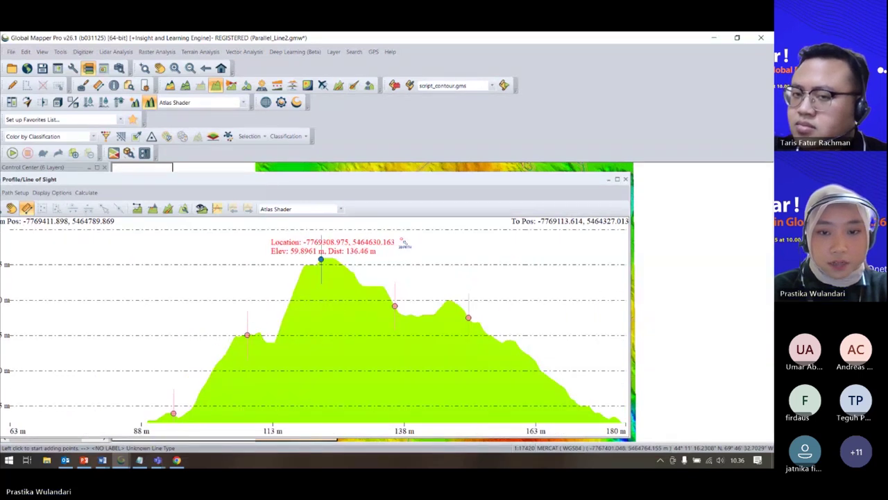
scroll(368, 290, "down", 2)
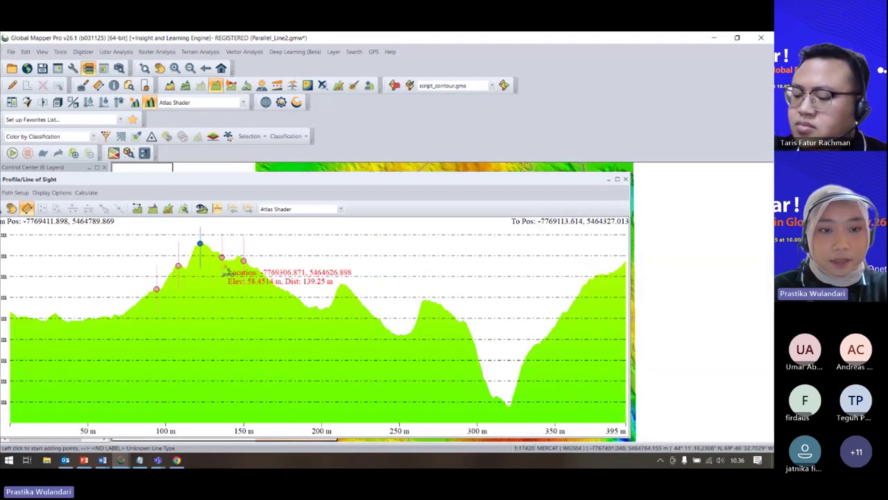
scroll(154, 249, "up", 2)
scroll(151, 252, "up", 1)
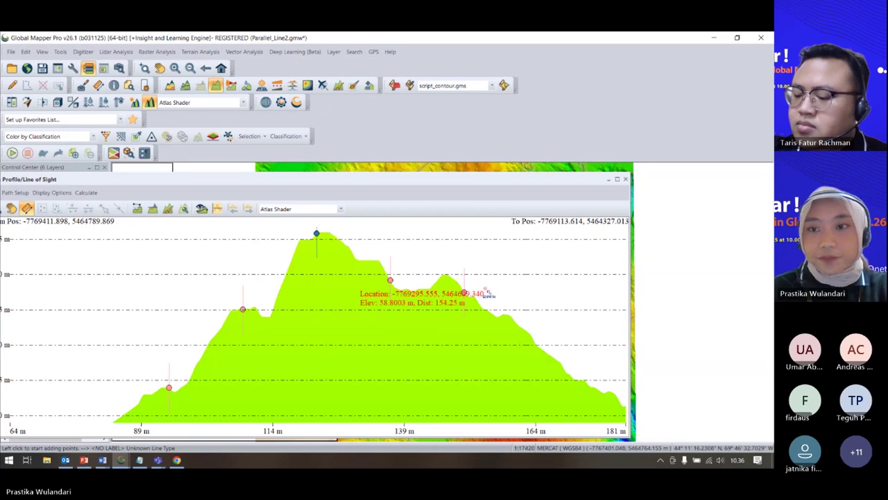
left_click(625, 179)
scroll(497, 267, "down", 1)
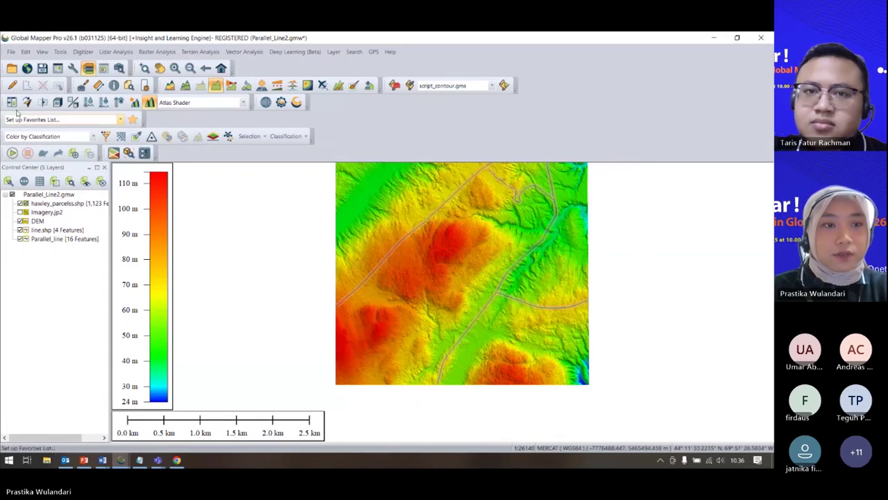
left_click(11, 67)
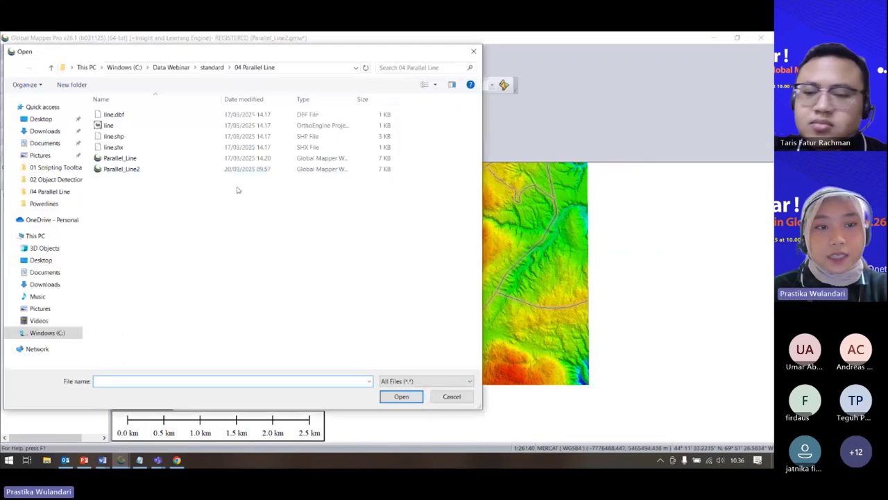
left_click(53, 67)
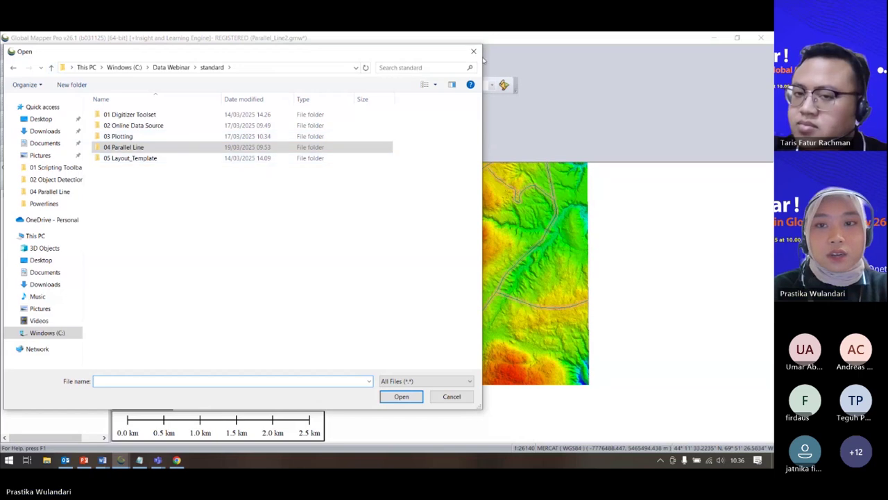
left_click(473, 51)
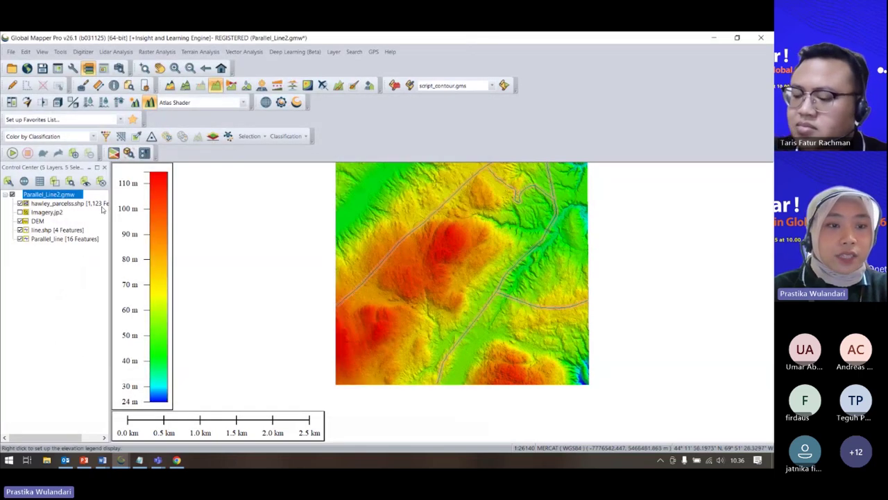
Create a new map layout without a template, using a portrait A4 page and the map bounds.
left_click(57, 69)
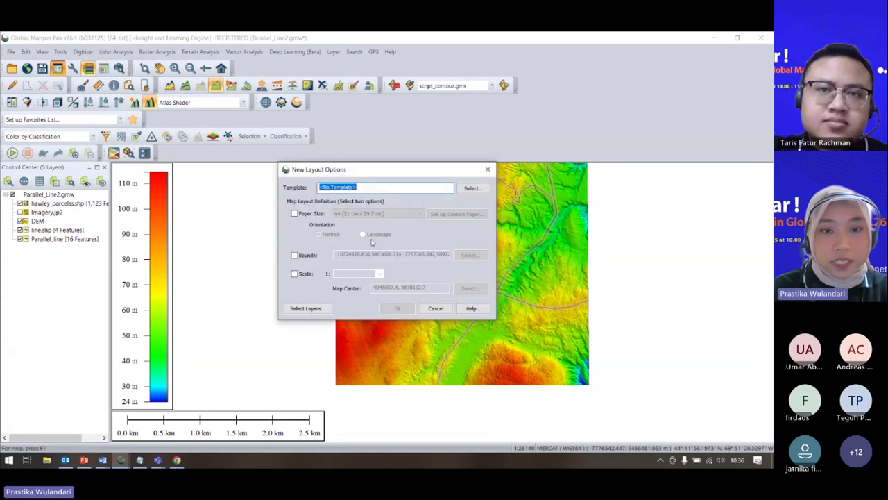
left_click(294, 255)
left_click(395, 309)
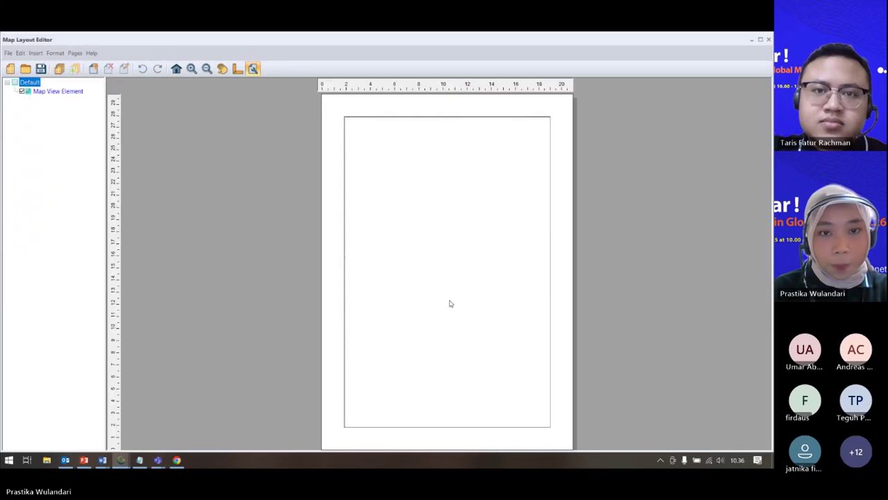
Load the layout template Hawley.gm_mapTemplate from the Data Webinar\standard\05 Layout_Template folder on drive C.
left_click(8, 52)
left_click(60, 75)
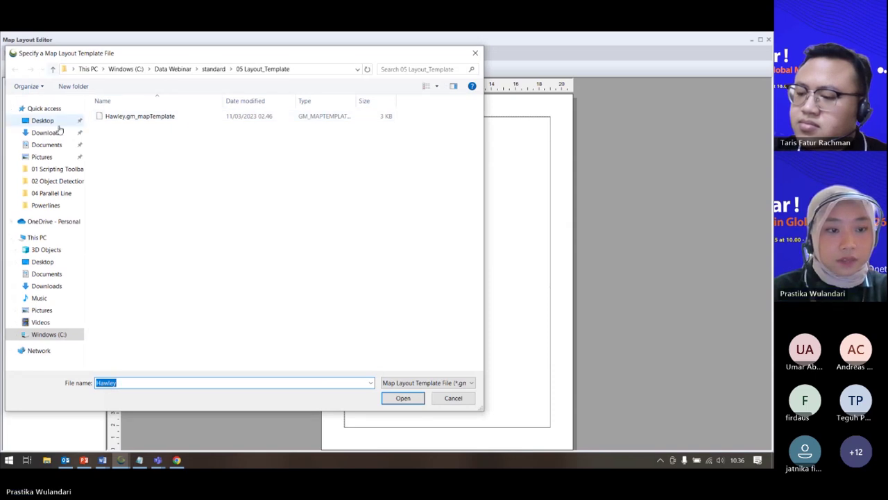
left_click(61, 334)
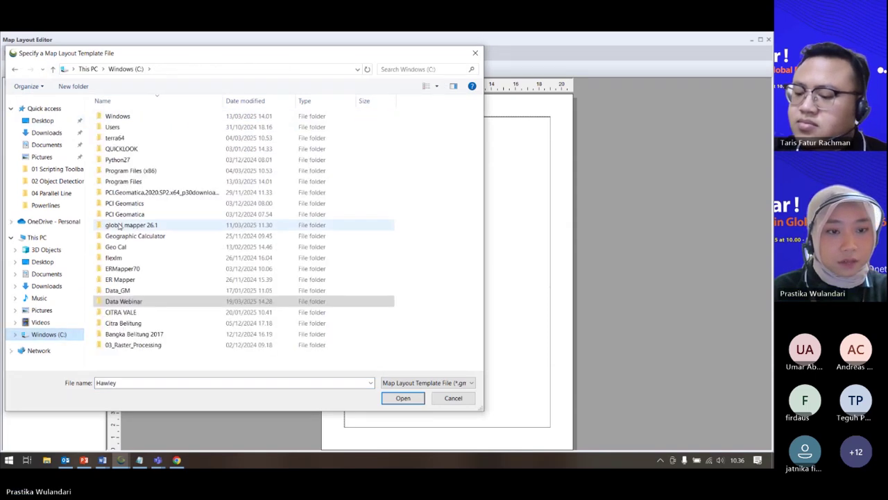
double_click(133, 303)
double_click(132, 159)
left_click(147, 116)
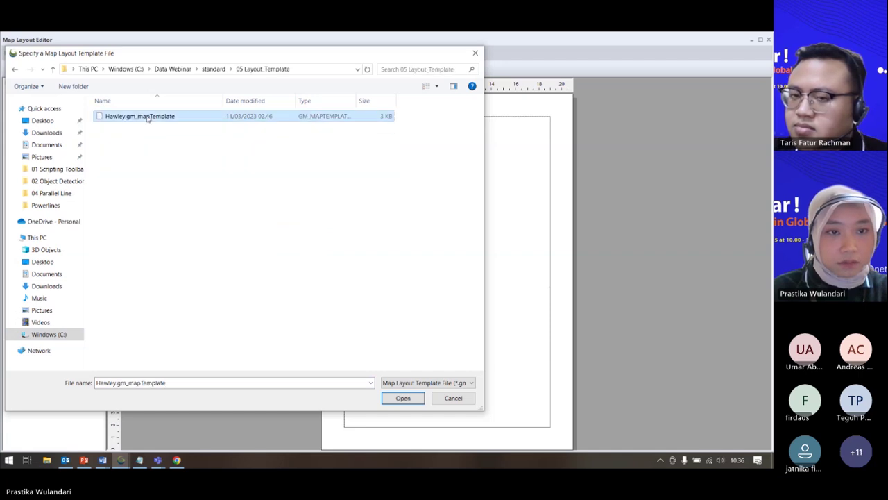
left_click(399, 397)
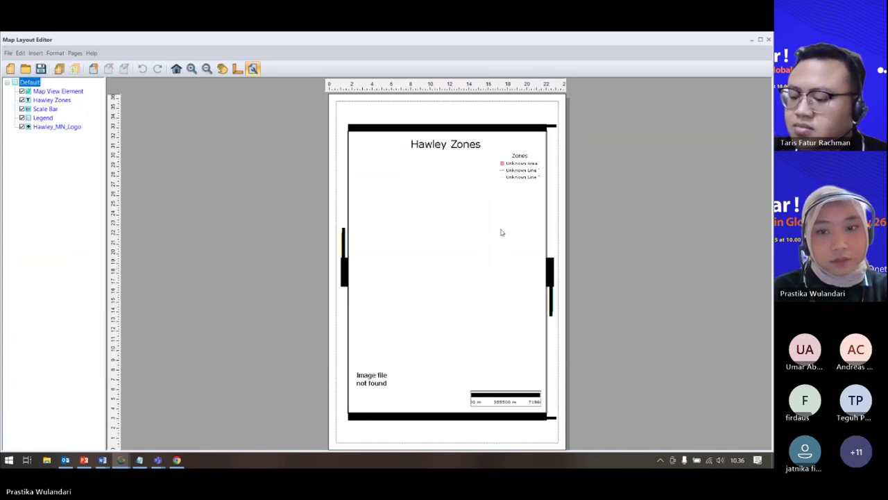
Add a page to the layout without a template, using portrait A4 paper and the map bounds.
left_click(51, 163)
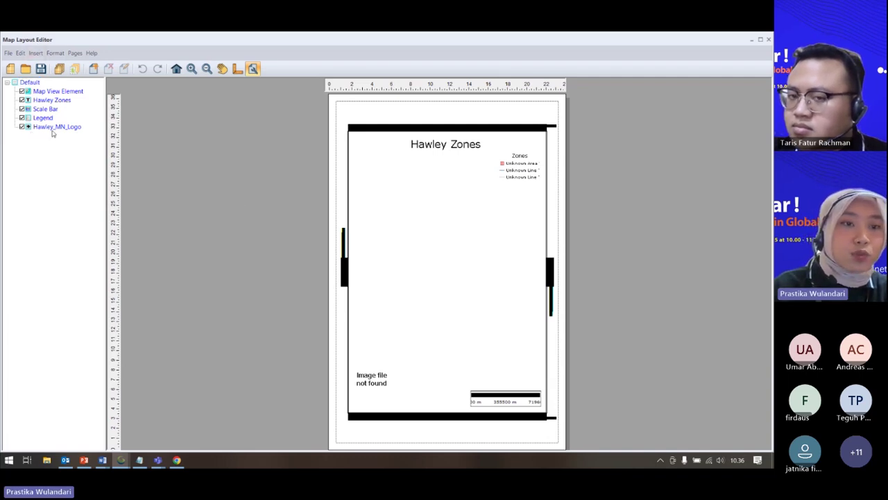
left_click(46, 104)
right_click(47, 103)
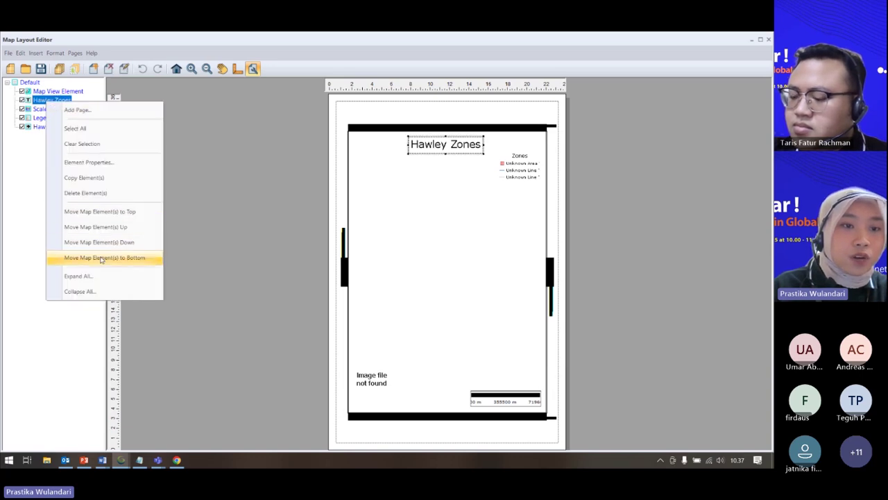
left_click(76, 111)
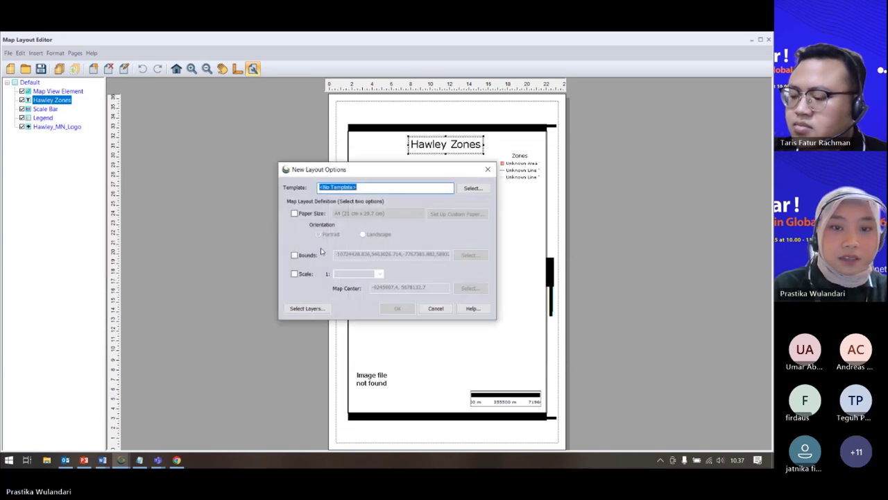
left_click(294, 213)
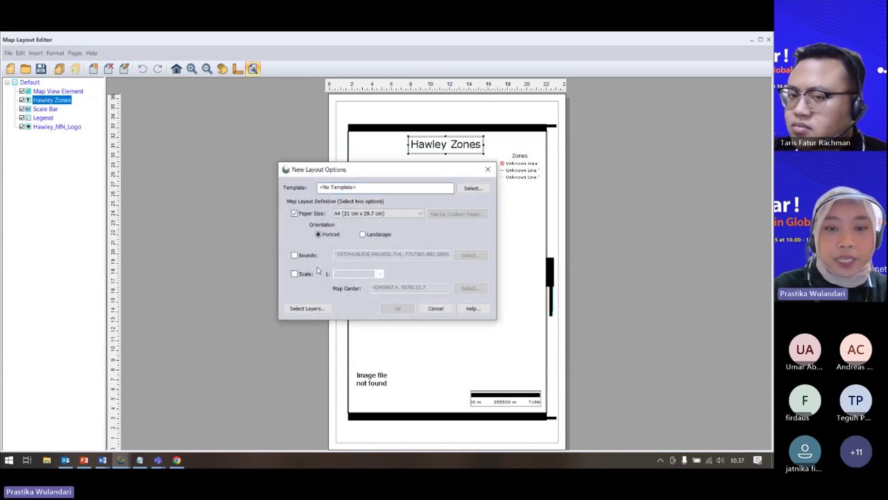
left_click(294, 255)
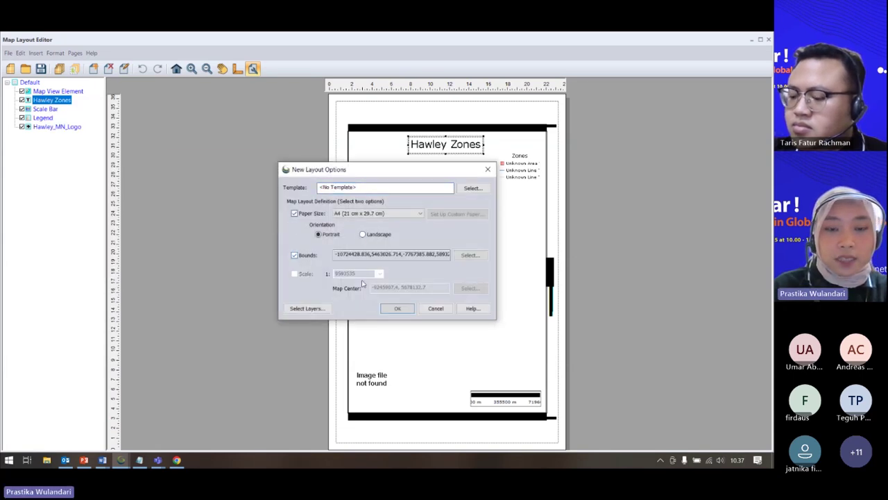
left_click(397, 308)
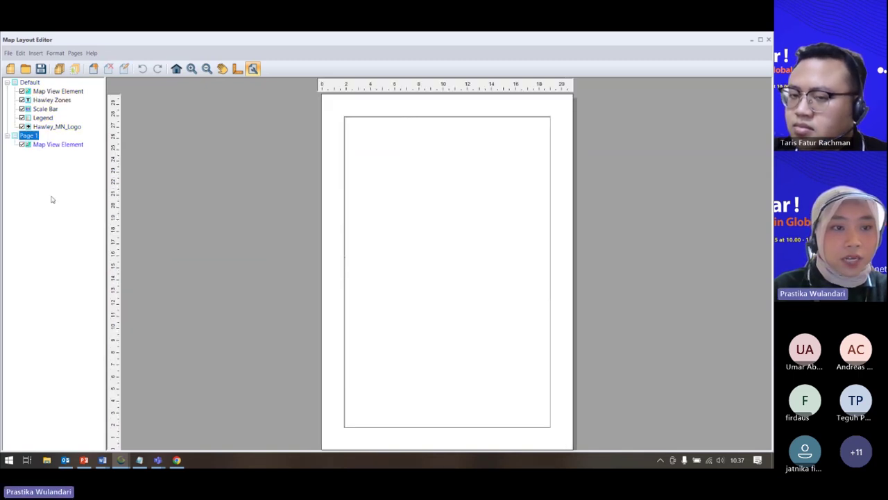
Review the layout's page structure, file commands and insertable element types, and close the Map Layout Editor.
left_click(8, 137)
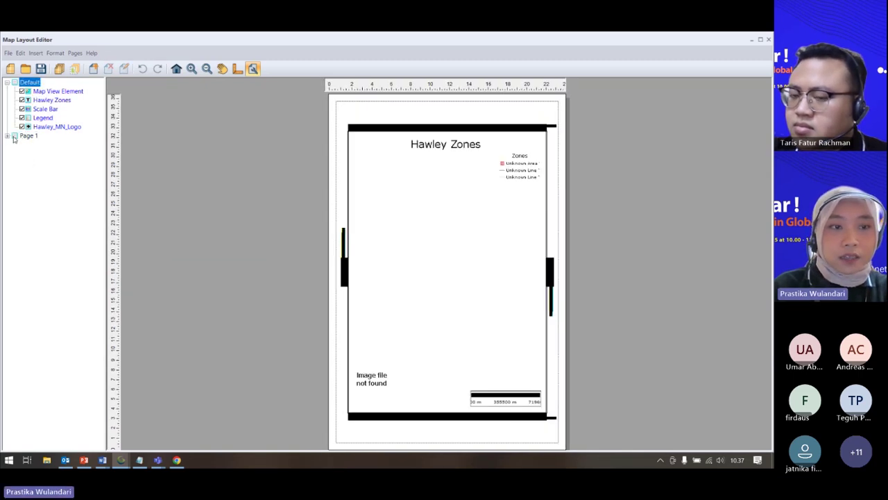
left_click(10, 137)
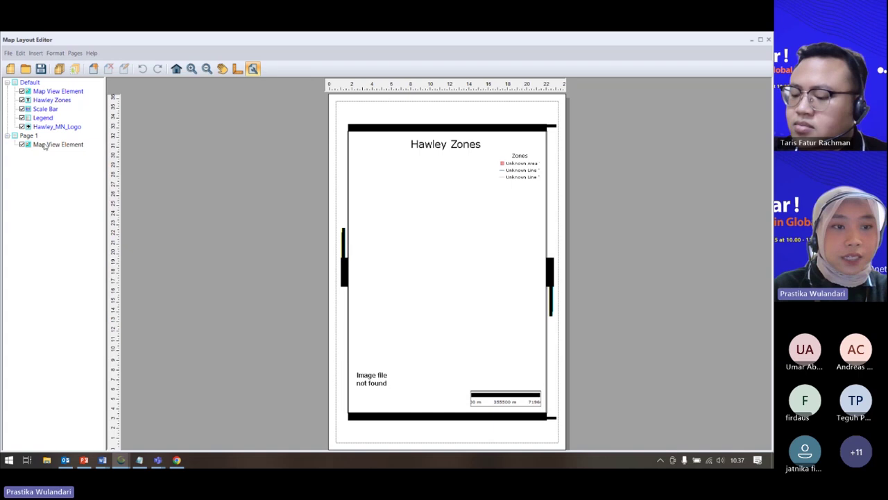
left_click(8, 54)
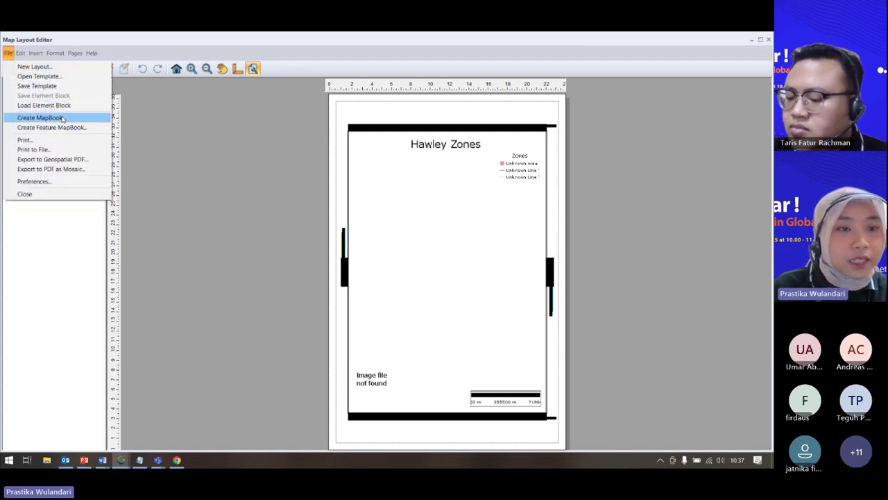
left_click(8, 53)
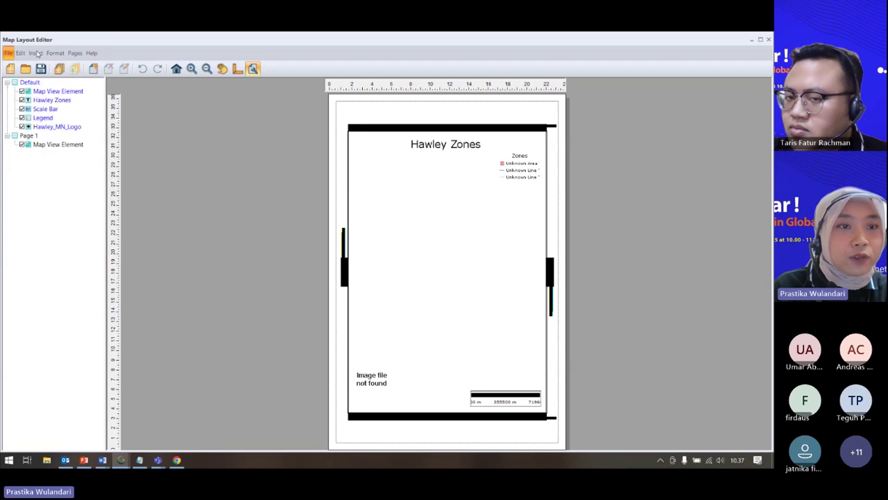
left_click(36, 52)
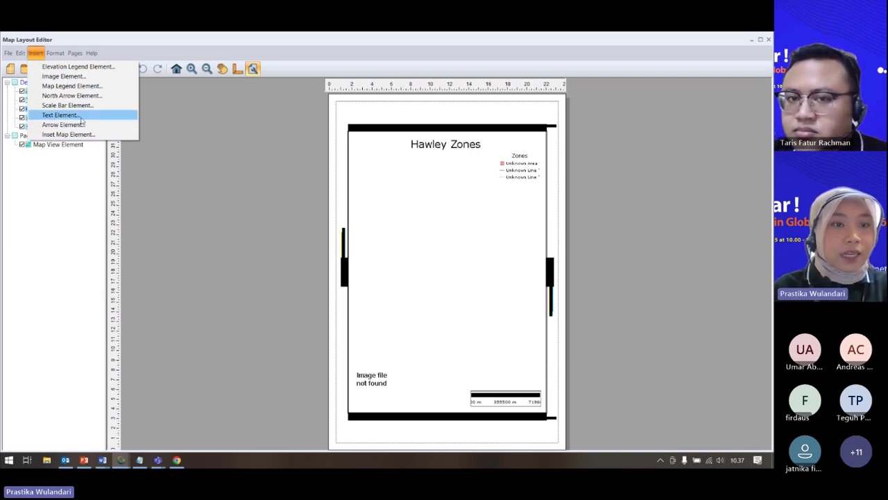
left_click(72, 205)
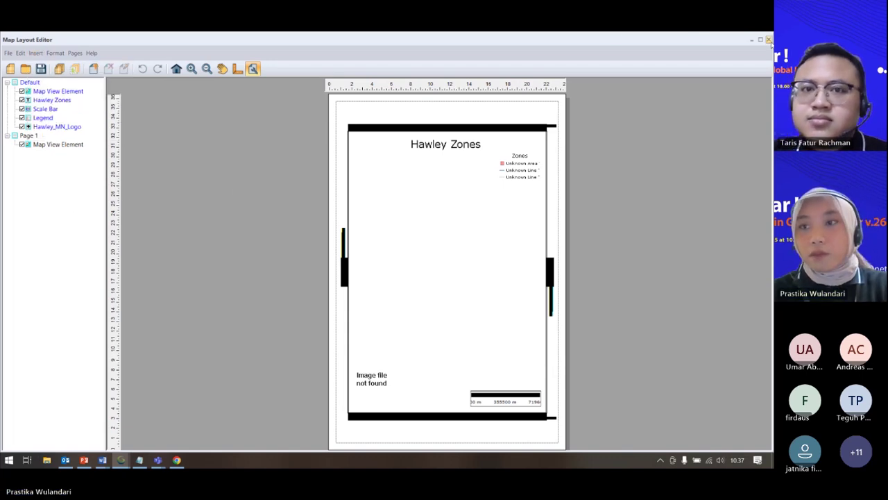
left_click(769, 39)
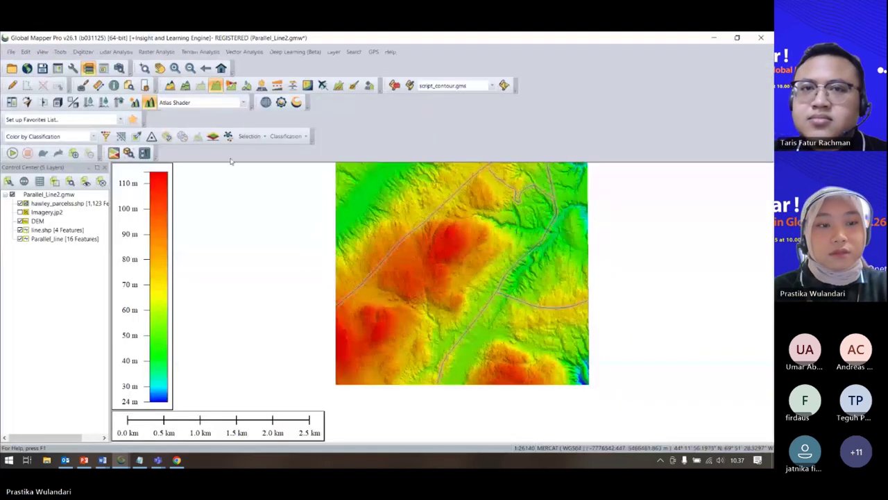
Hide the Parallel_line, line.shp and DEM layers in the map view.
left_click(20, 239)
left_click(20, 229)
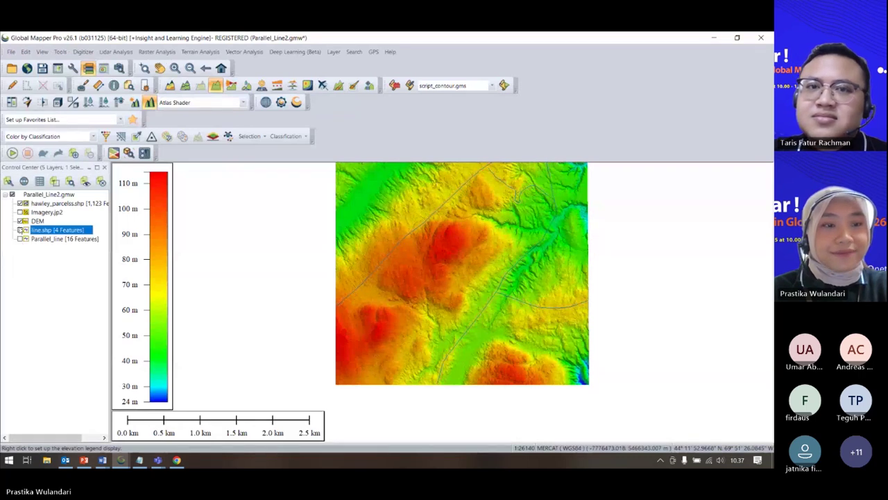
left_click(20, 220)
Browse the data folders up to Data Webinar\pro, examine its subfolders, and leave without opening a file.
left_click(12, 69)
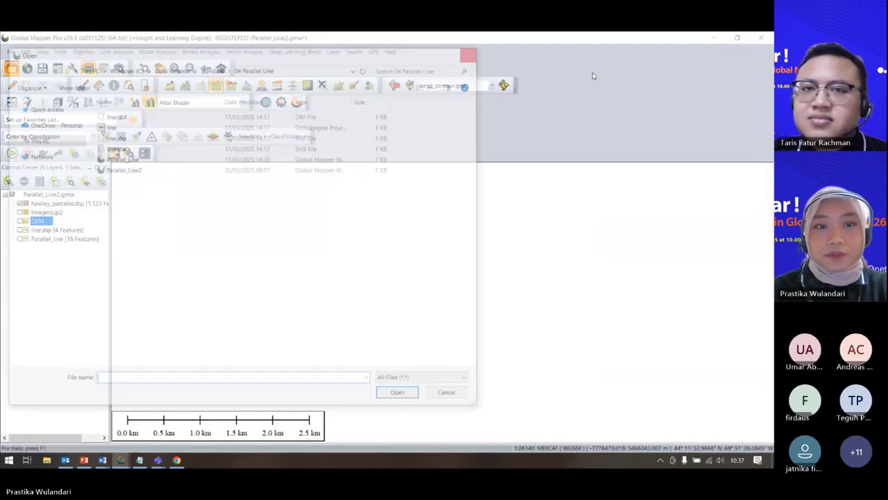
left_click(52, 68)
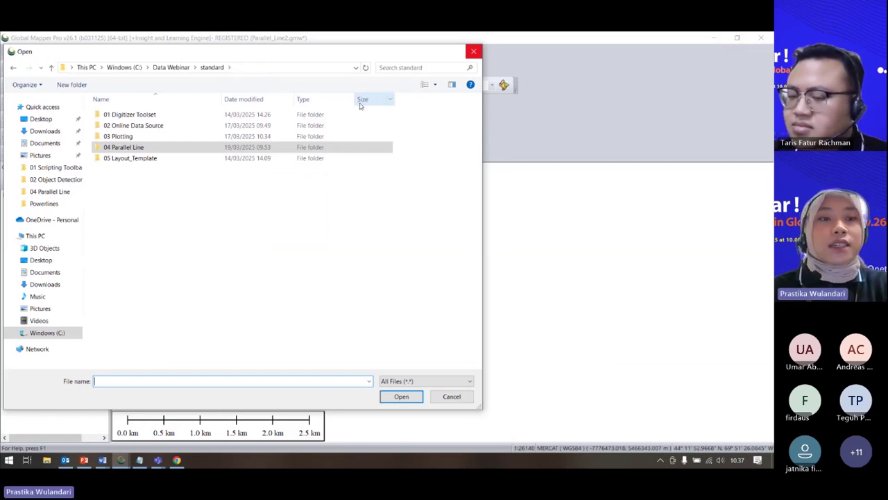
left_click(51, 68)
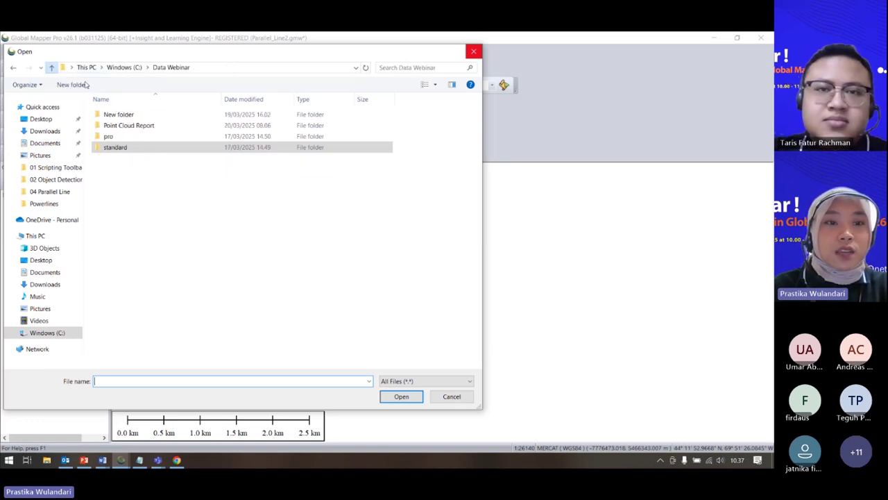
double_click(137, 138)
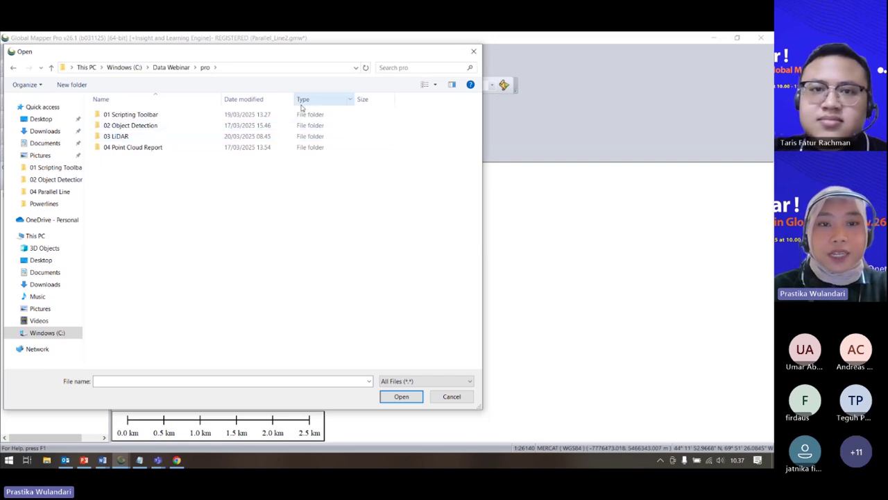
left_click(473, 52)
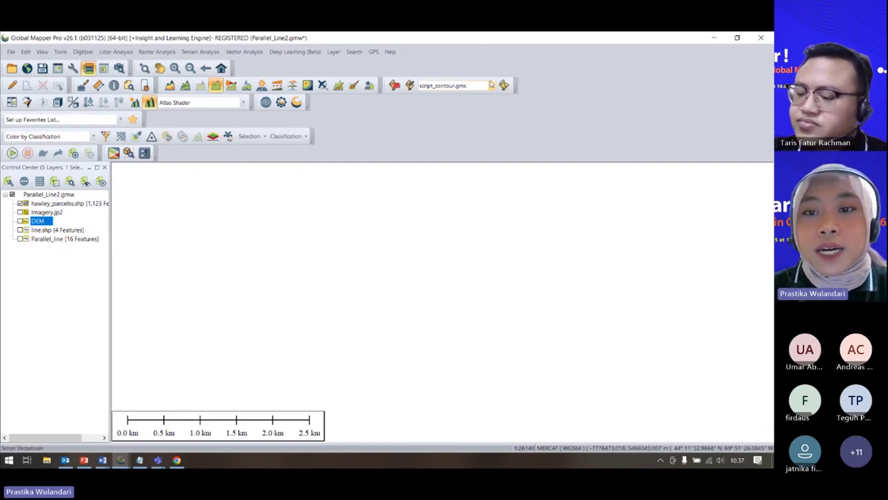
Undock the Scripting Toolbar over the map, open the Script Builder, and place its window clear of the toolbar.
left_click_drag(500, 87, 612, 189)
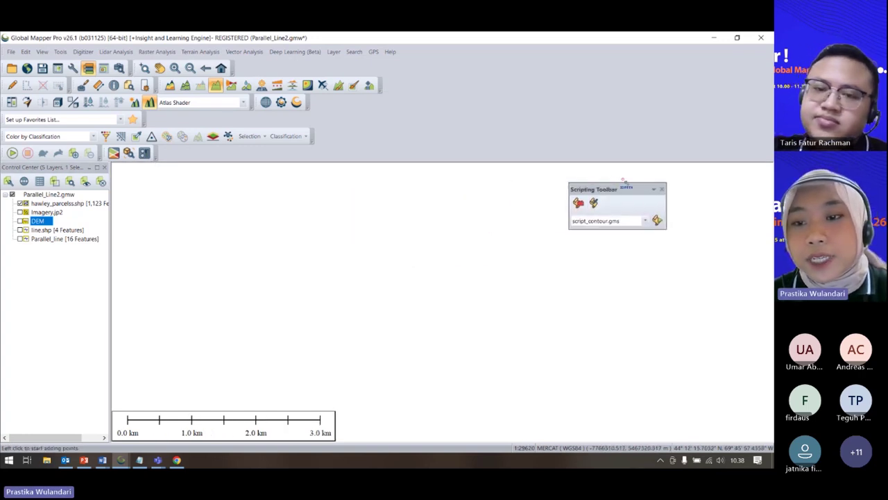
left_click(578, 208)
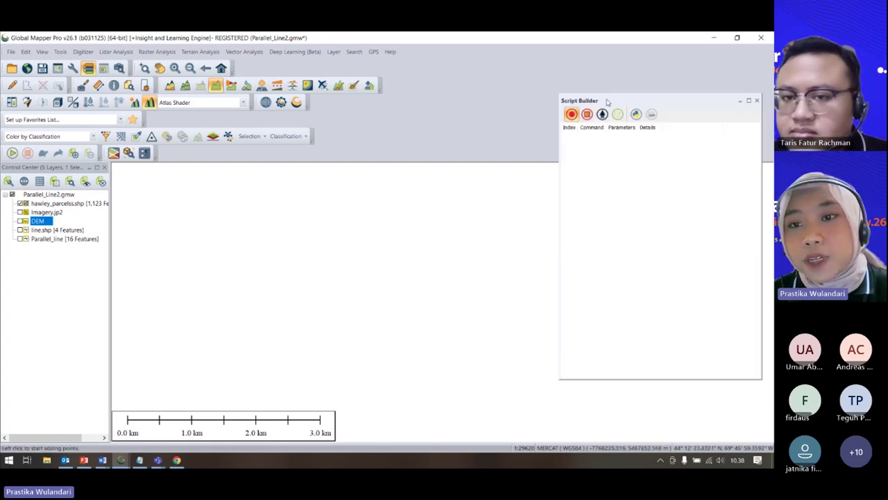
left_click_drag(652, 104, 471, 93)
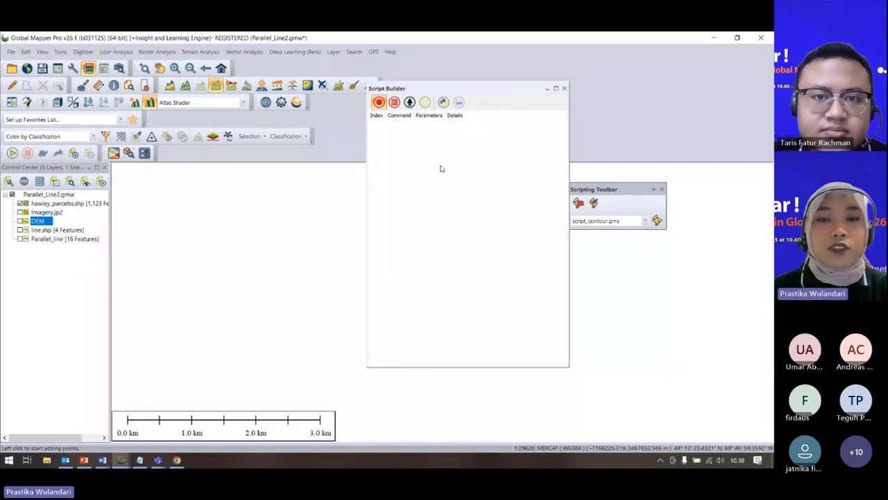
left_click_drag(410, 89, 316, 112)
Open the script editor, review its file, edit and help commands, and close it.
left_click(594, 203)
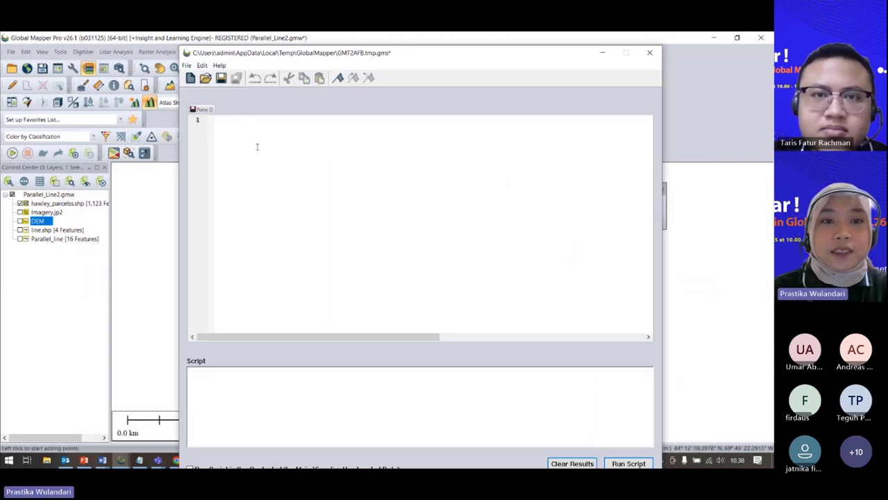
left_click(202, 65)
mouse_move(219, 65)
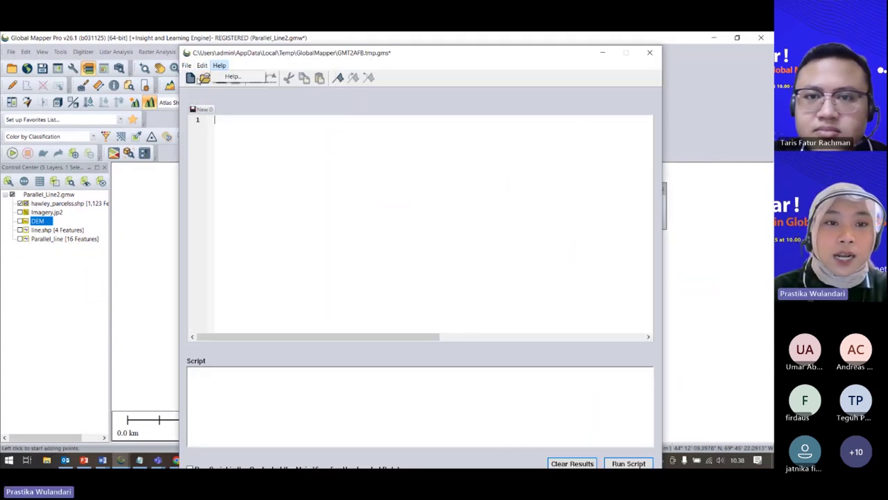
mouse_move(187, 66)
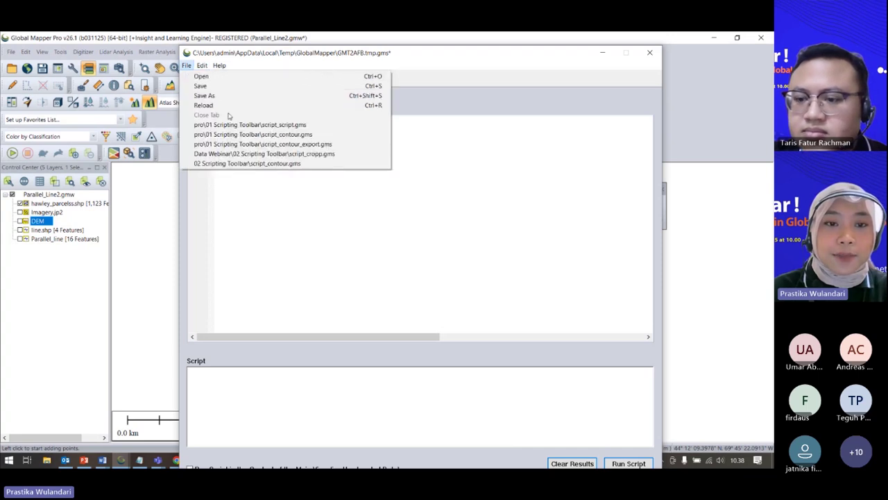
left_click(239, 218)
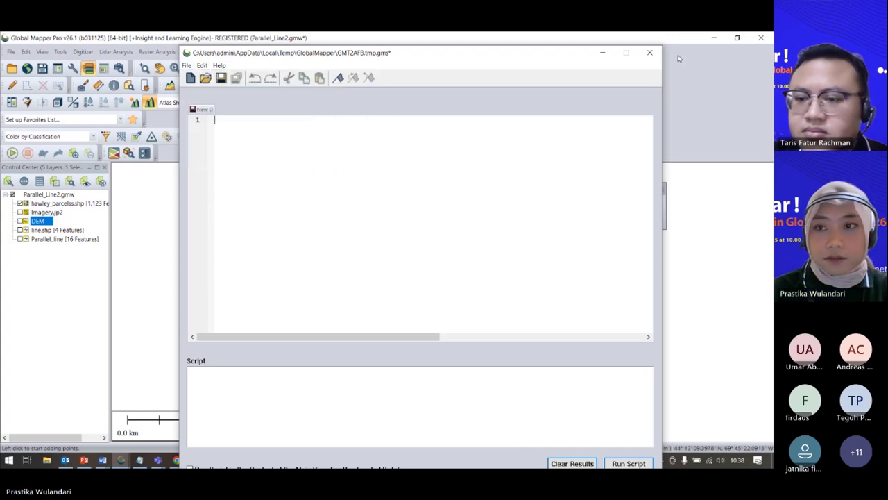
left_click(649, 52)
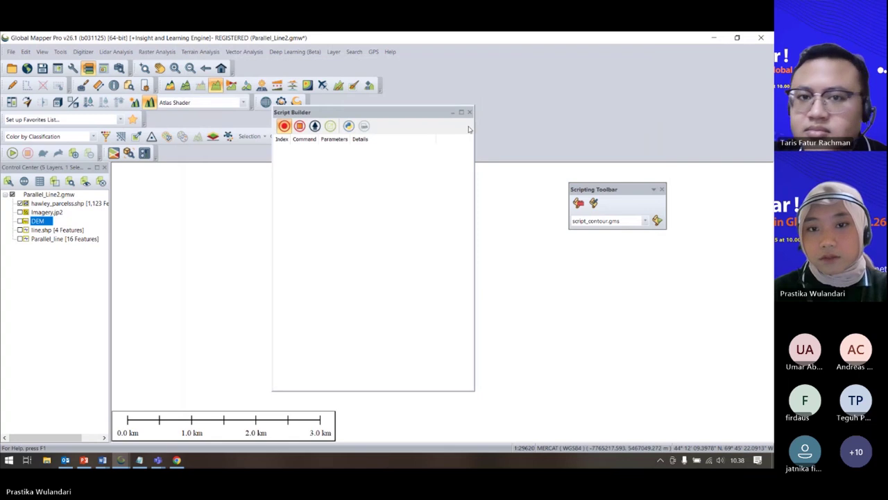
Open the Favorite Script Manager, view the script files available to add from 01 Scripting Toolbar, and close it without adding any.
left_click(657, 221)
left_click(645, 220)
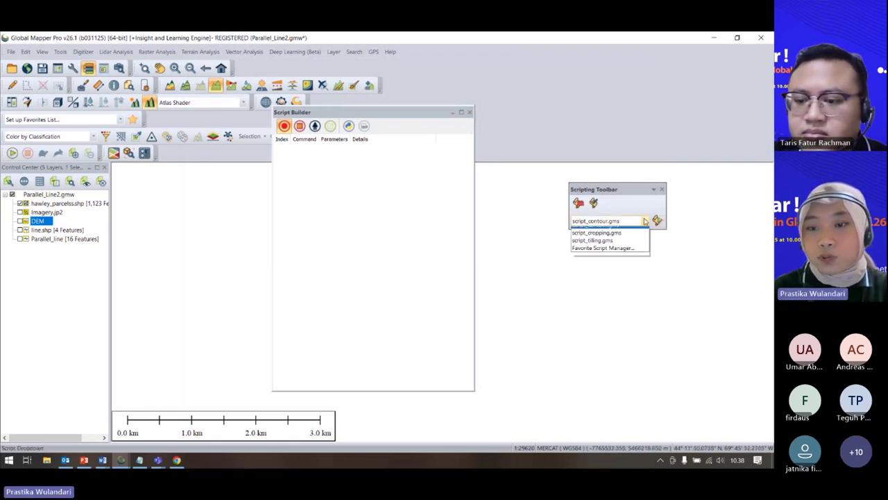
left_click(611, 261)
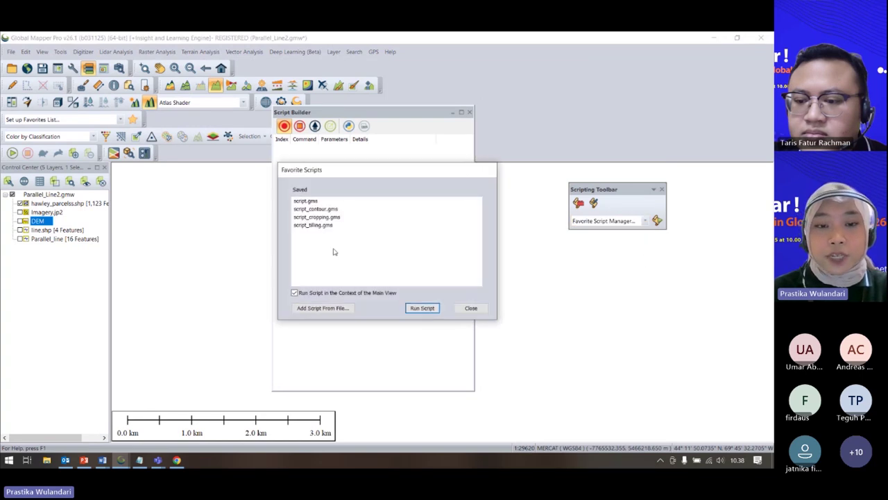
left_click(339, 310)
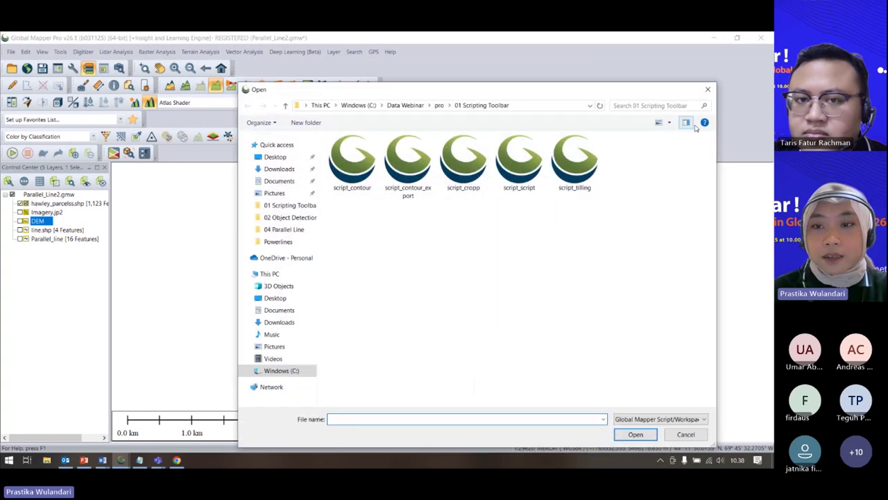
left_click(708, 89)
left_click(470, 308)
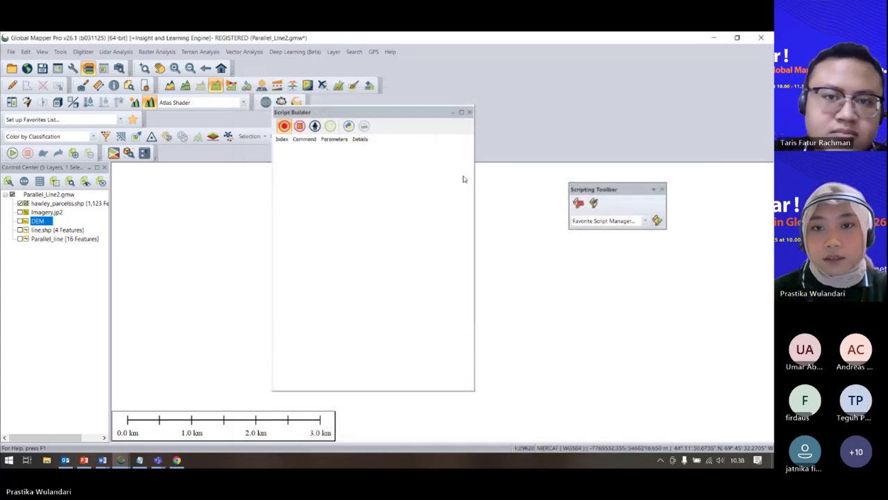
Dock the Scripting Toolbar beside the other toolbars, reopen the Script Builder clear of the toolbar, and hide the hawley_parcelss.shp layer.
left_click(470, 112)
left_click_drag(621, 189, 666, 154)
left_click(644, 152)
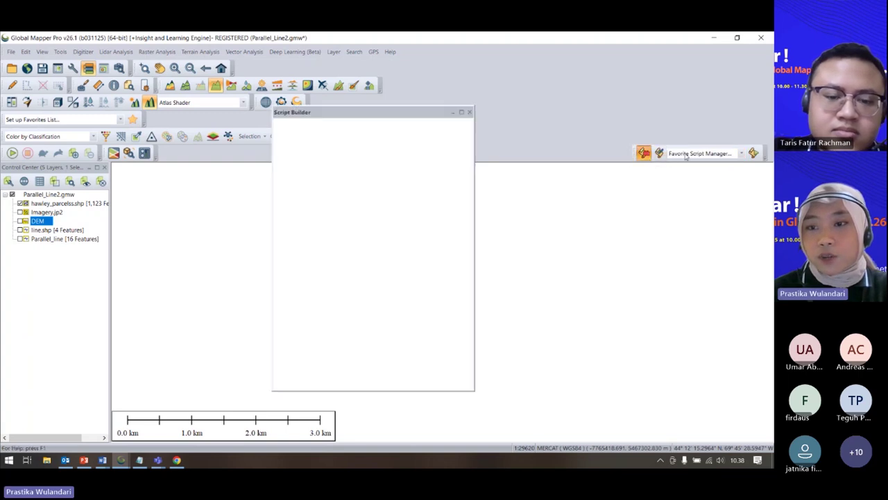
left_click_drag(377, 116, 625, 109)
left_click(43, 272)
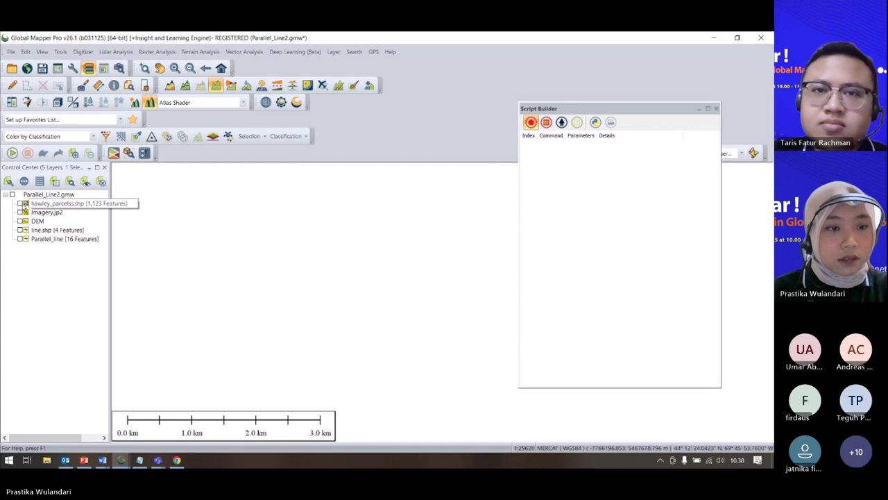
Load the elevation file from Data Webinar\pro\01 Scripting Toolbar while the Script Builder is recording.
left_click(11, 68)
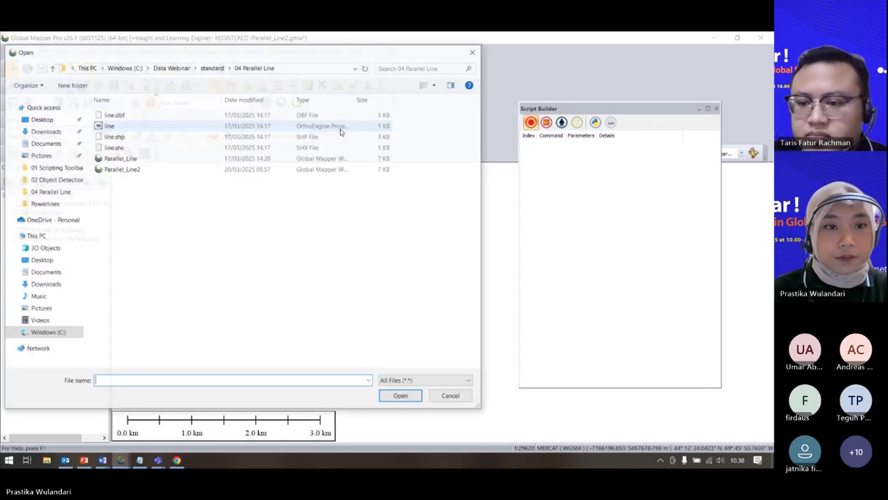
left_click(51, 68)
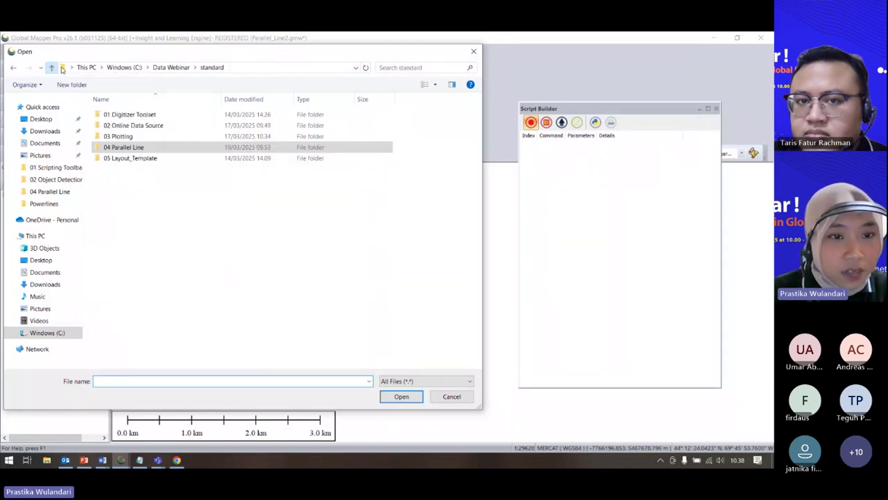
left_click(51, 68)
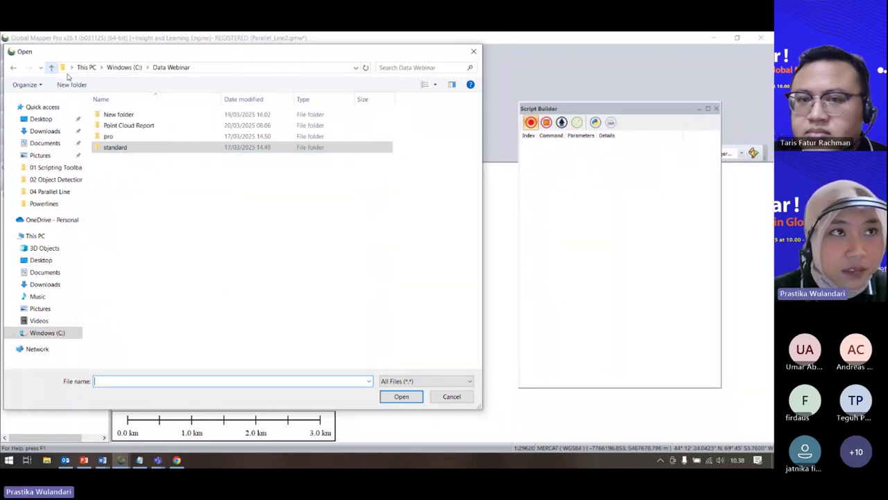
double_click(154, 136)
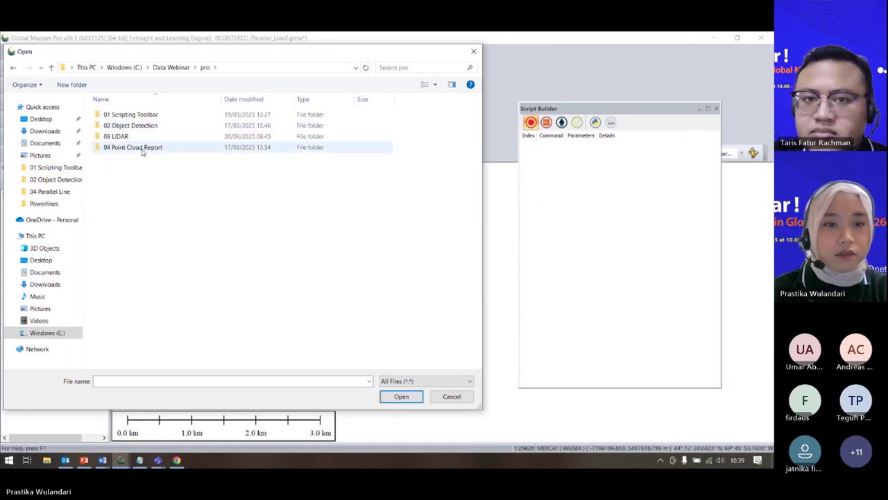
double_click(125, 114)
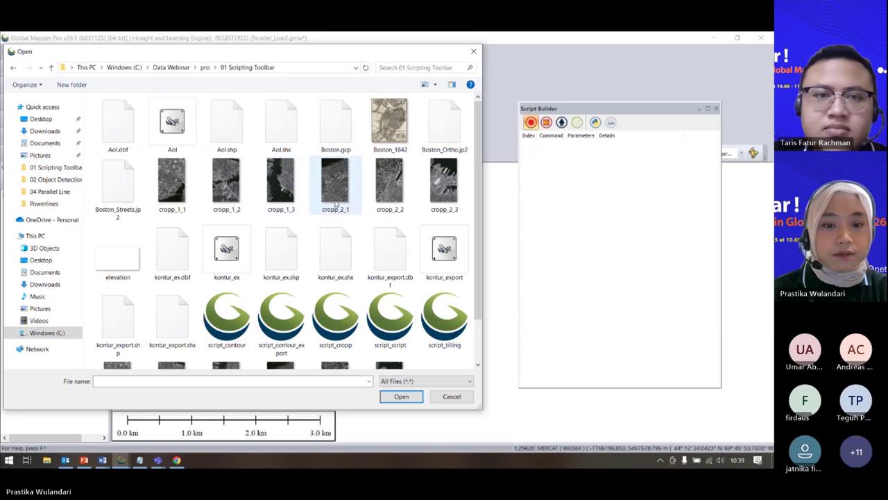
scroll(336, 215, "down", 1)
left_click(118, 204)
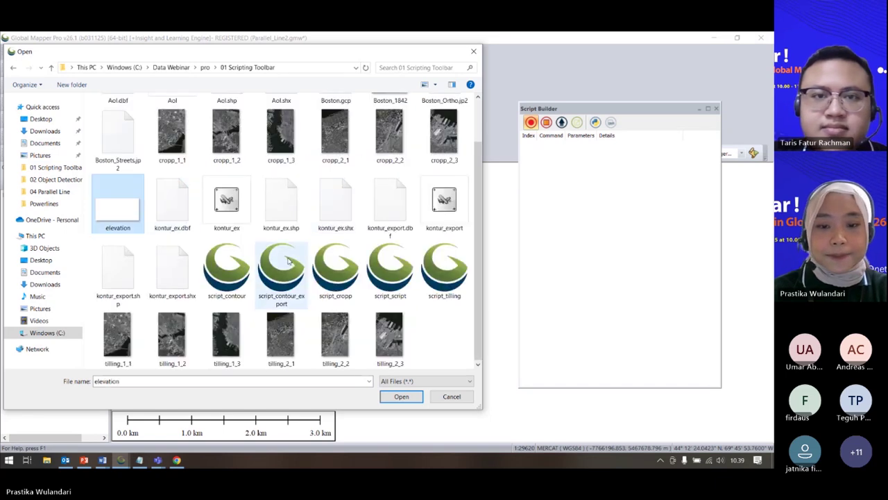
left_click(403, 400)
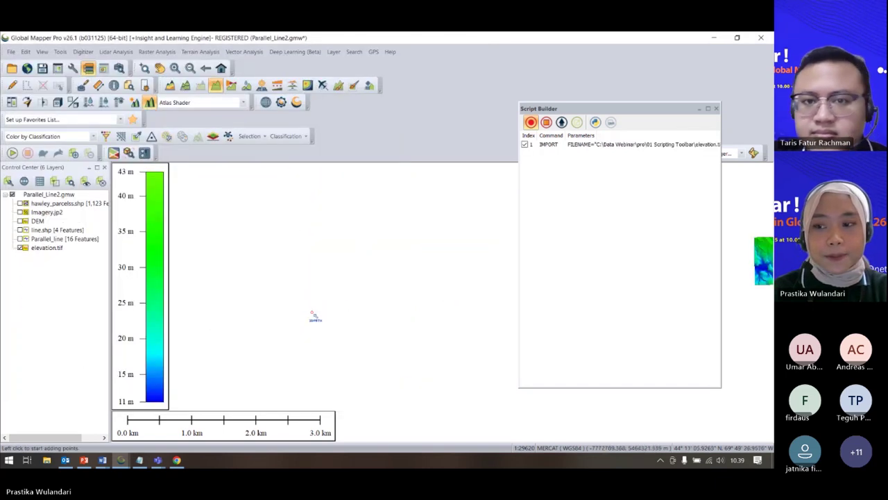
Zoom the map to the elevation.tif layer and reposition the Script Builder so it covers less of the terrain.
right_click(40, 244)
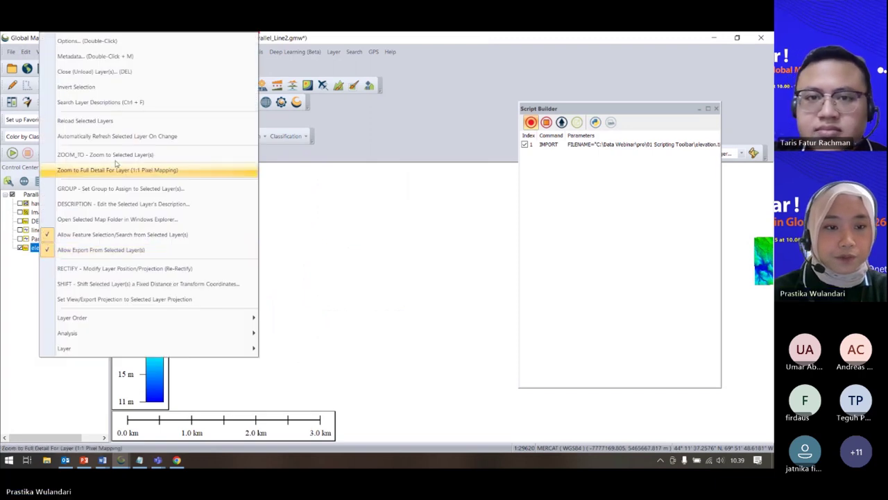
left_click(122, 158)
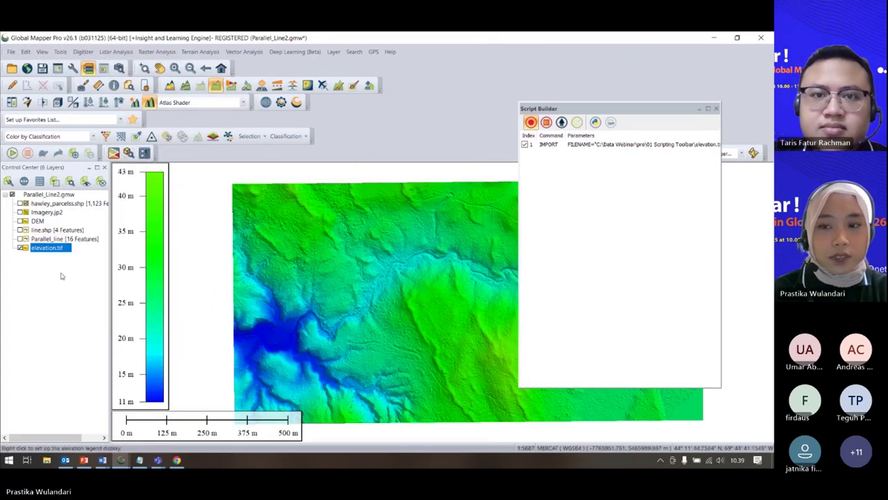
left_click(59, 275)
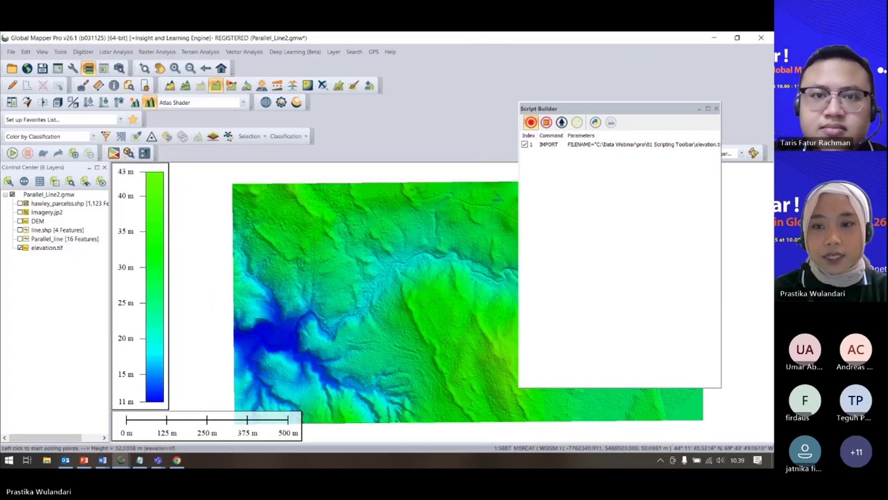
left_click(564, 145)
left_click_drag(602, 111, 634, 57)
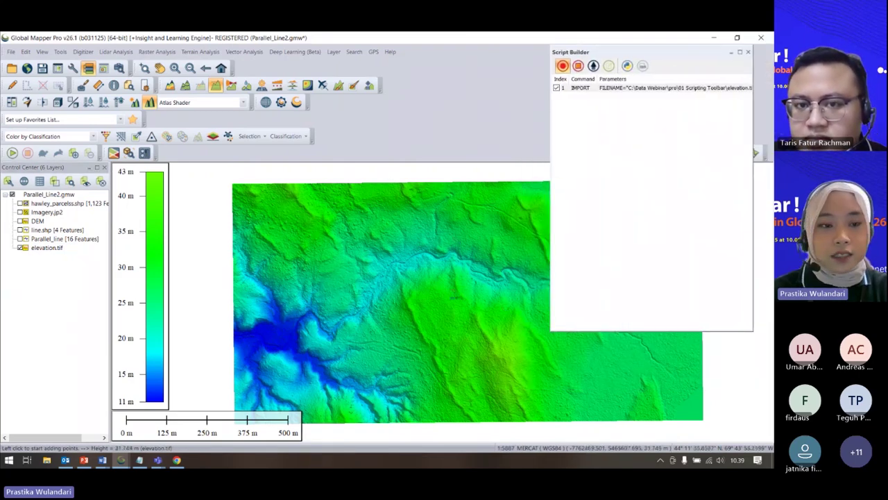
Generate contours from the elevation layer at a 5-metre interval and select the recorded contour command in the Script Builder.
left_click(43, 285)
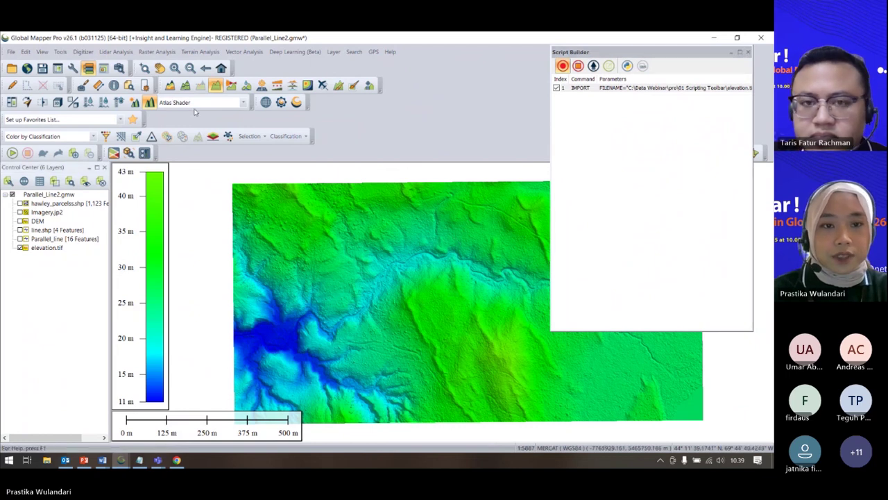
left_click(188, 85)
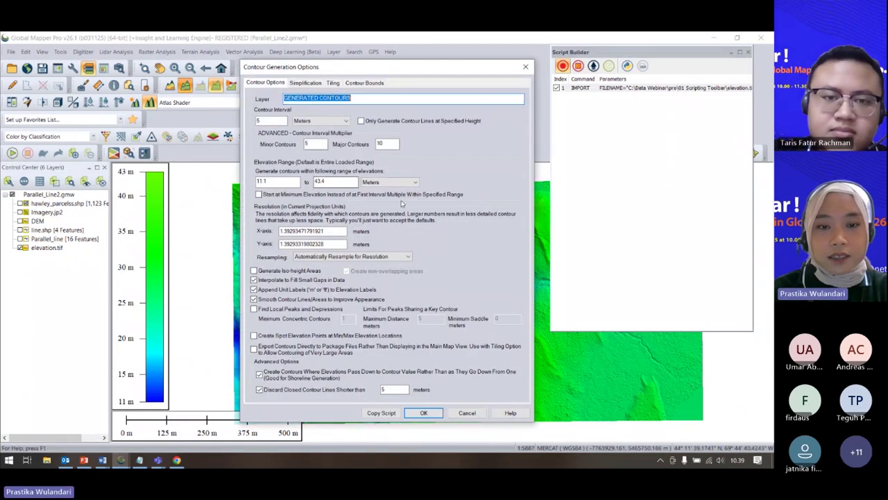
left_click(423, 412)
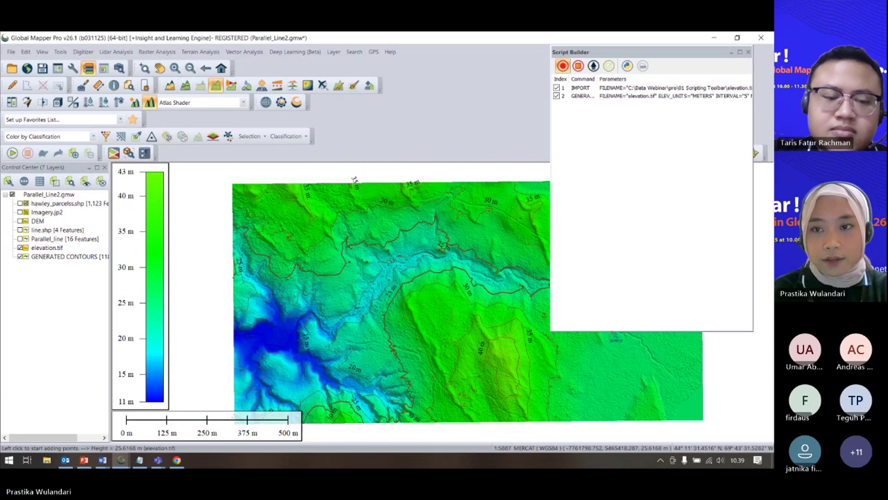
left_click(601, 97)
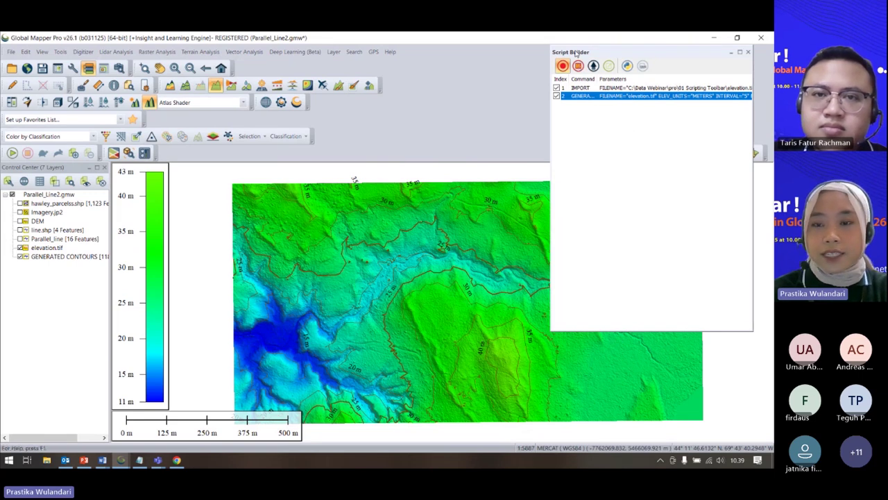
Start exporting only the GENERATED CONTOURS layer to a new file in Shapefile format.
right_click(52, 257)
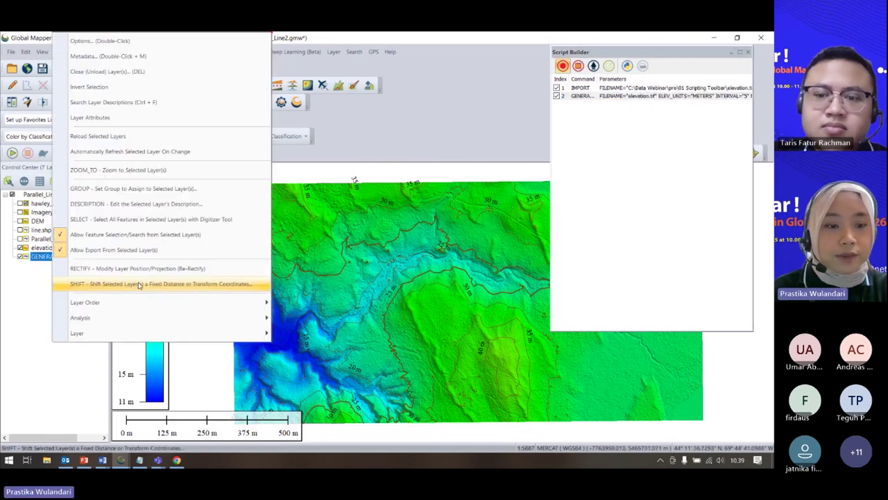
mouse_move(125, 333)
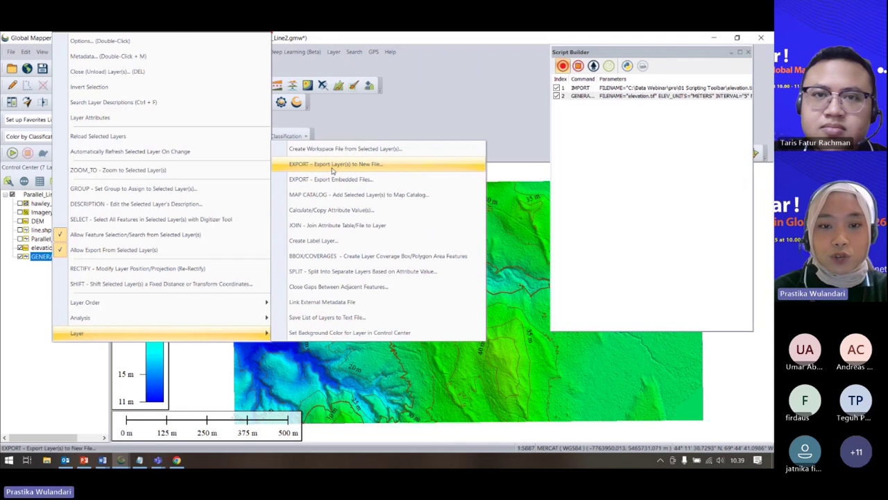
left_click(404, 165)
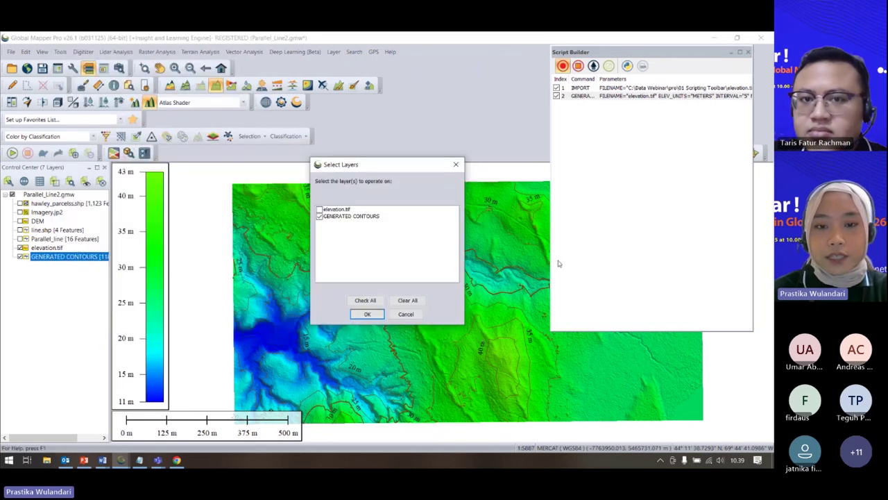
left_click(368, 315)
left_click(368, 284)
left_click(326, 322)
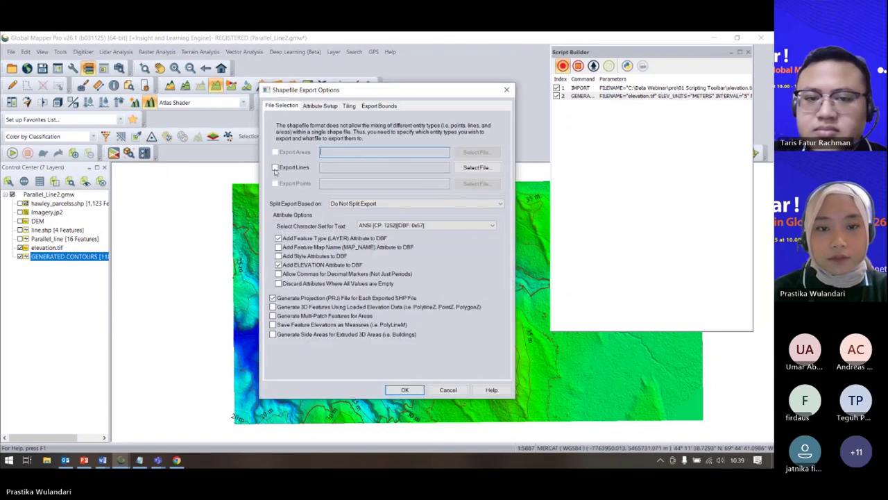
Export the contour lines as kontur_ex2.shp in the pro\01 Scripting Toolbar folder, keeping the other shapefile export options.
left_click(476, 167)
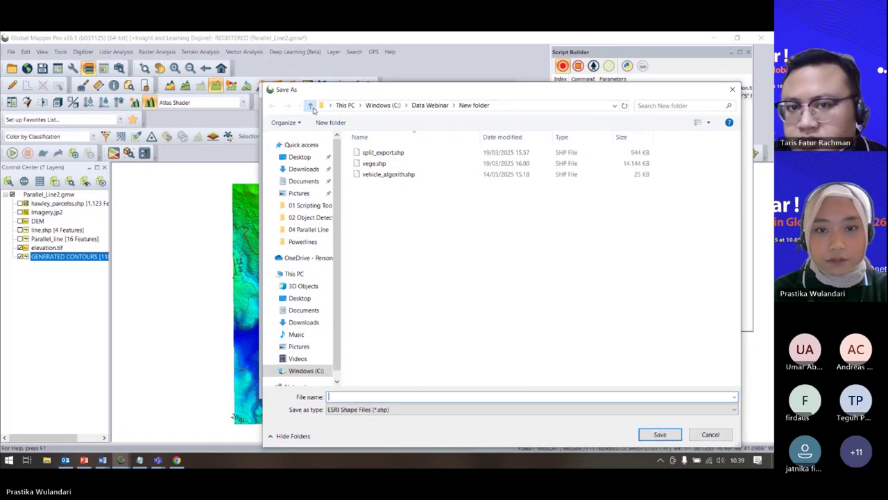
left_click(311, 106)
double_click(375, 174)
double_click(383, 153)
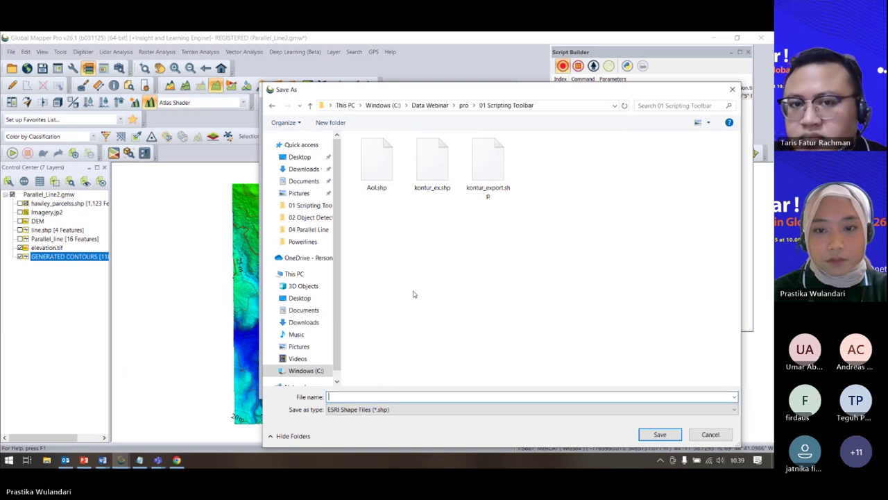
left_click(432, 166)
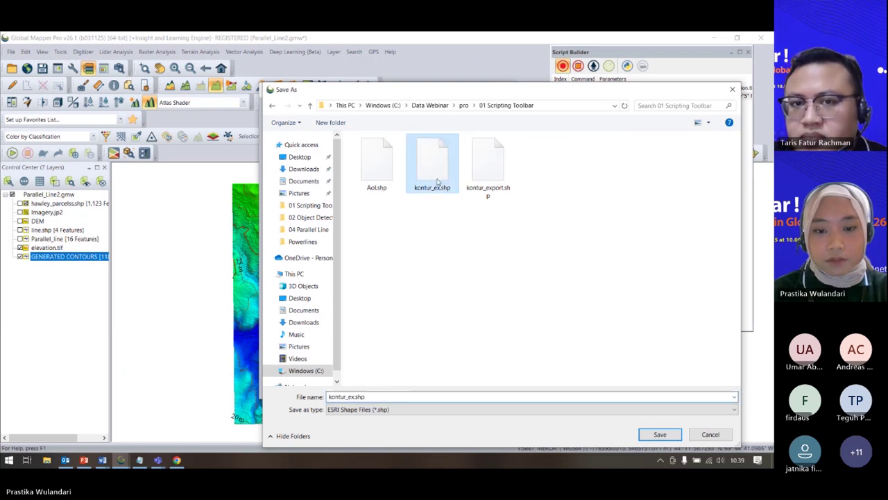
double_click(354, 396)
left_click(365, 397)
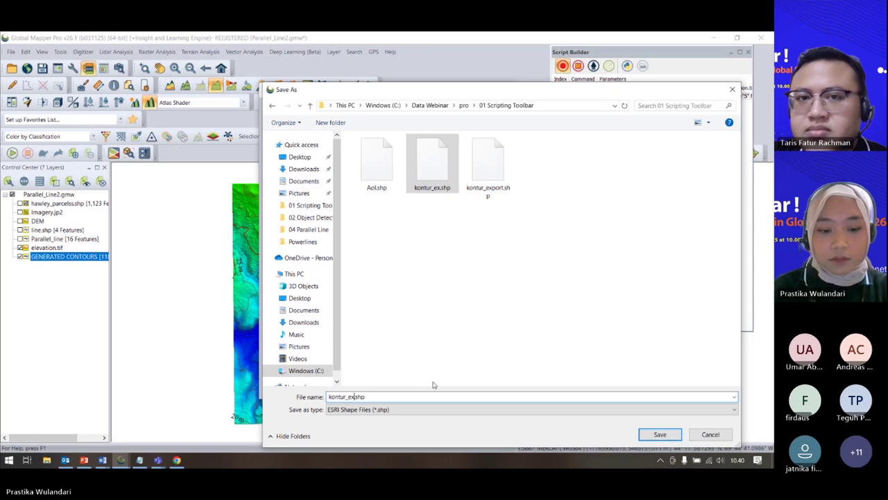
type("2")
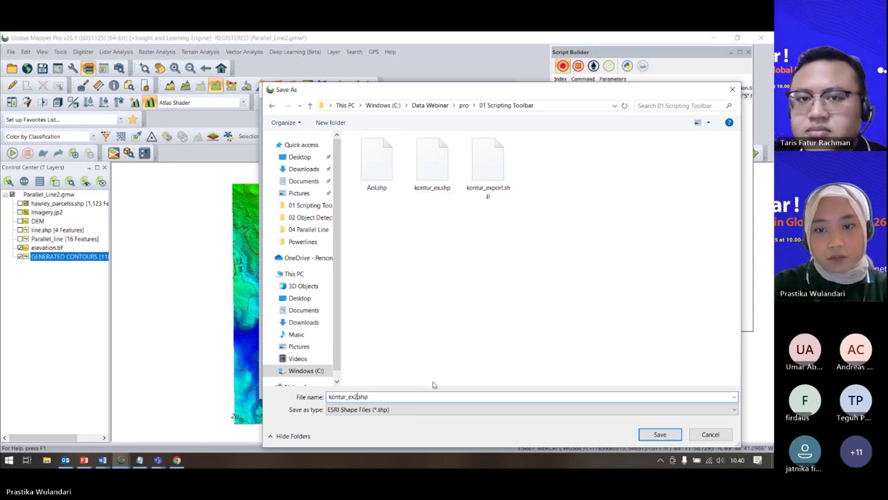
key("Return")
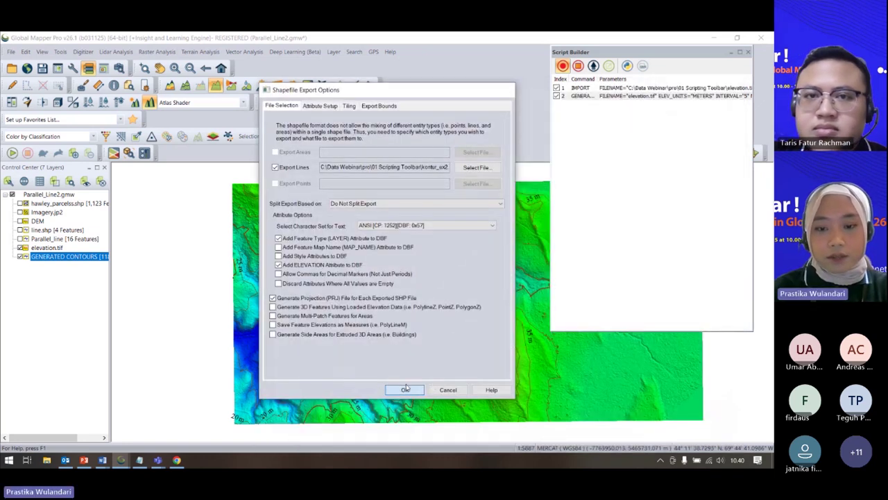
left_click(401, 389)
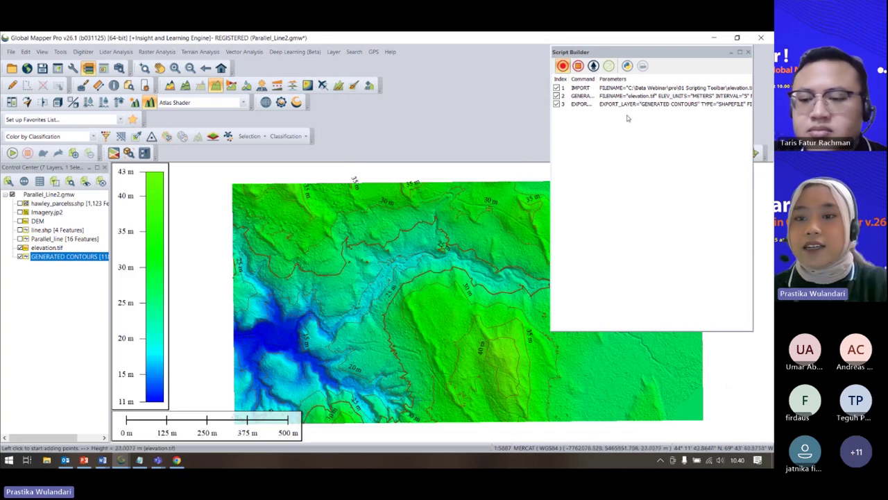
Stop the Script Builder recording and save the script as script_contour2 in the 01 Scripting Toolbar folder.
left_click_drag(624, 52, 408, 81)
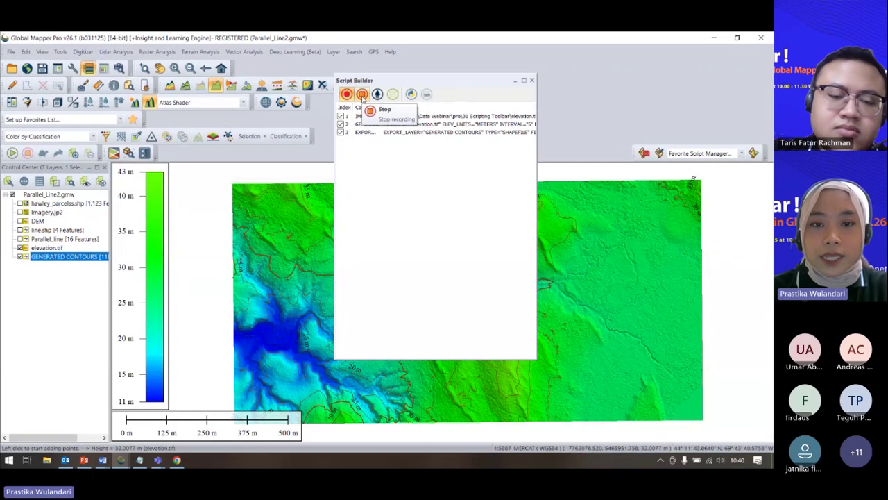
left_click(362, 94)
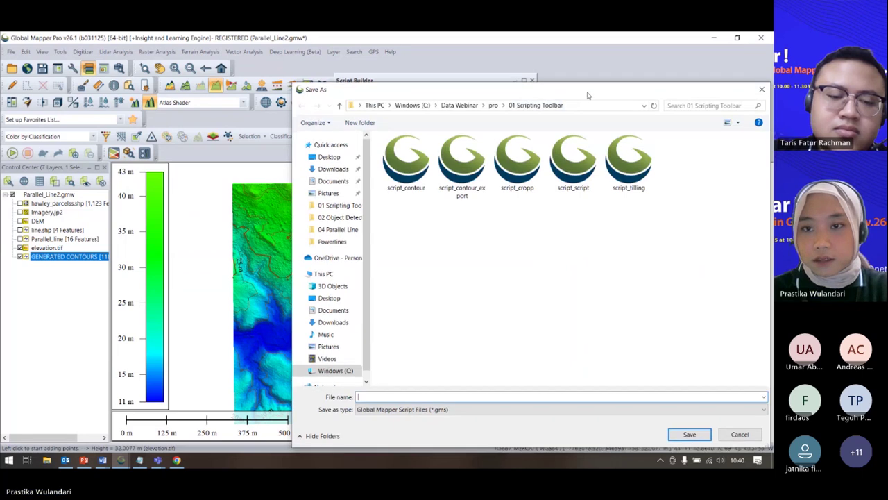
left_click_drag(589, 96, 472, 88)
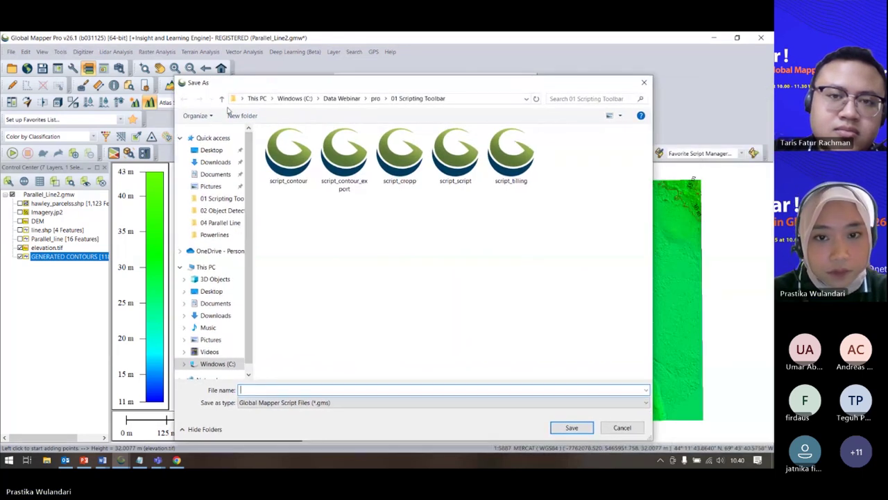
left_click(302, 174)
double_click(285, 389)
left_click(284, 389)
type("2")
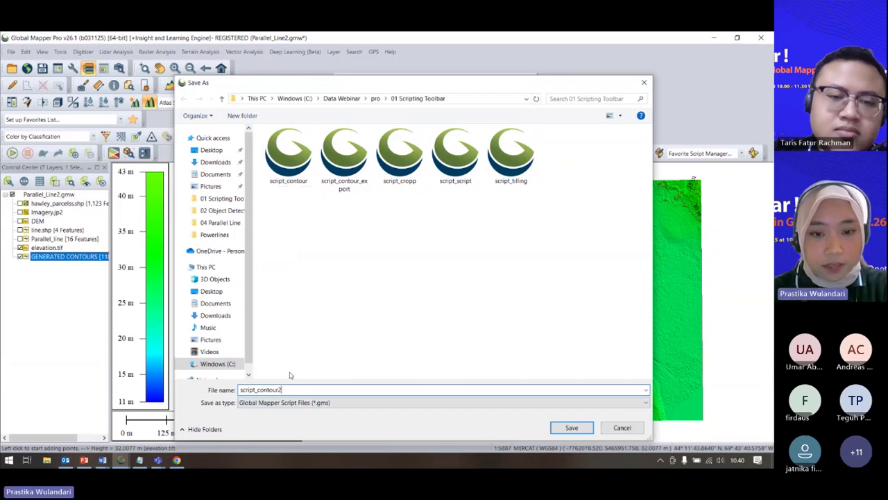
key("Return")
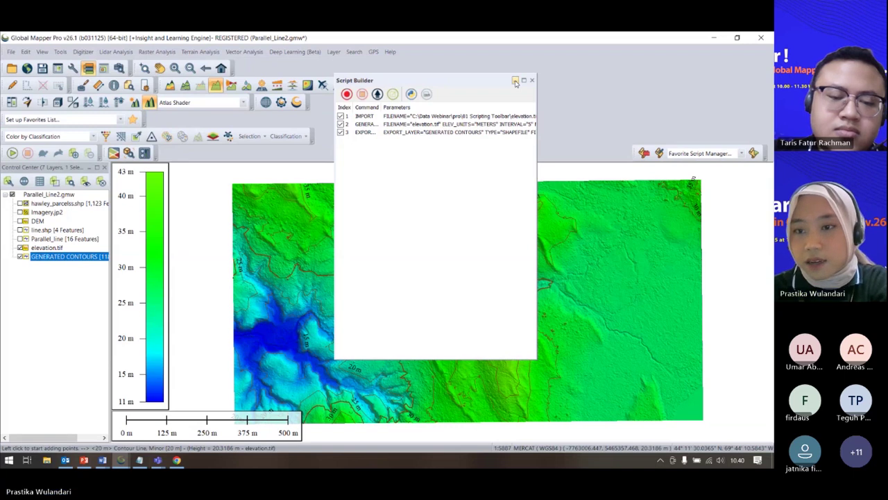
Minimize the Script Builder, then open the script editor and close it without loading a script.
left_click(515, 81)
left_click(661, 153)
left_click(677, 163)
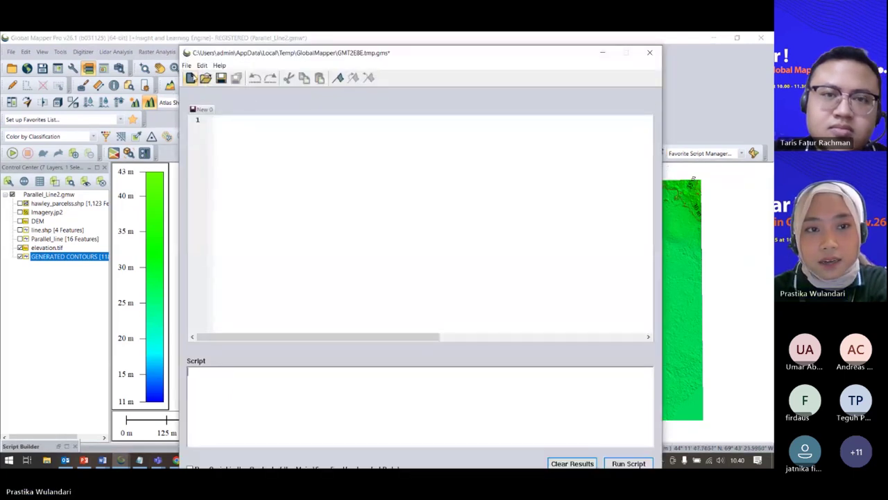
left_click(649, 52)
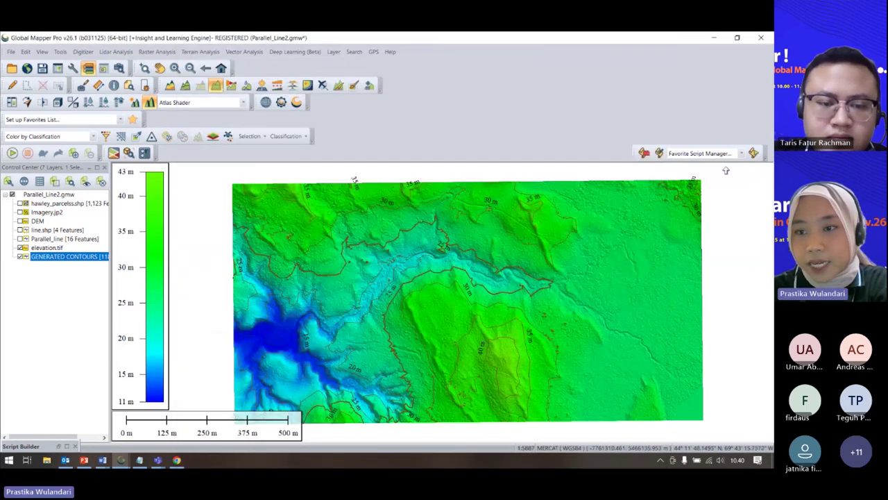
Add script_contour22 from the 01 Scripting Toolbar folder to the favorite scripts.
left_click(741, 153)
left_click(696, 195)
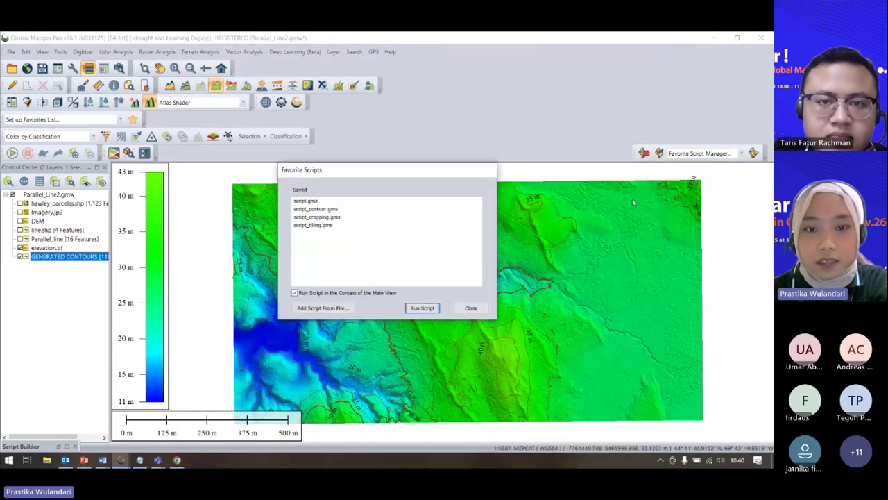
left_click(323, 308)
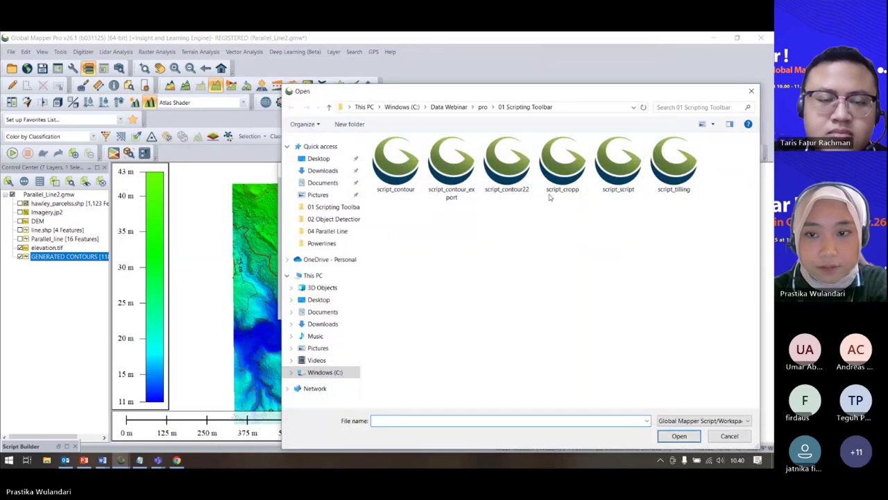
left_click(507, 165)
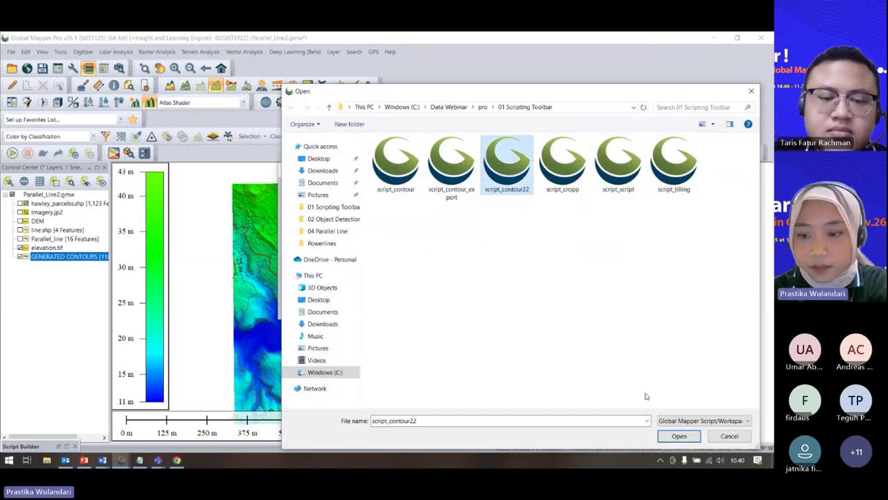
left_click(678, 436)
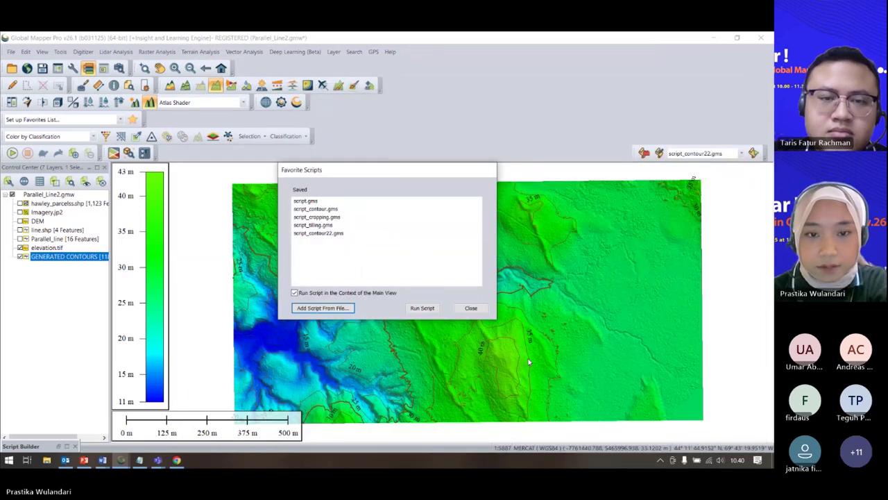
Run the favorite script script_contour22.gms in the context of the main view without saving the workspace.
left_click(331, 234)
left_click(422, 308)
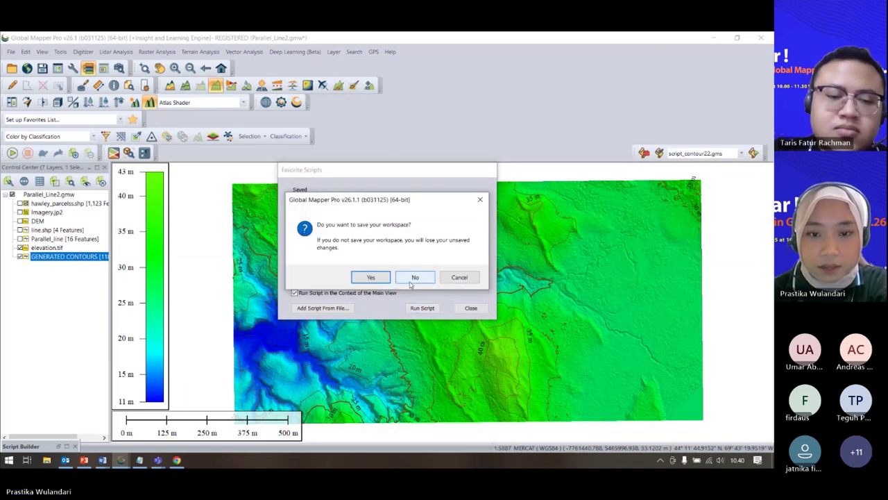
left_click(413, 277)
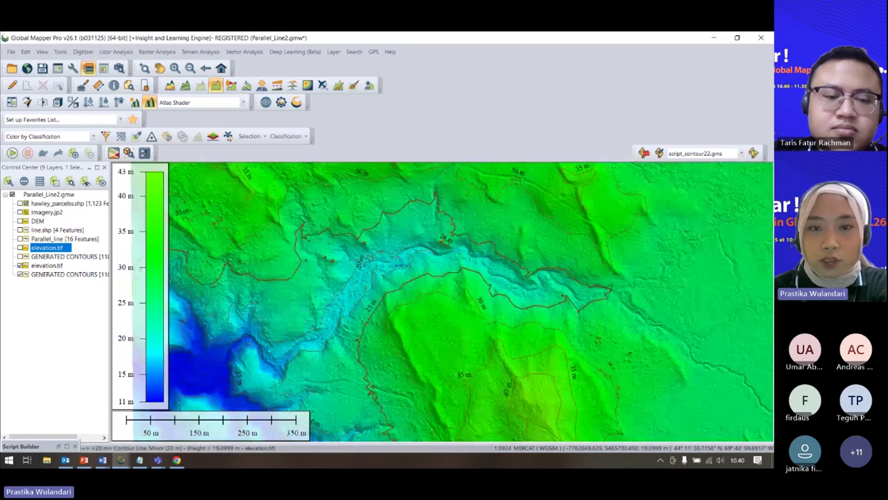
Load the exported contour file kontur_ex2.shp from the 01 Scripting Toolbar folder into the workspace.
left_click(11, 68)
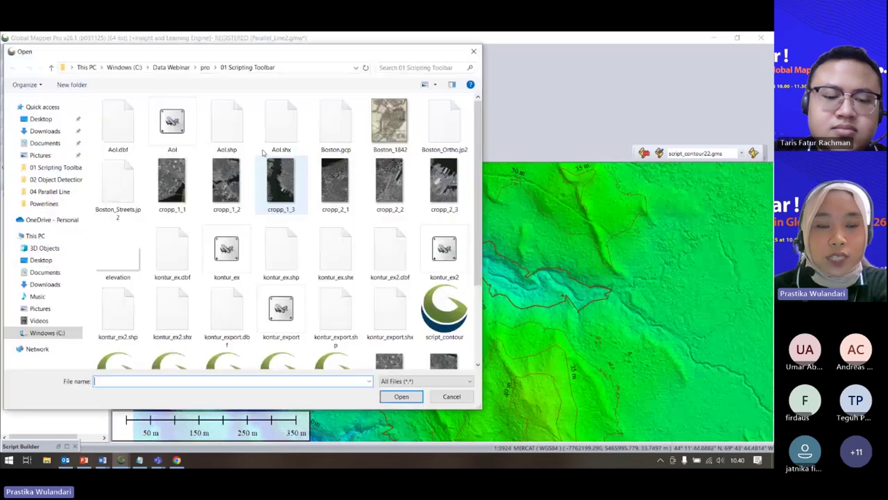
scroll(321, 231, "down", 2)
scroll(321, 231, "up", 2)
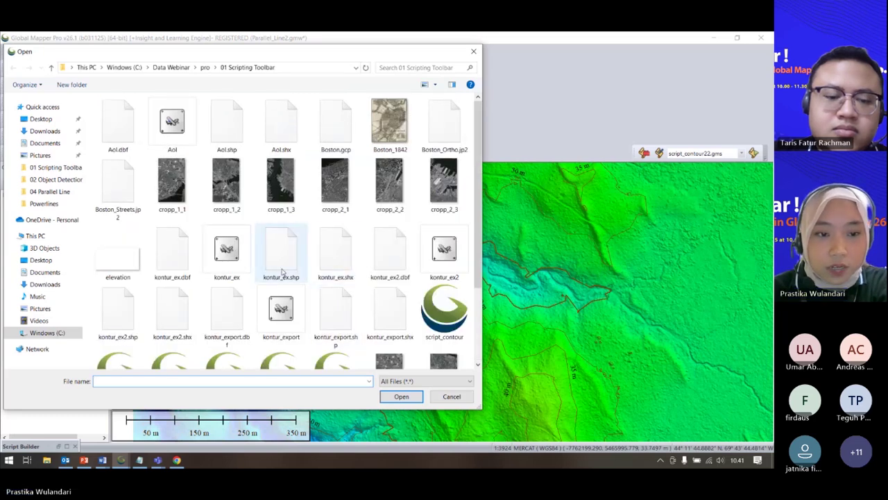
scroll(282, 275, "down", 2)
left_click(127, 216)
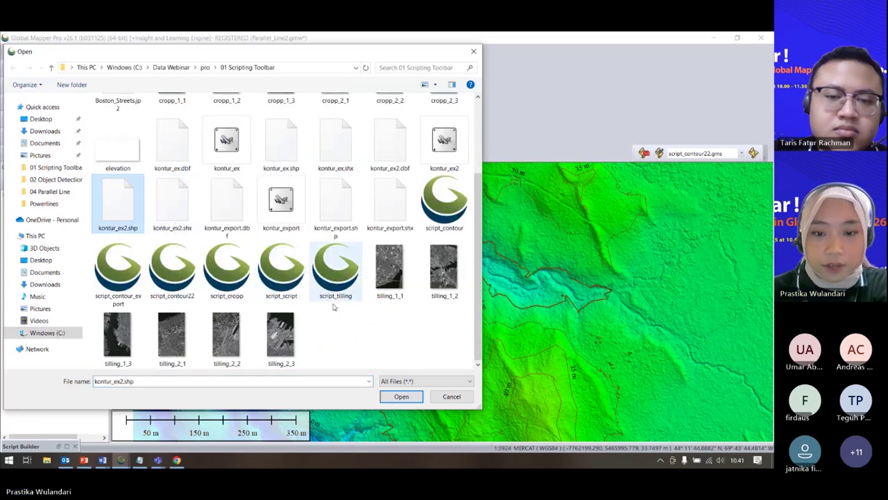
left_click(401, 396)
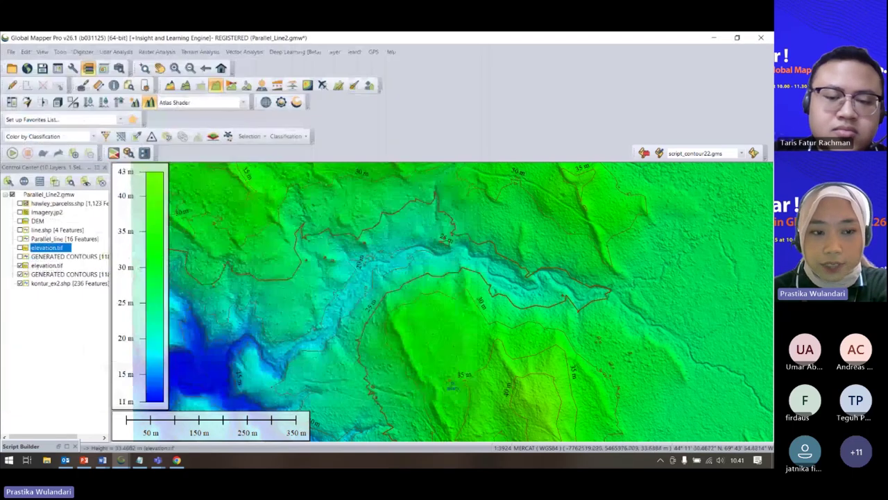
Hide the remaining elevation.tif and GENERATED CONTOURS layers to show only kontur_ex2.shp, and reposition the favorite scripts toolbar.
left_click(21, 266)
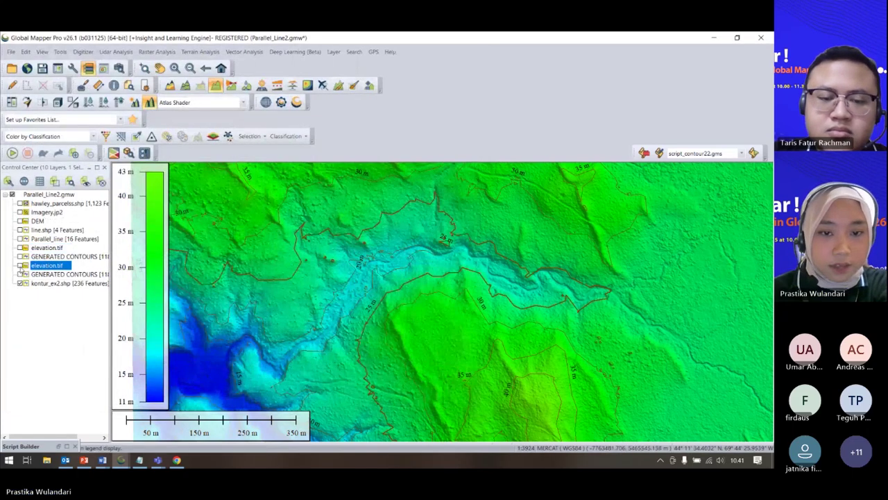
scroll(397, 314, "down", 3)
scroll(397, 314, "up", 4)
scroll(397, 313, "down", 1)
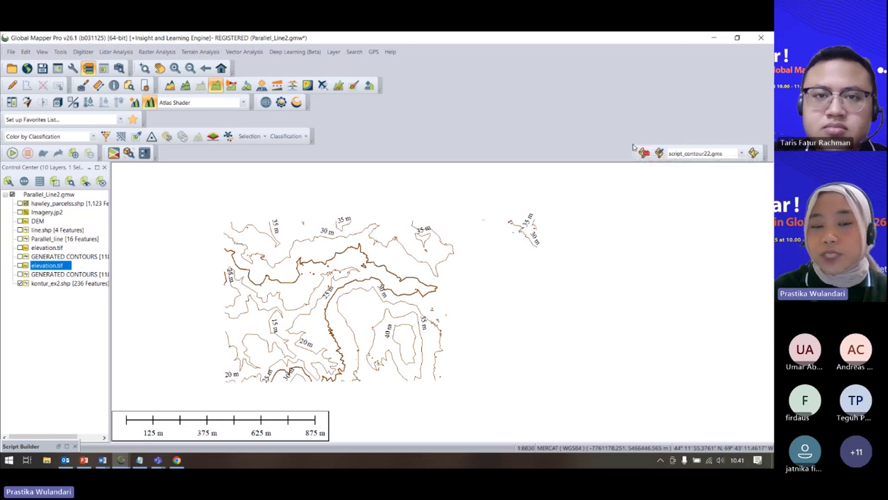
left_click_drag(632, 150, 639, 171)
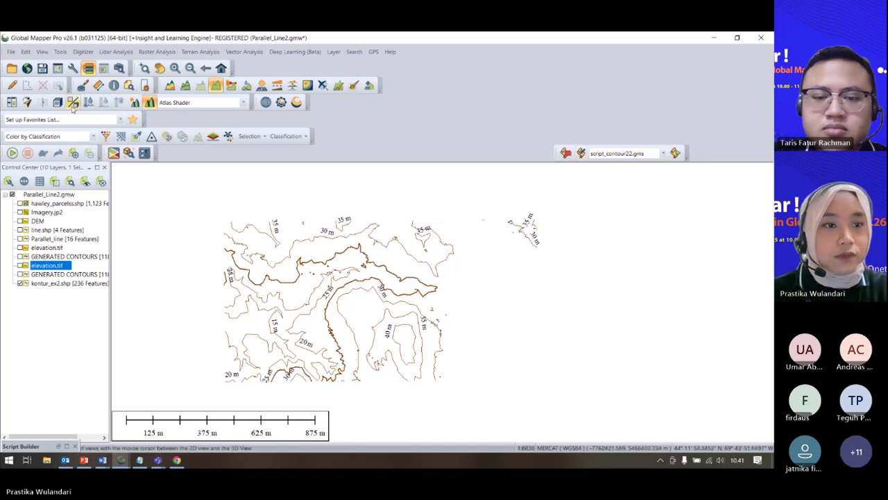
left_click(13, 68)
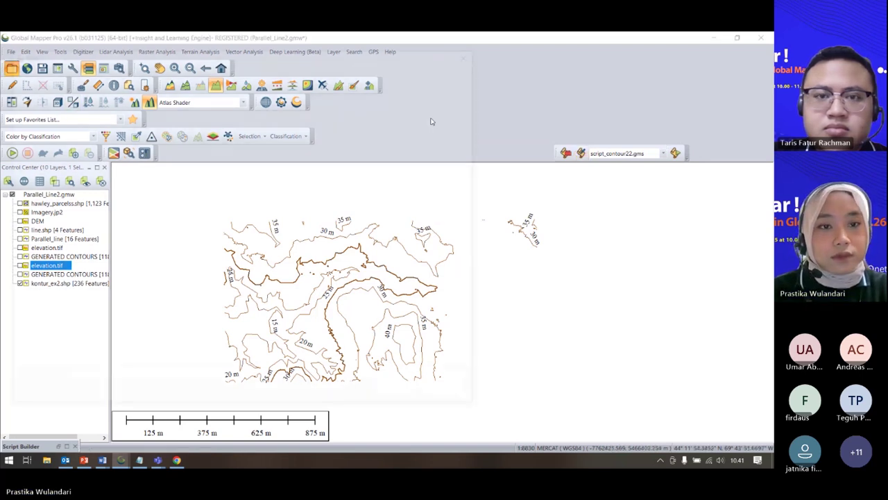
left_click(51, 69)
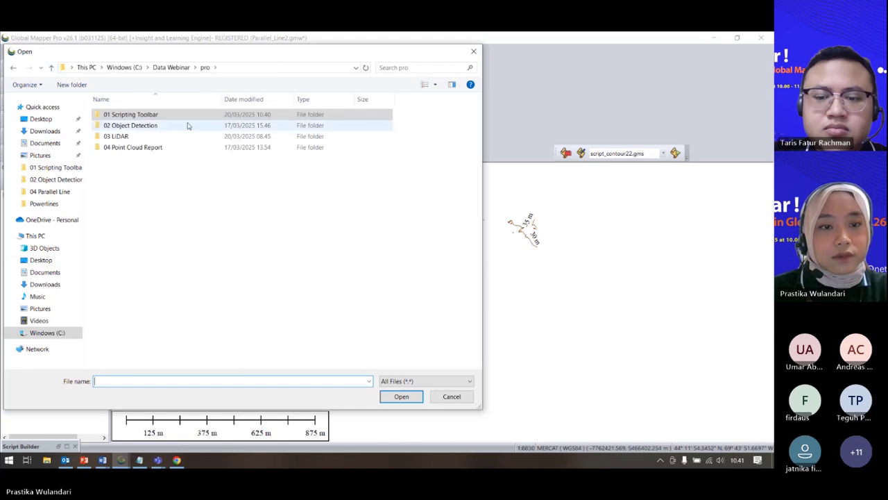
left_click(475, 53)
Switch to the other Global Mapper window containing the School.jp2.tif image and bring the whole image into view.
mouse_move(121, 459)
left_click(278, 423)
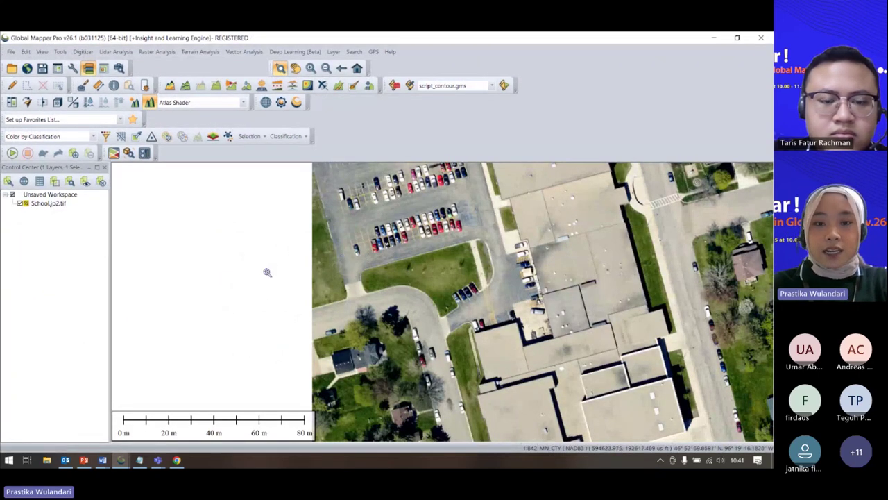
scroll(210, 273, "down", 2)
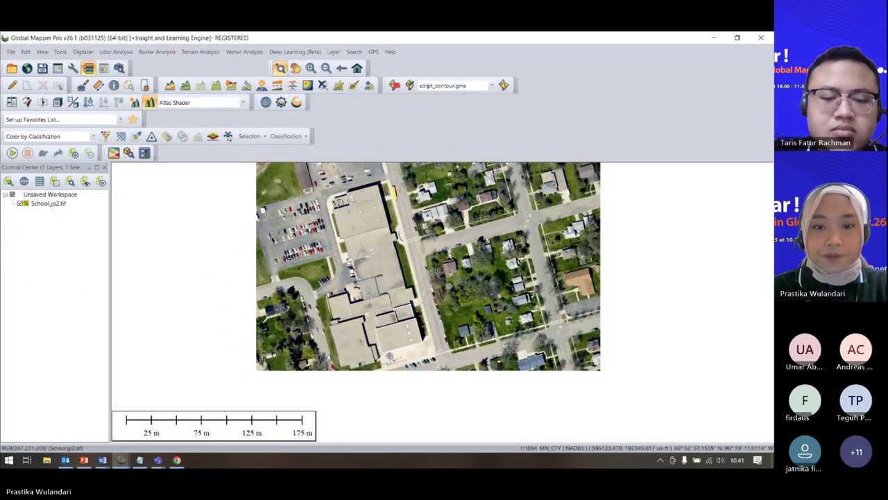
scroll(390, 354, "down", 1)
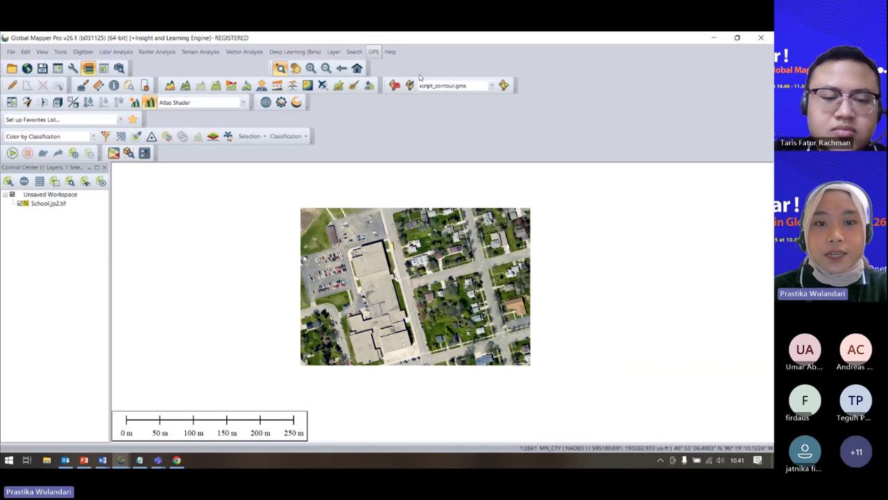
Open the deep learning Object Detection settings and move the dialog off the parking area of the image.
left_click(373, 51)
left_click(295, 51)
left_click(295, 52)
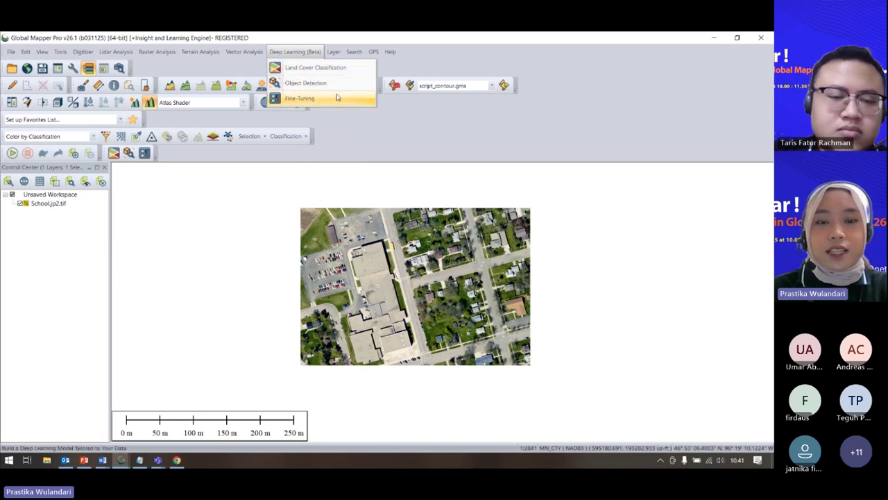
left_click(306, 84)
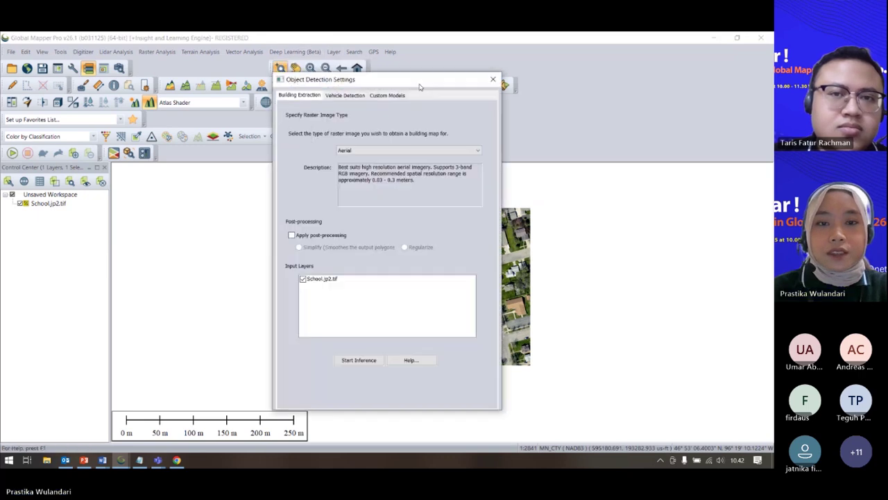
left_click_drag(359, 84, 486, 82)
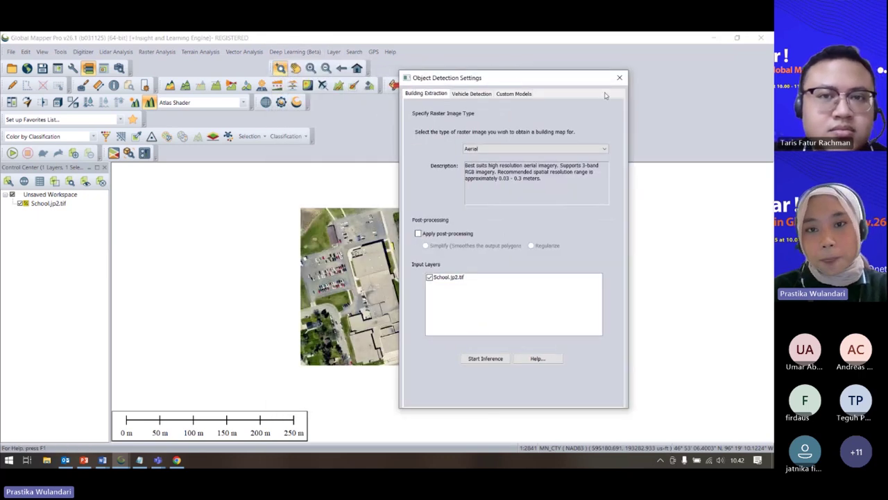
Run Vehicle Detection on School.jp2.tif with the Aerial/Satellite raster type, and close the detection settings.
left_click(470, 95)
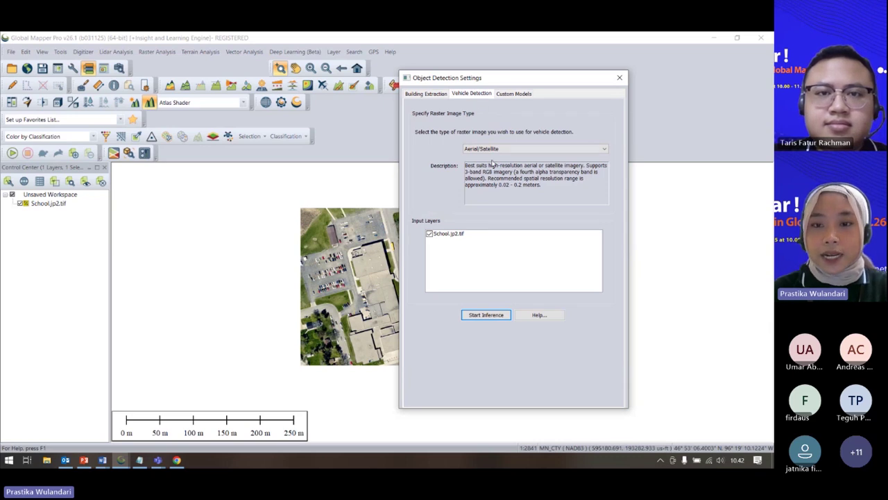
left_click(516, 149)
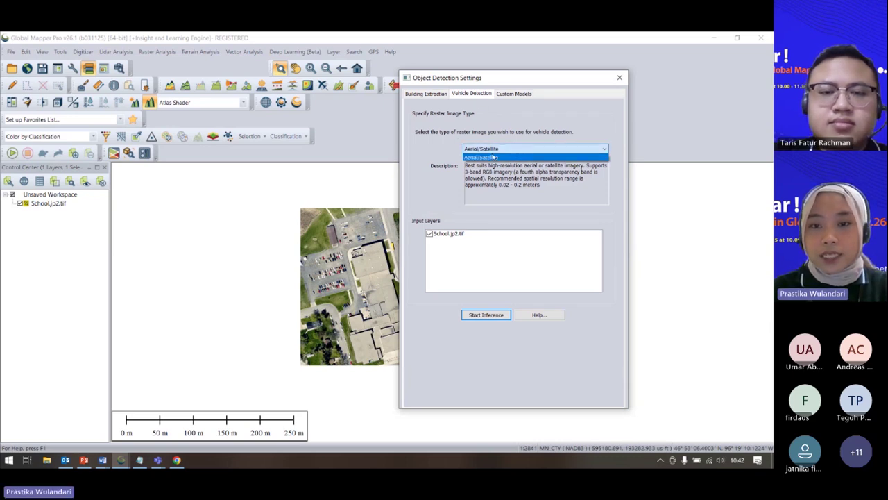
left_click(527, 151)
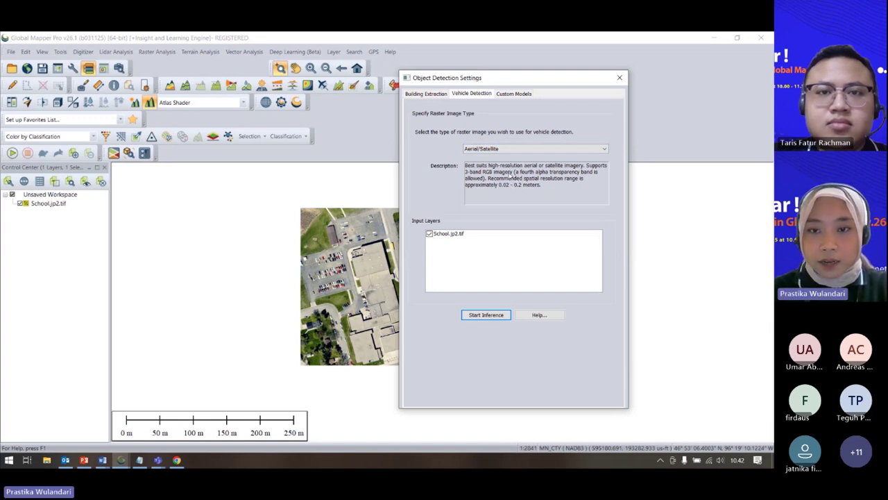
left_click(431, 236)
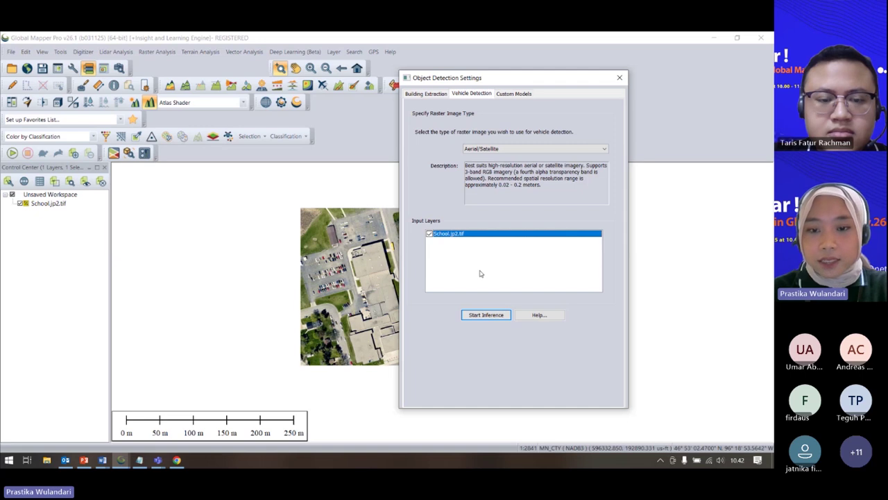
key("Return")
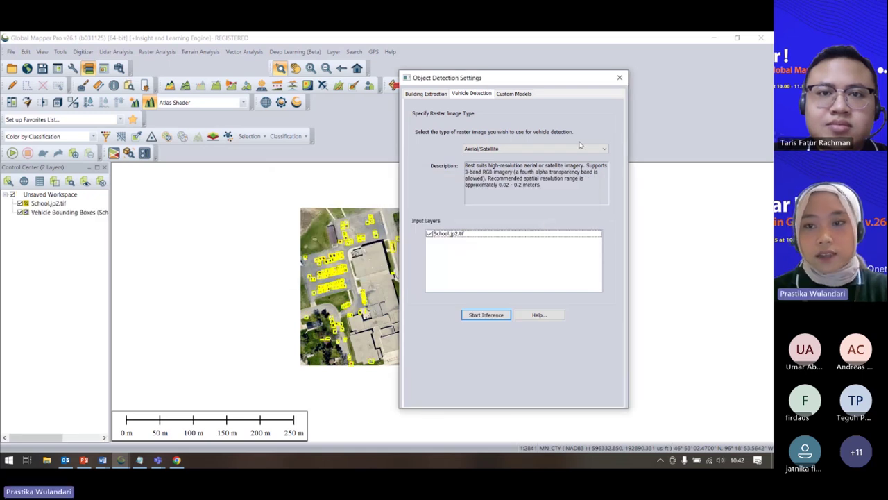
left_click(620, 77)
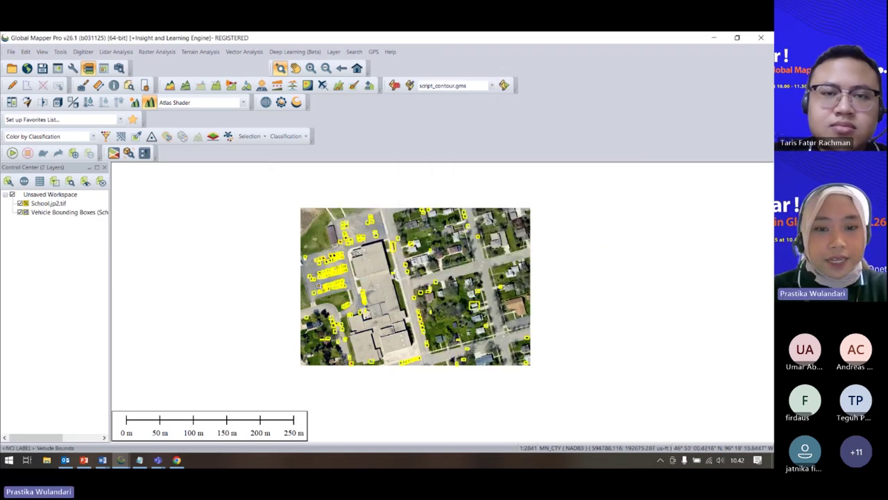
Examine the detected vehicle bounding boxes in the school parking lot, including the box beside the white-roofed object near its corner.
scroll(318, 285, "up", 1)
scroll(319, 278, "up", 1)
scroll(330, 239, "up", 1)
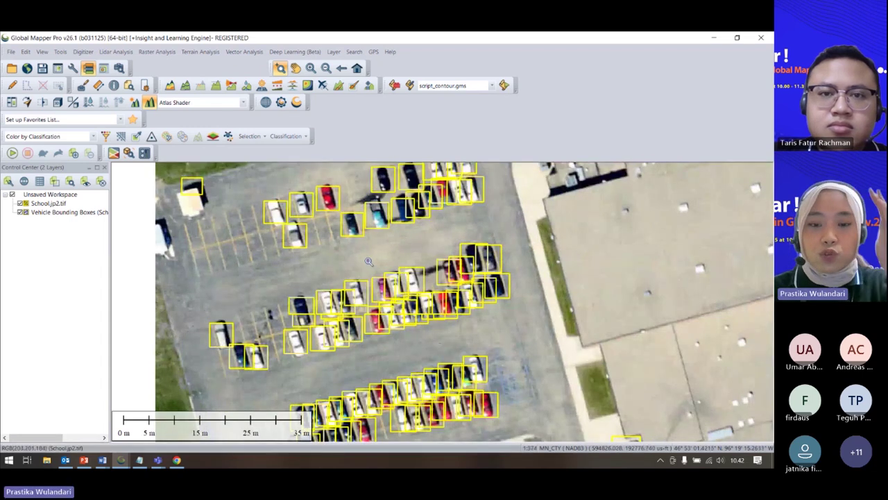
scroll(381, 284, "down", 1)
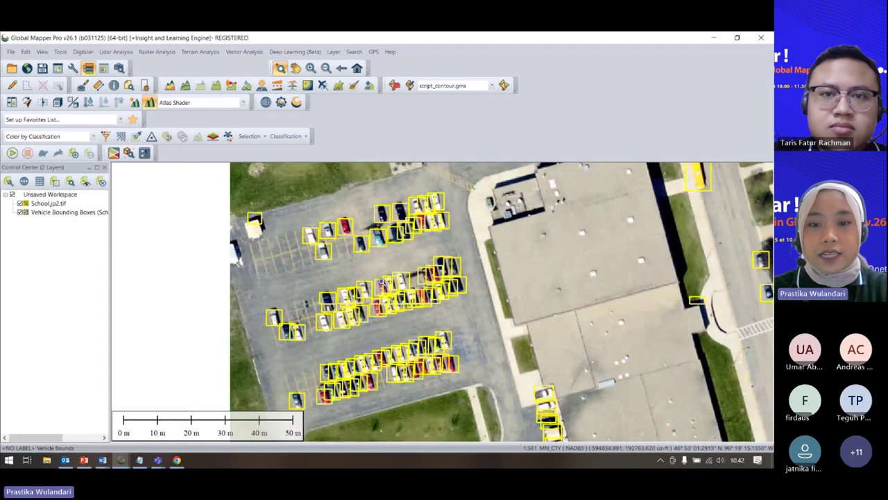
scroll(381, 279, "down", 5)
scroll(361, 257, "up", 5)
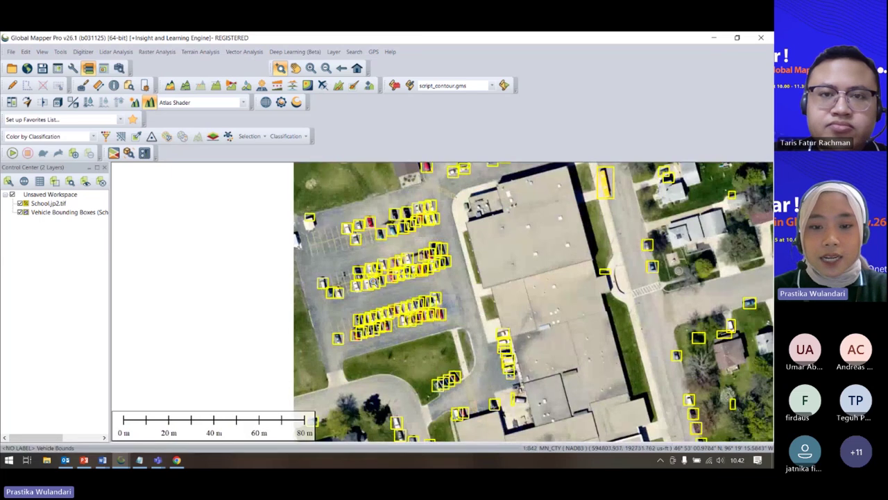
scroll(376, 367, "up", 1)
scroll(319, 276, "down", 2)
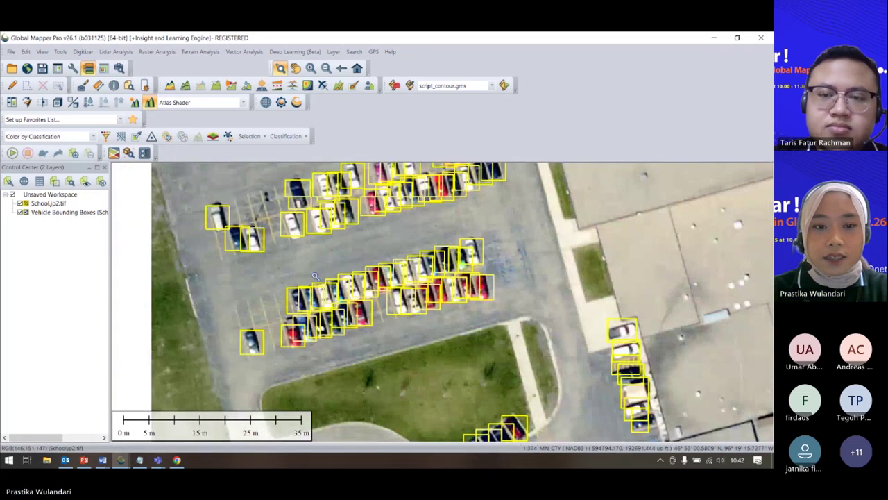
scroll(259, 186, "down", 1)
scroll(261, 185, "up", 3)
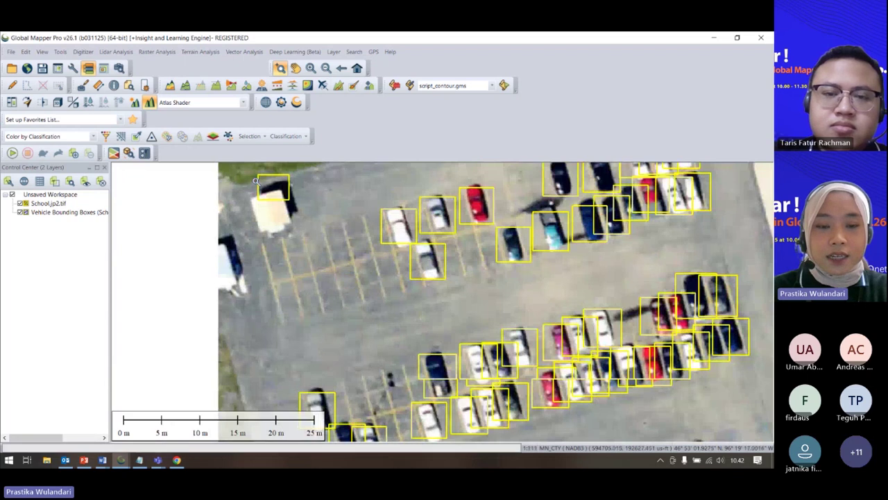
scroll(309, 278, "up", 2)
scroll(300, 252, "down", 2)
scroll(301, 253, "up", 2)
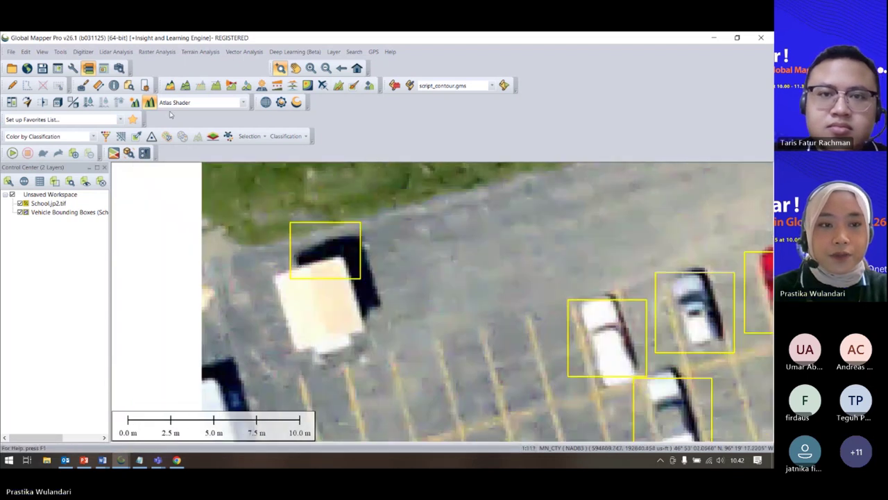
Activate the Digitizer and delete a corner vertex of the vehicle bounding box beside the white-roofed object.
left_click(12, 85)
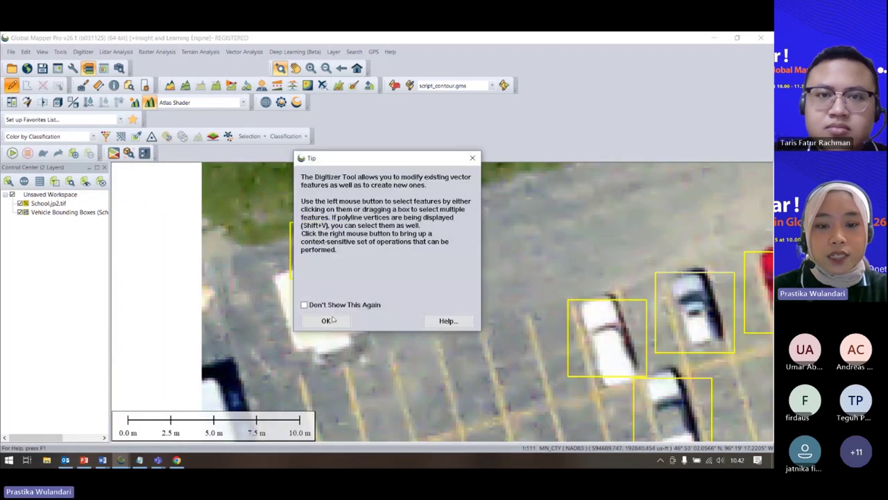
left_click(326, 320)
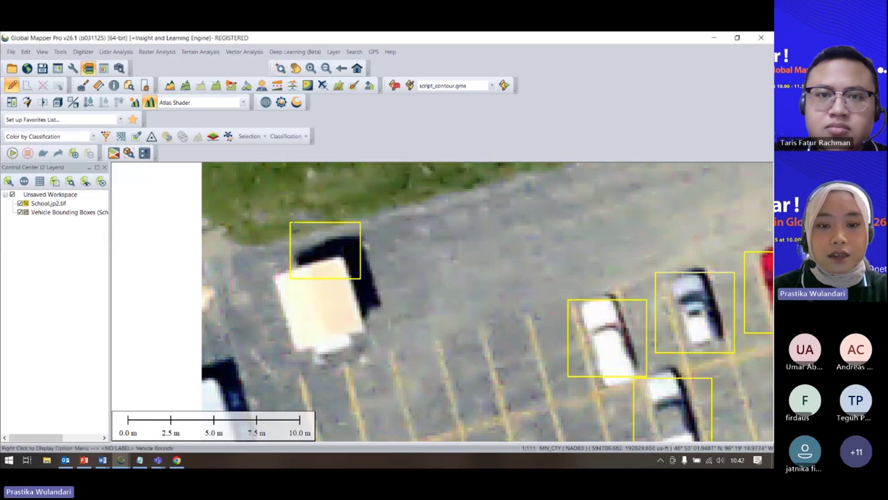
left_click(305, 243)
right_click(297, 240)
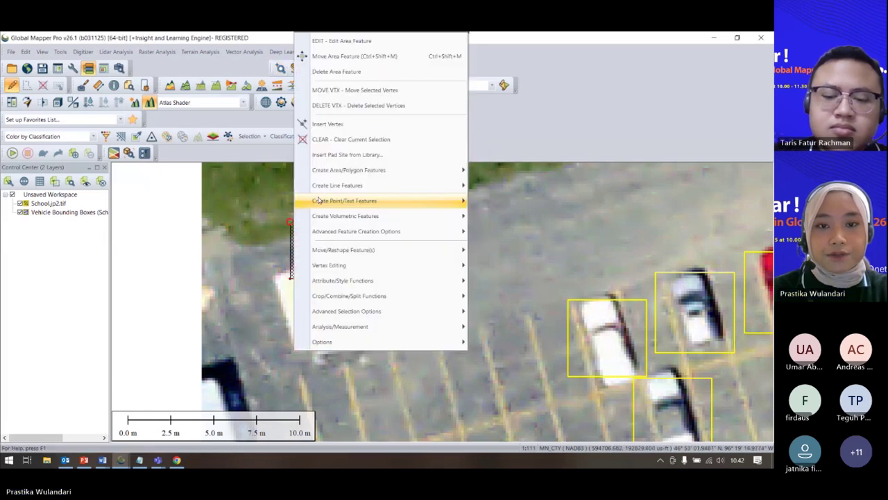
left_click(326, 105)
Delete the whole false vehicle bounding box beside the white-roofed object.
right_click(341, 251)
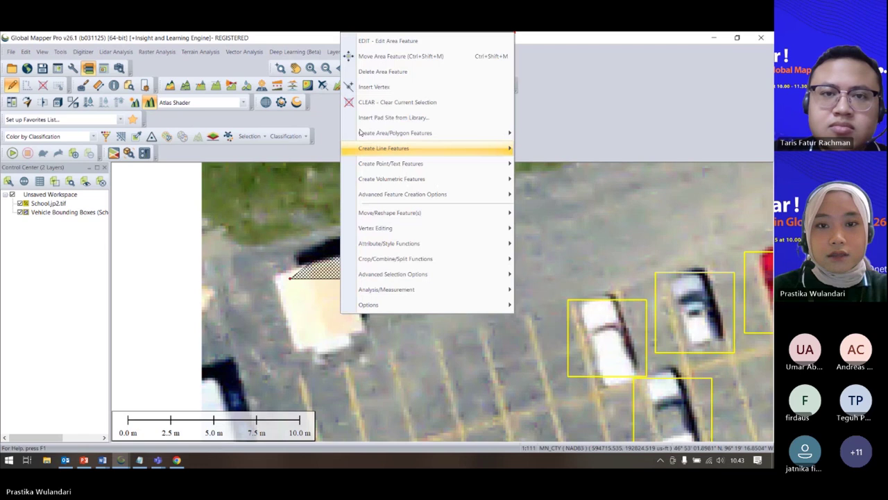
left_click(389, 72)
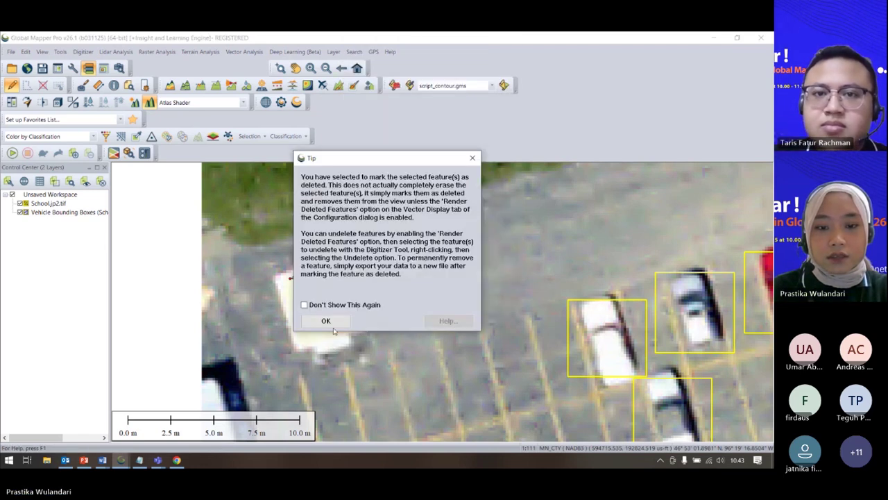
left_click(325, 321)
Examine the vehicle bounding boxes across the rows of parked cars in the school parking lot.
scroll(219, 239, "up", 2)
scroll(219, 239, "down", 3)
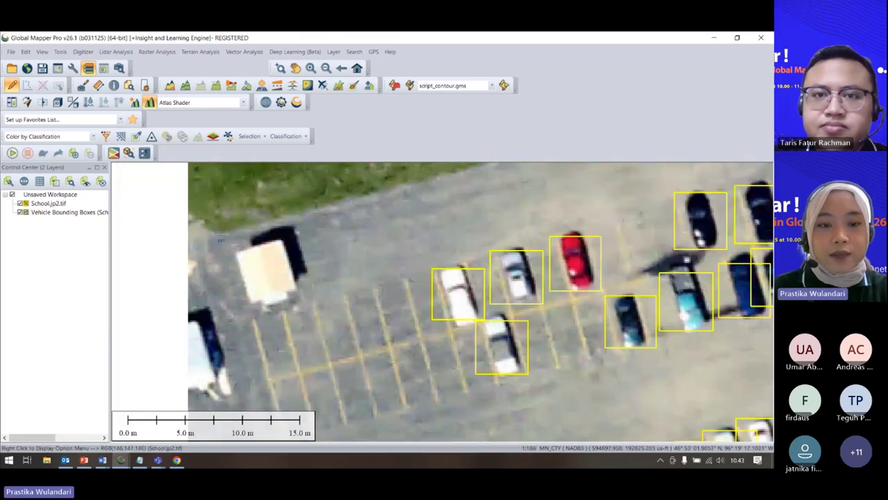
scroll(220, 239, "down", 5)
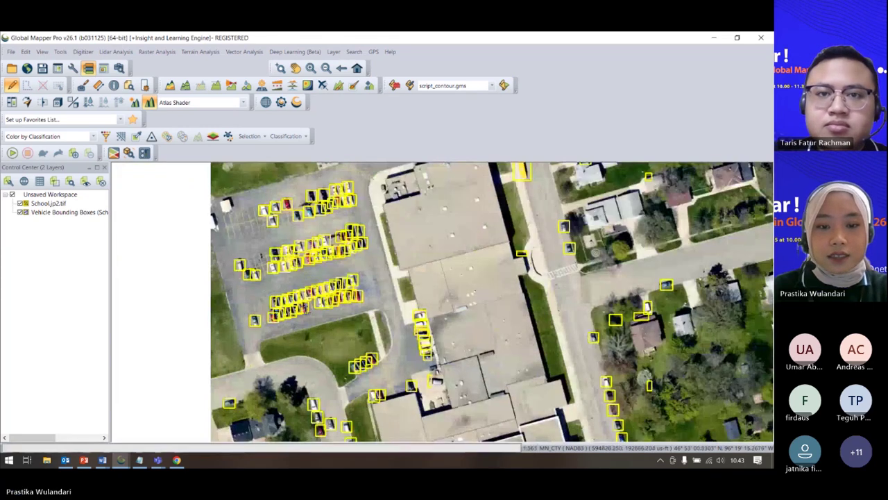
scroll(368, 348, "up", 5)
scroll(368, 348, "down", 2)
scroll(369, 347, "up", 3)
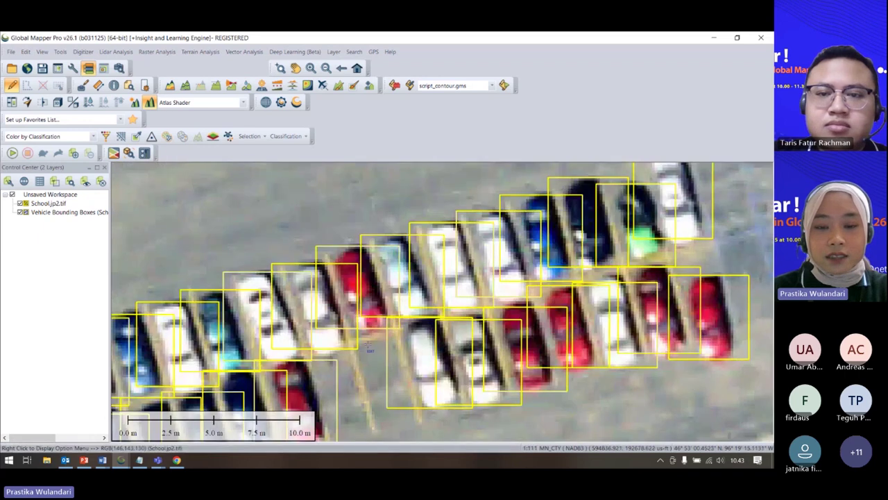
scroll(368, 348, "up", 1)
scroll(369, 348, "down", 2)
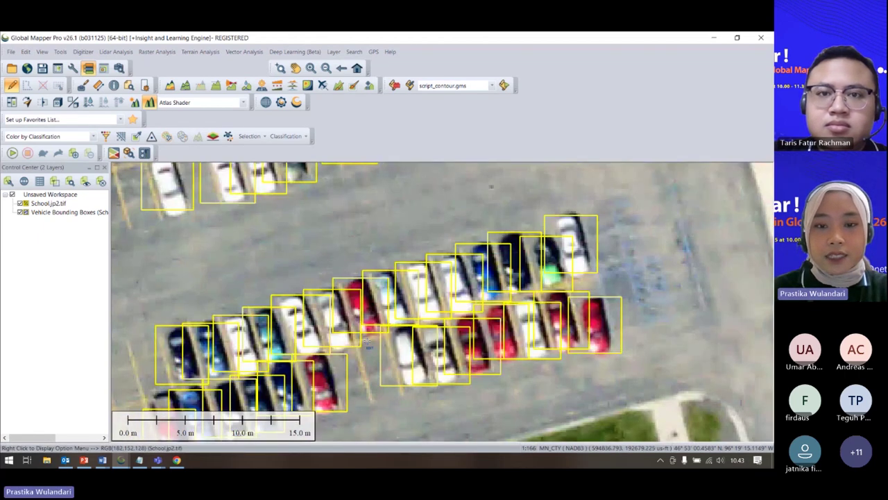
scroll(368, 345, "down", 5)
scroll(367, 345, "up", 6)
scroll(368, 345, "down", 2)
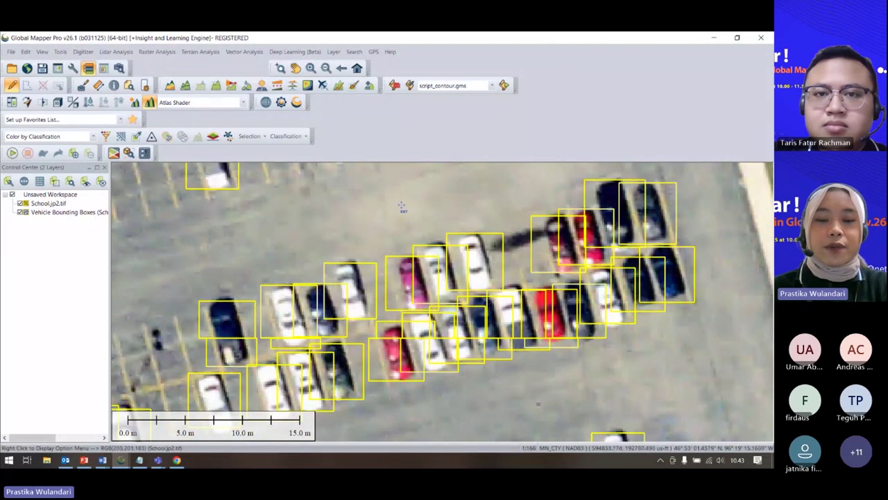
scroll(300, 279, "down", 3)
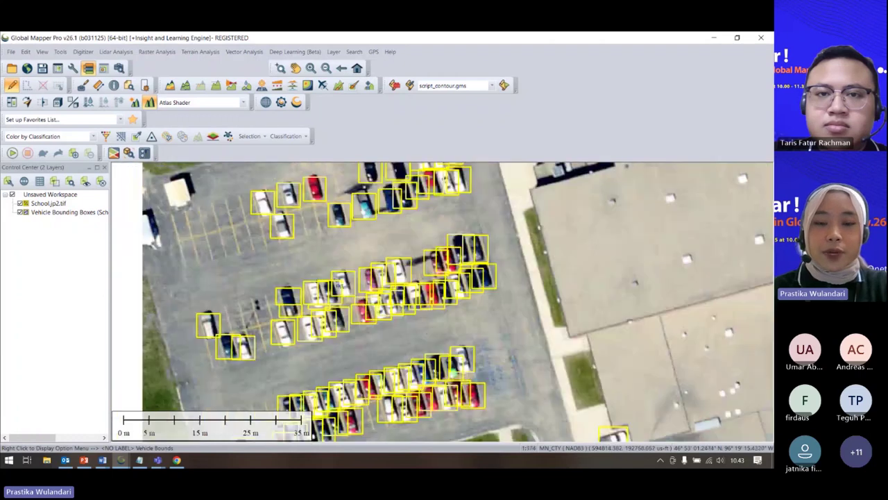
scroll(310, 280, "down", 1)
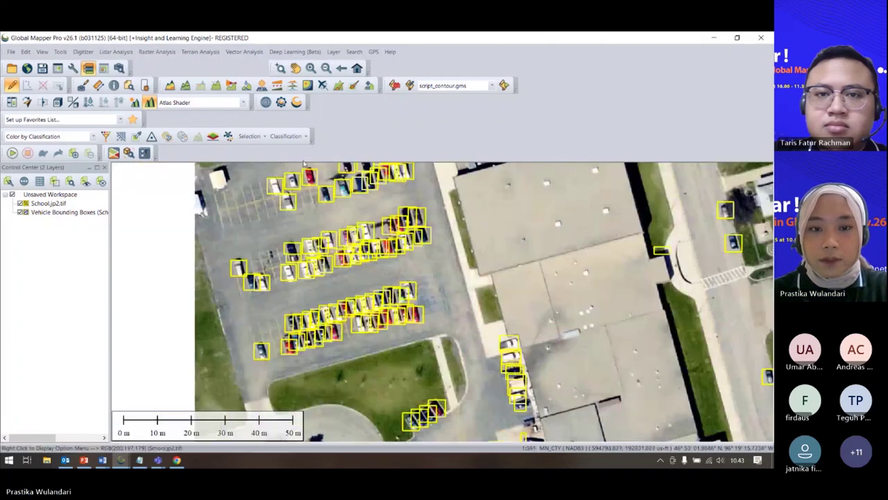
Delete the false vehicle bounding box lying among the trees beside the street with the parked cars.
scroll(361, 196, "down", 4)
scroll(361, 196, "up", 6)
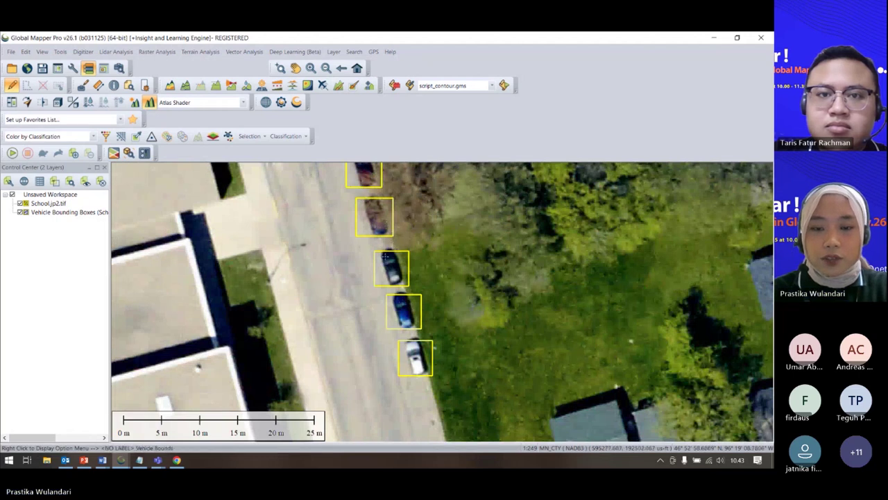
scroll(384, 257, "up", 1)
scroll(384, 256, "down", 3)
scroll(402, 246, "up", 4)
scroll(420, 236, "down", 2)
scroll(420, 236, "down", 2)
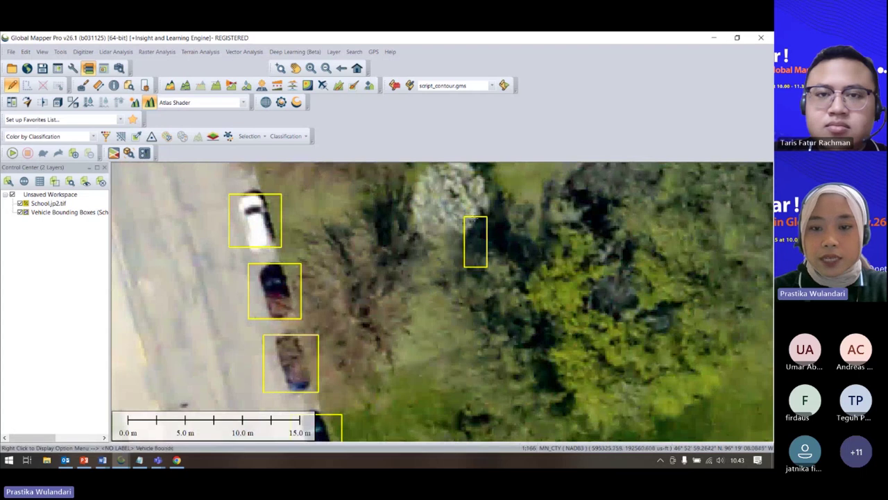
left_click(485, 250)
right_click(485, 249)
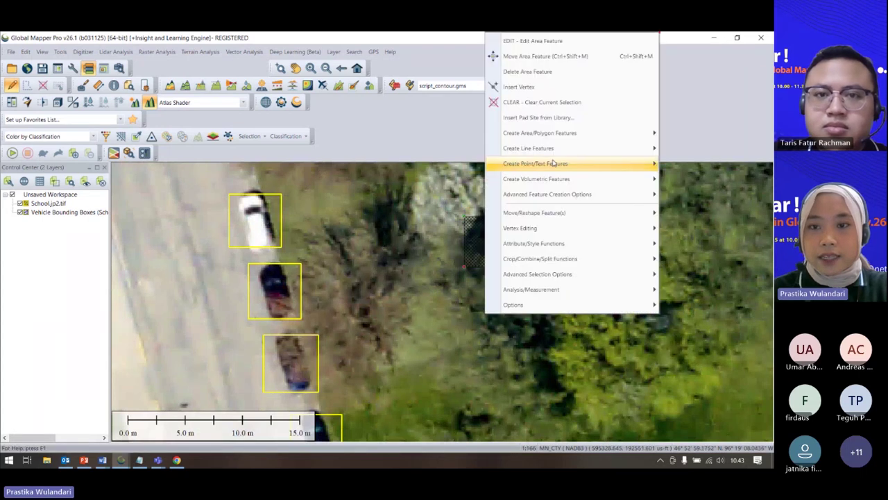
left_click(613, 75)
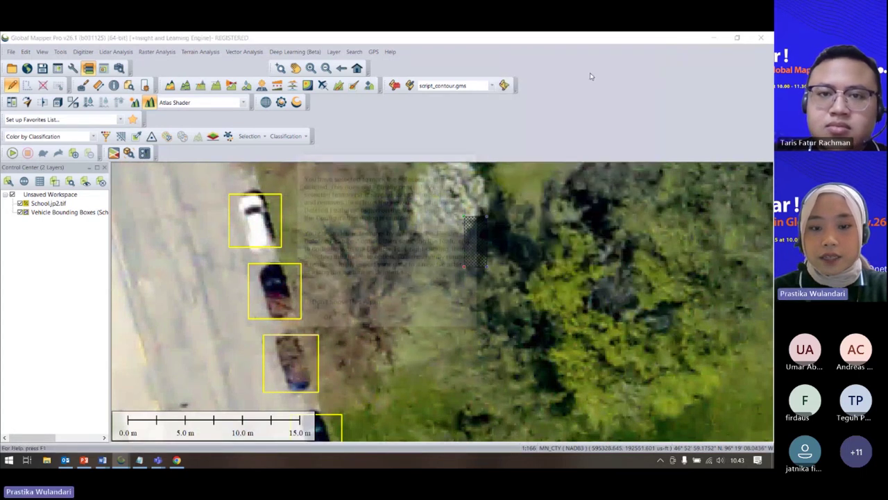
left_click(326, 320)
Examine the bounding boxes on the angled row of cars beside the crosswalk and around the school building.
scroll(342, 248, "down", 5)
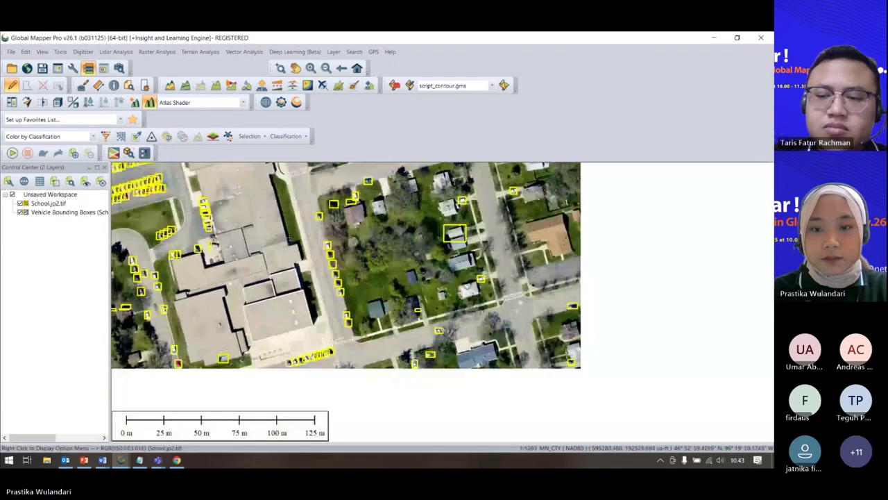
scroll(410, 270, "up", 5)
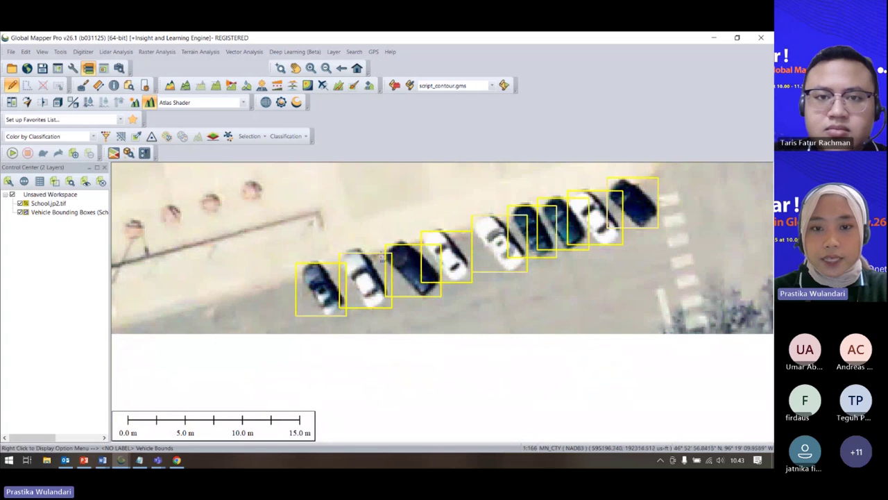
scroll(446, 254, "up", 1)
scroll(451, 258, "down", 2)
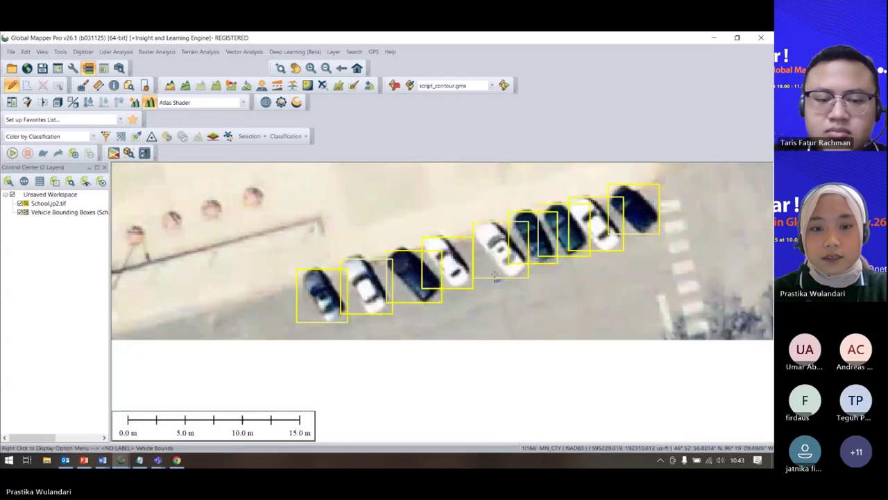
scroll(459, 267, "up", 3)
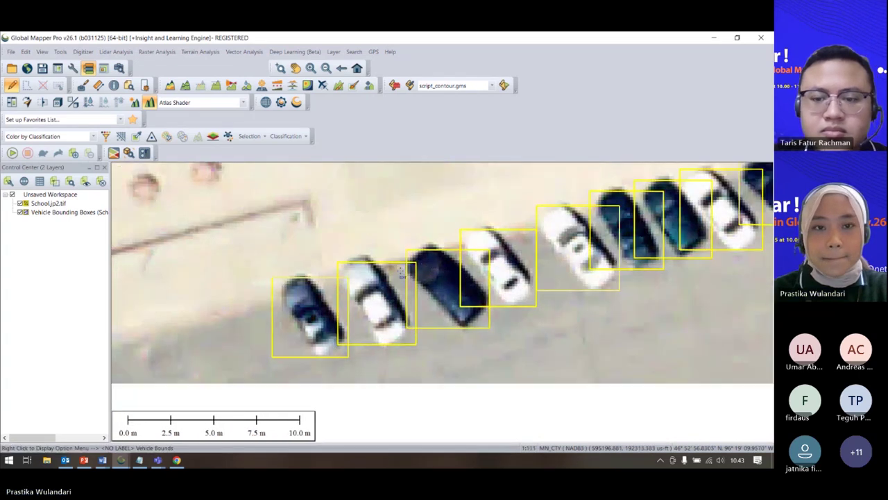
scroll(424, 330, "down", 2)
scroll(423, 335, "down", 6)
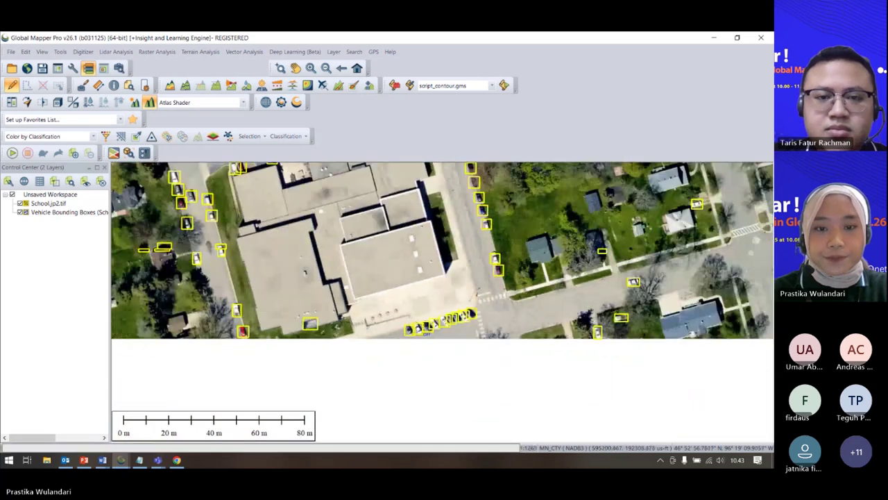
scroll(324, 273, "up", 2)
scroll(322, 274, "up", 1)
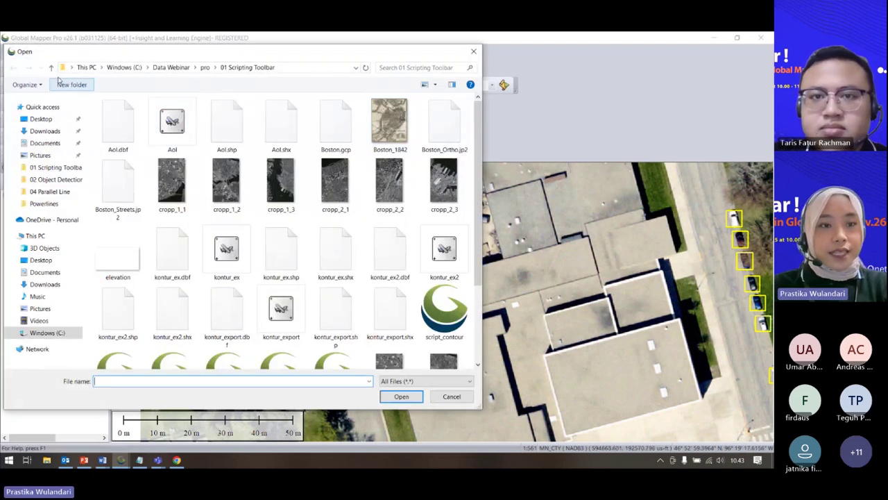
Close the file browser without loading anything, and display the lidar Manual Classification tools clear of the toolbars for review.
left_click(52, 69)
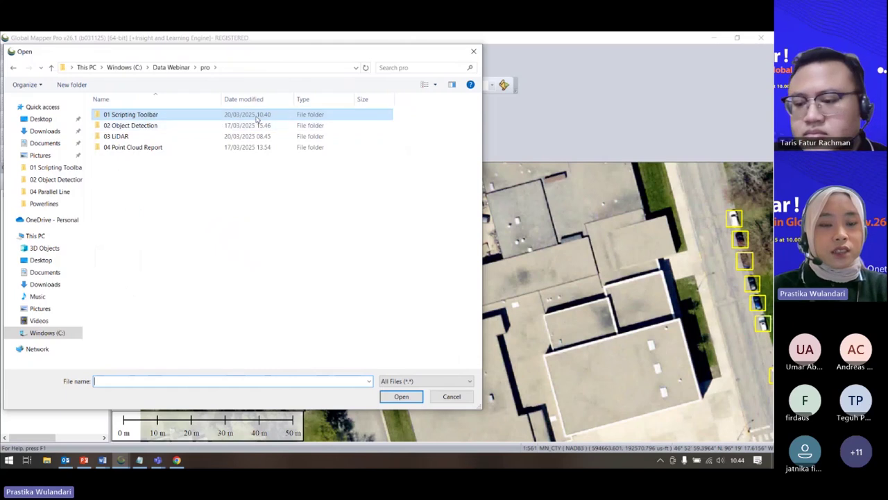
left_click(474, 51)
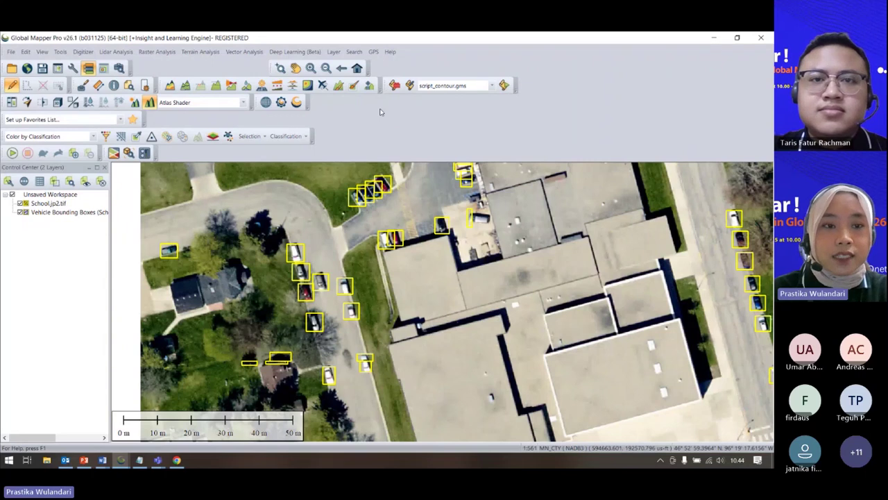
left_click(306, 136)
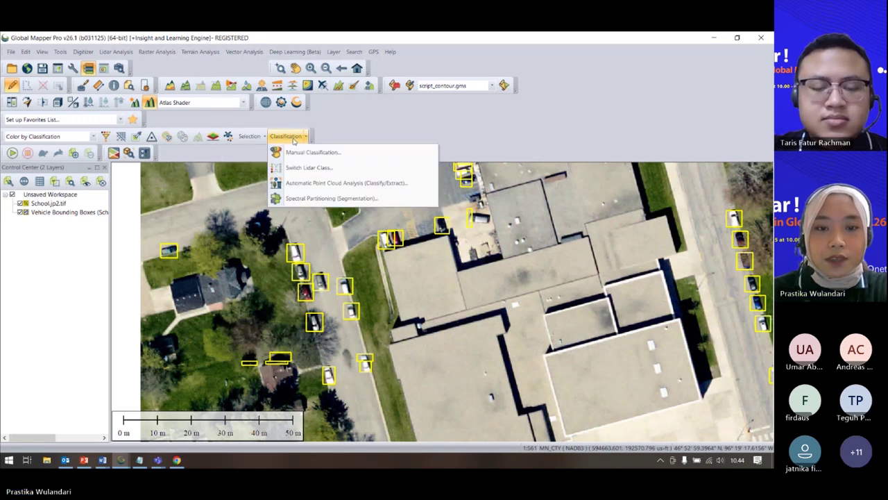
left_click(295, 150)
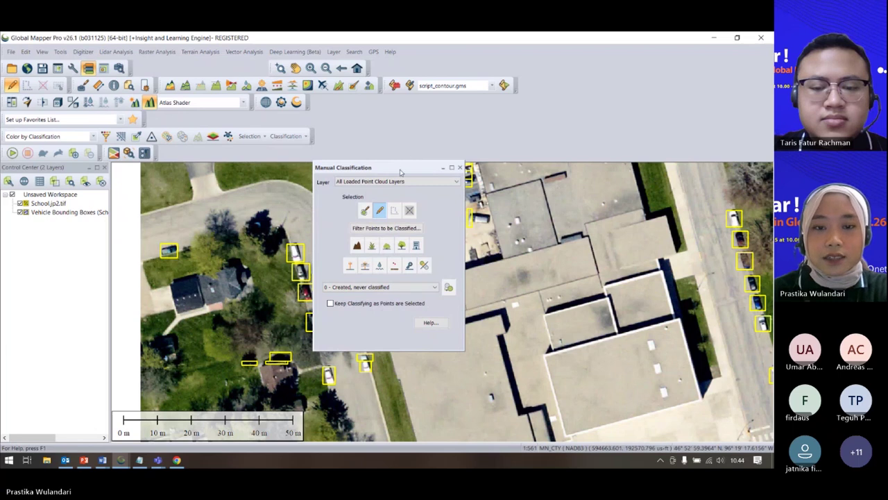
left_click_drag(401, 171, 532, 119)
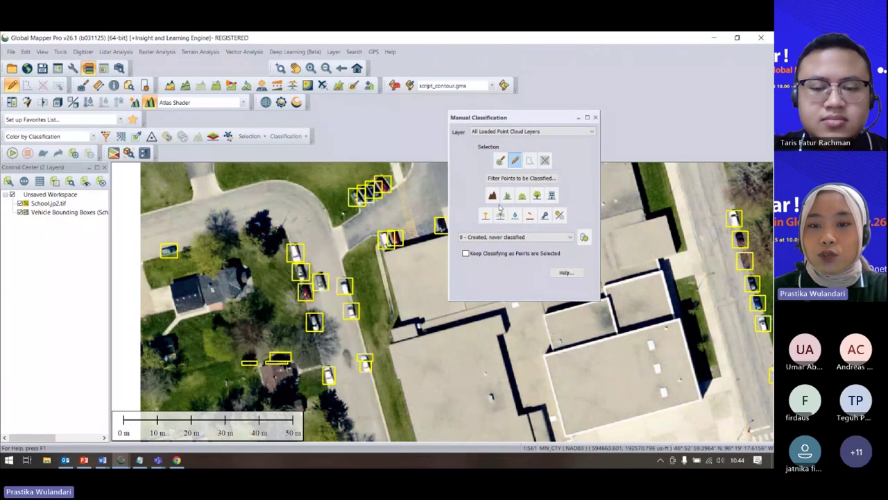
left_click_drag(507, 123, 345, 146)
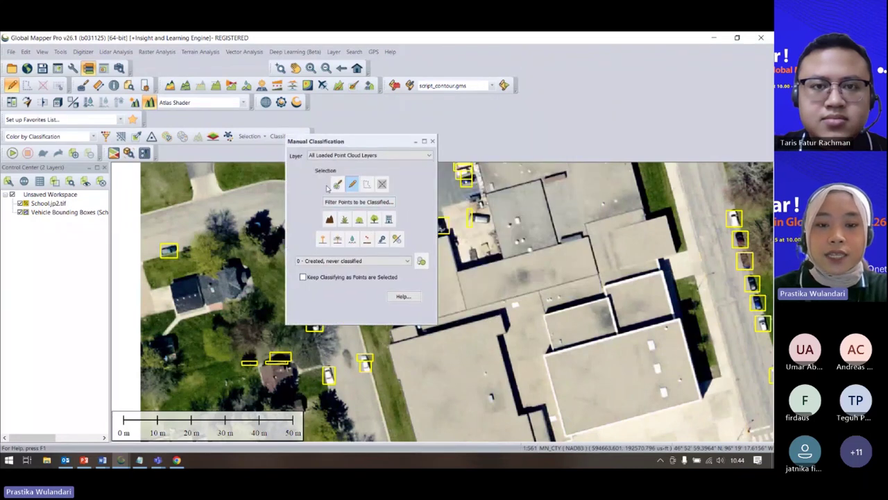
left_click_drag(330, 144, 661, 179)
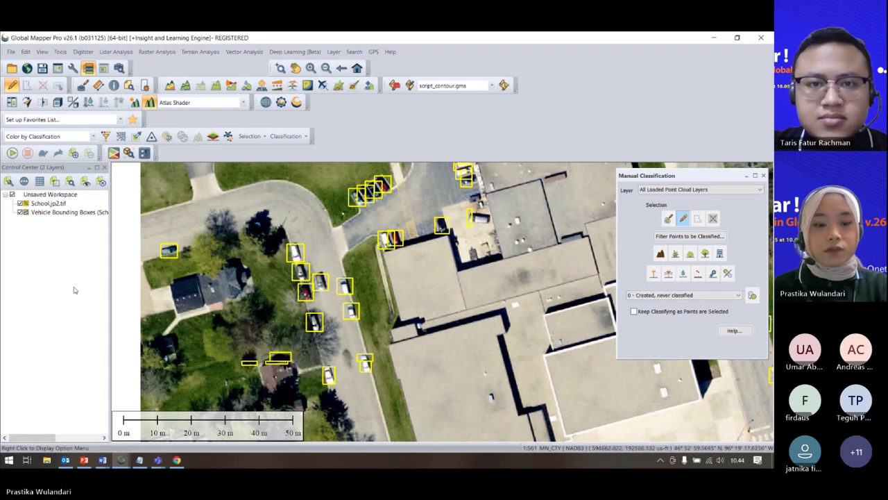
Start a new Global Mapper 26.1 window with an empty workspace.
right_click(122, 460)
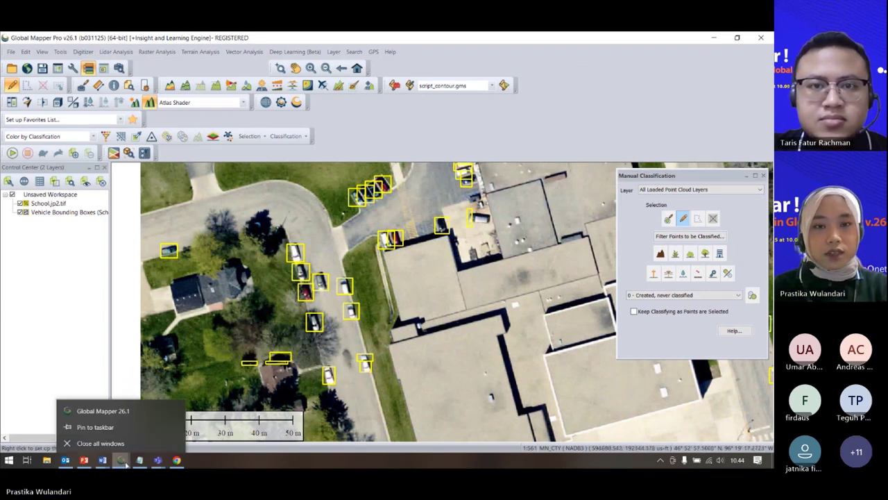
left_click(103, 408)
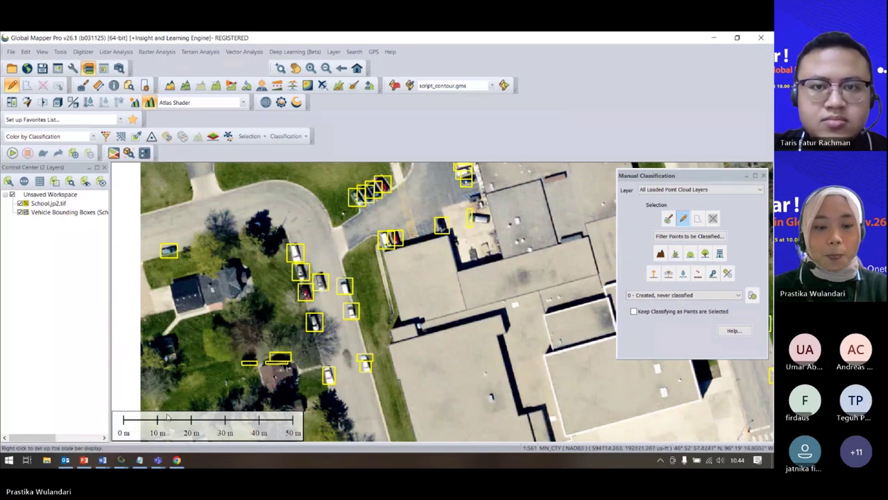
mouse_move(122, 457)
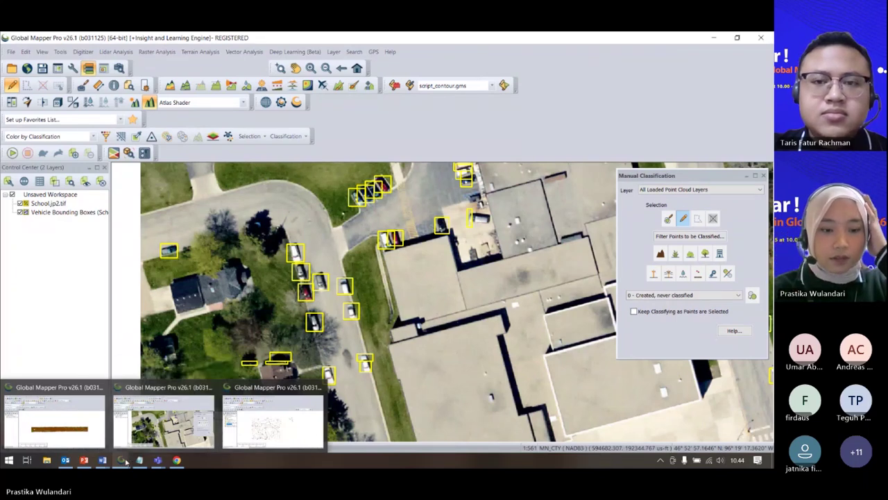
right_click(124, 461)
left_click(146, 406)
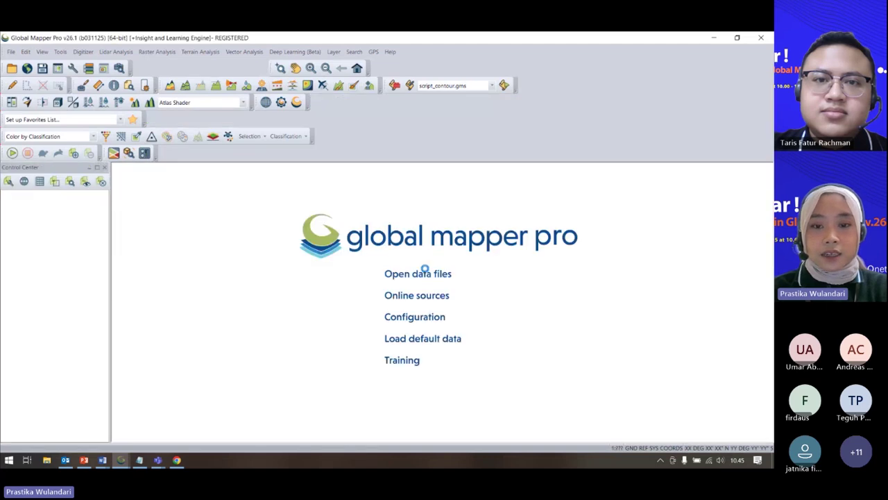
Open the Power_Line.laz point cloud from the Powerlines folder inside 03 LiDAR.
left_click(414, 274)
left_click(51, 67)
double_click(135, 135)
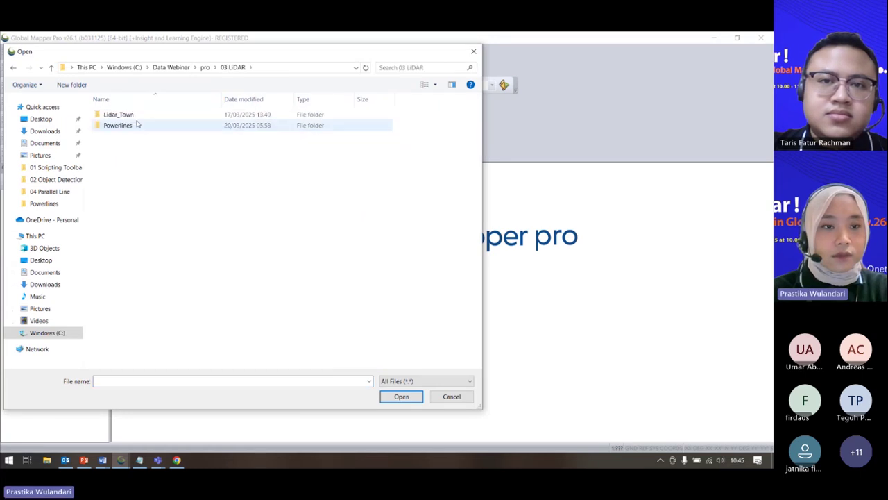
double_click(118, 114)
left_click(51, 67)
double_click(127, 125)
left_click(135, 114)
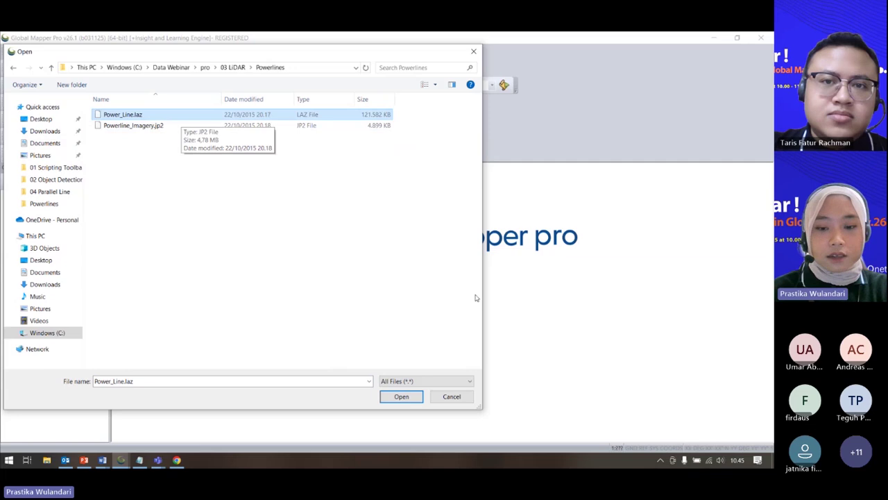
left_click(402, 396)
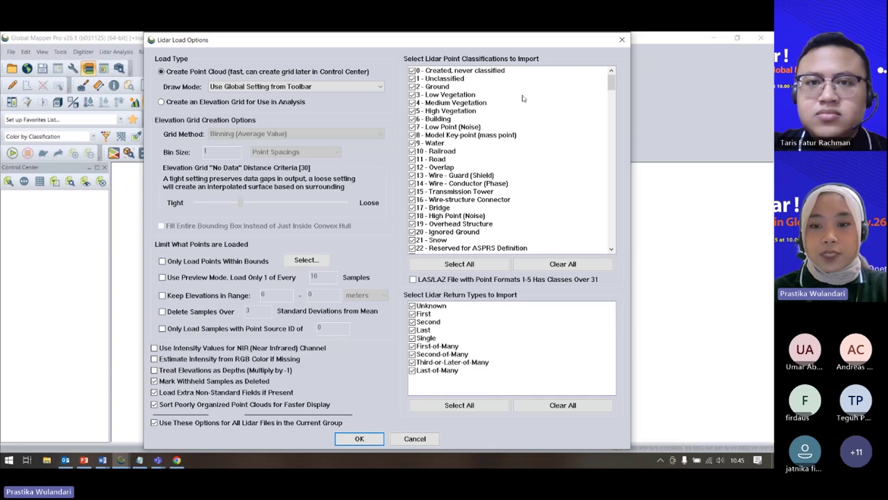
Review the classifications offered for import and load the file as a point cloud with all classifications and return types included.
scroll(442, 143, "down", 2)
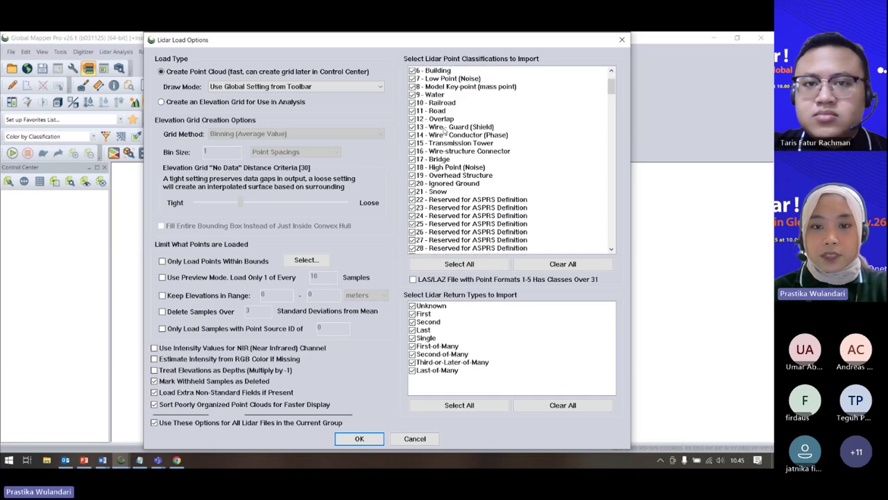
scroll(442, 143, "up", 2)
left_click(359, 438)
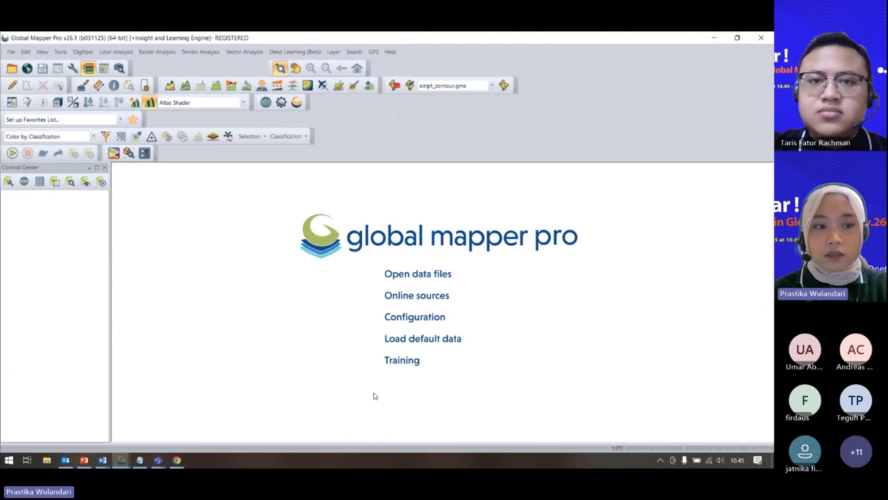
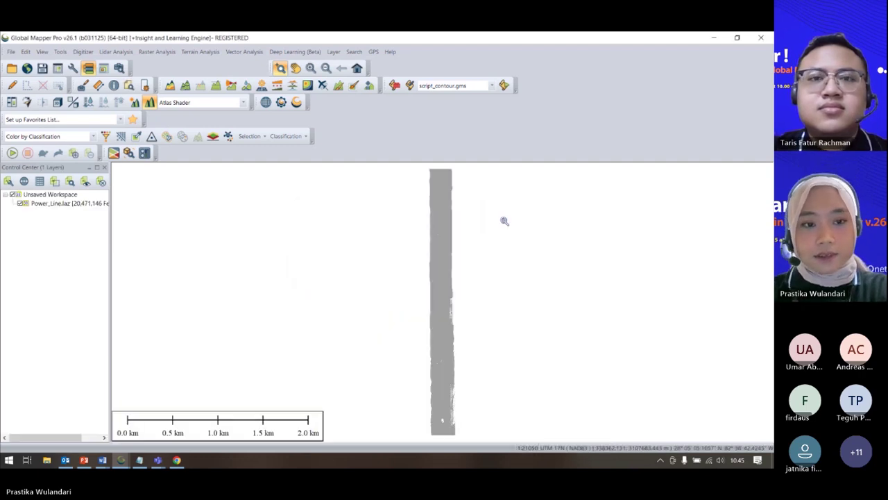
Keep the lidar display on Color by Classification and open Automatic Point Cloud Analysis, placing its window beside the point cloud.
left_click(93, 136)
left_click(86, 170)
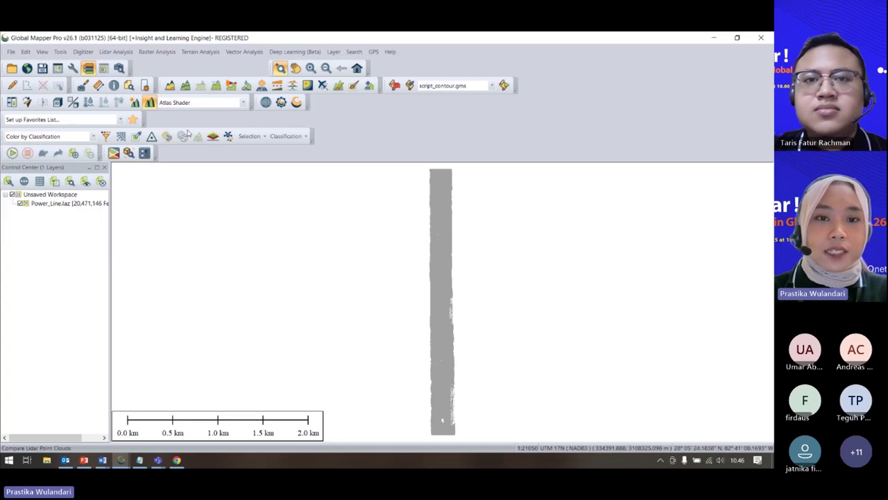
left_click(285, 137)
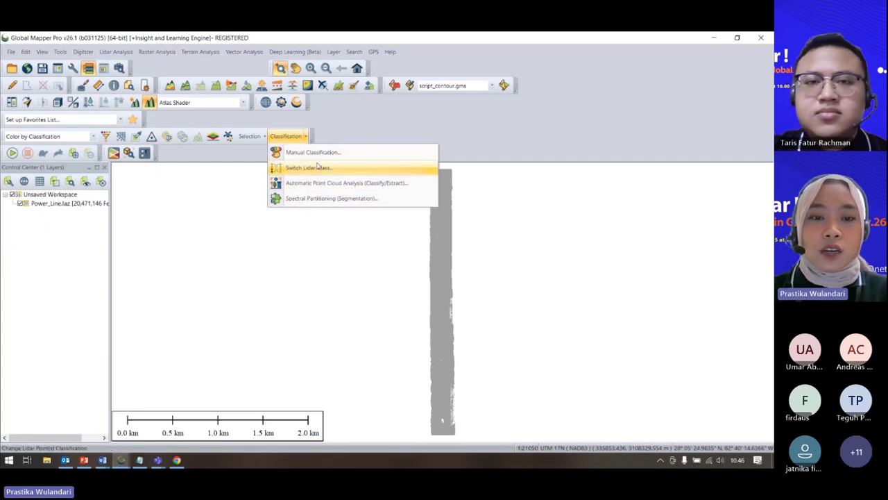
left_click(354, 184)
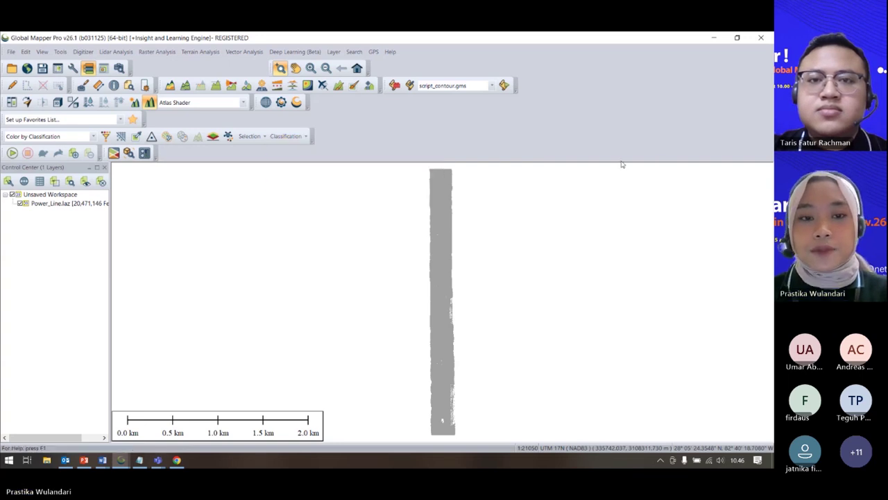
left_click_drag(627, 176, 613, 123)
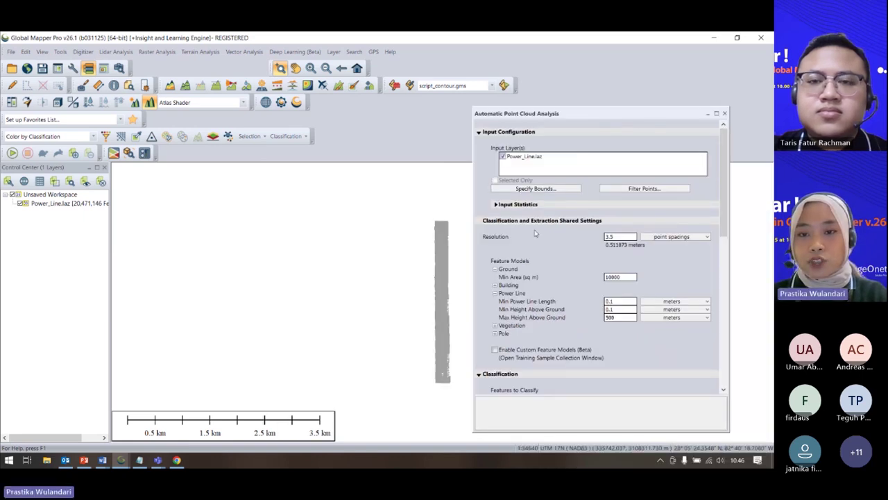
Review the shared classification settings and expand the Vegetation feature model to show its tree spread and height parameters.
scroll(551, 258, "down", 1)
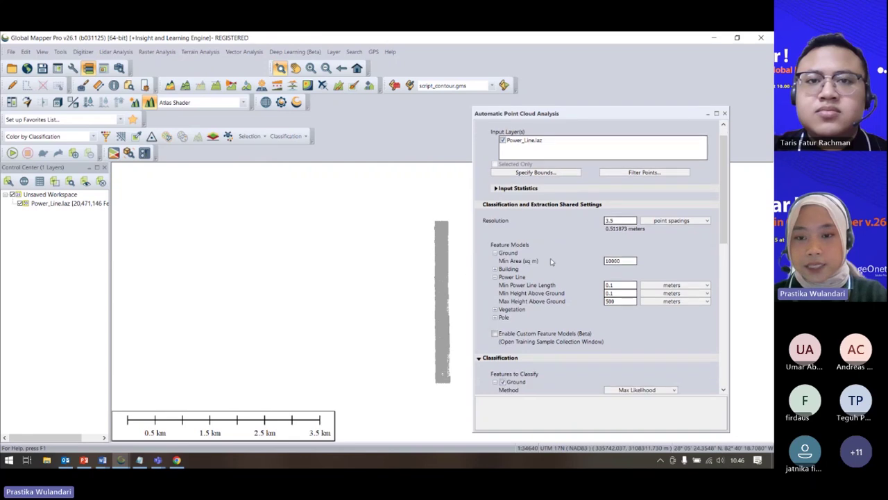
scroll(551, 261, "down", 4)
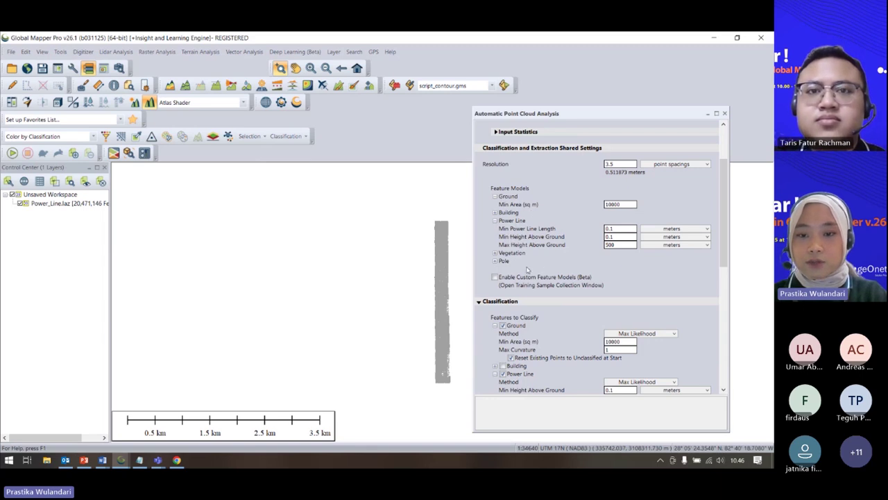
double_click(511, 254)
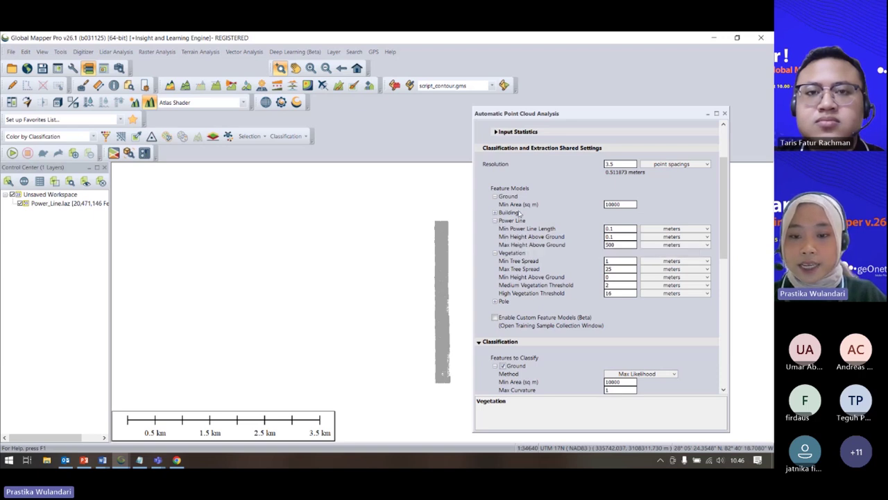
scroll(542, 351, "down", 3)
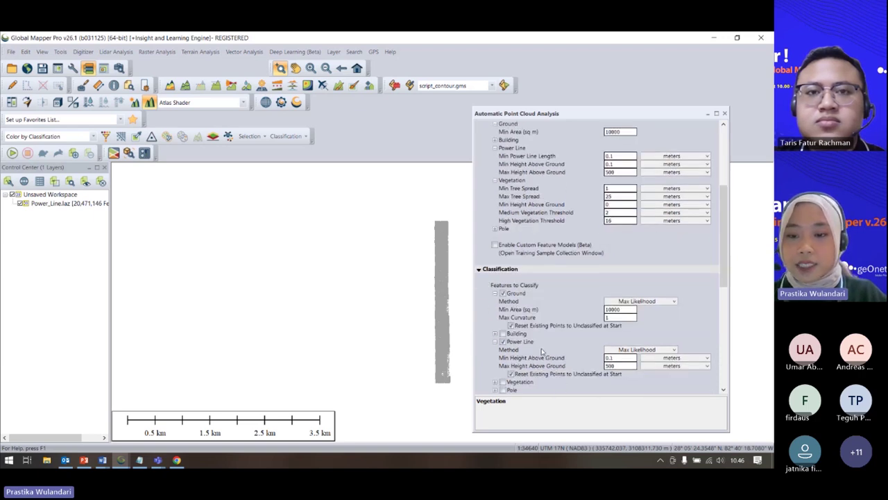
Try the Grid method for power line classification, and set the method back to Max Likelihood.
scroll(542, 351, "down", 1)
left_click(645, 334)
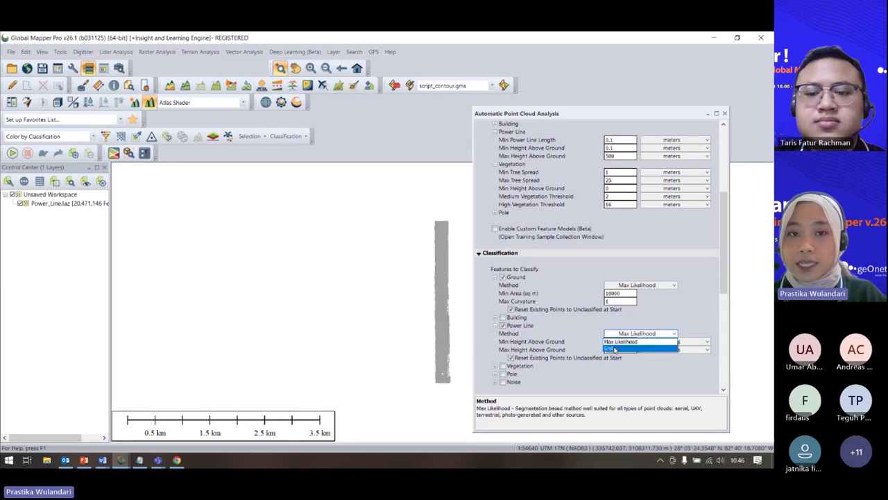
left_click(619, 342)
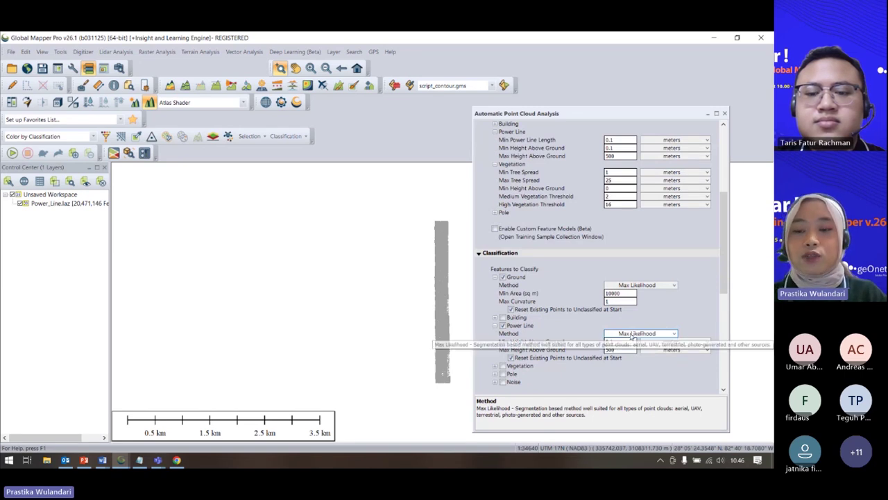
left_click(631, 336)
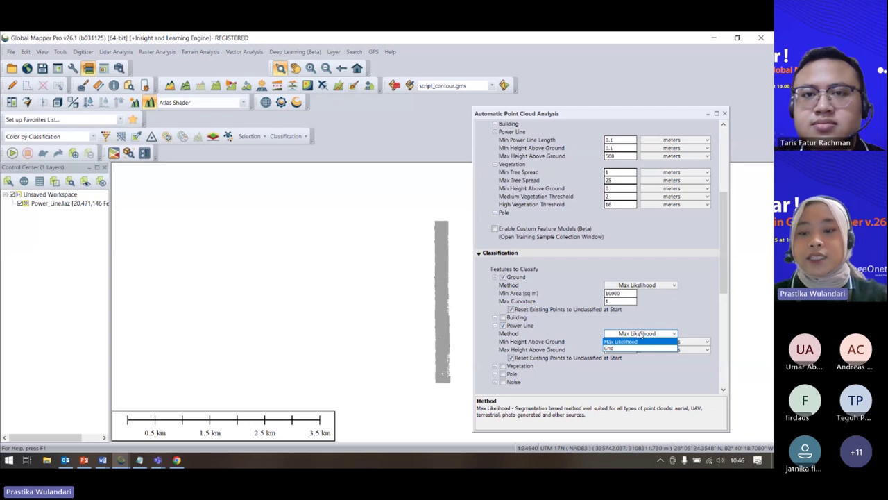
left_click(624, 348)
left_click(637, 334)
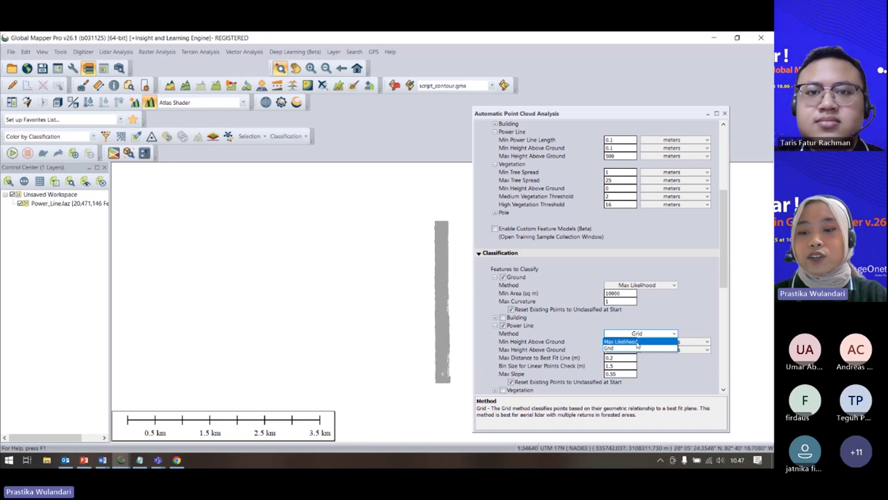
left_click(642, 341)
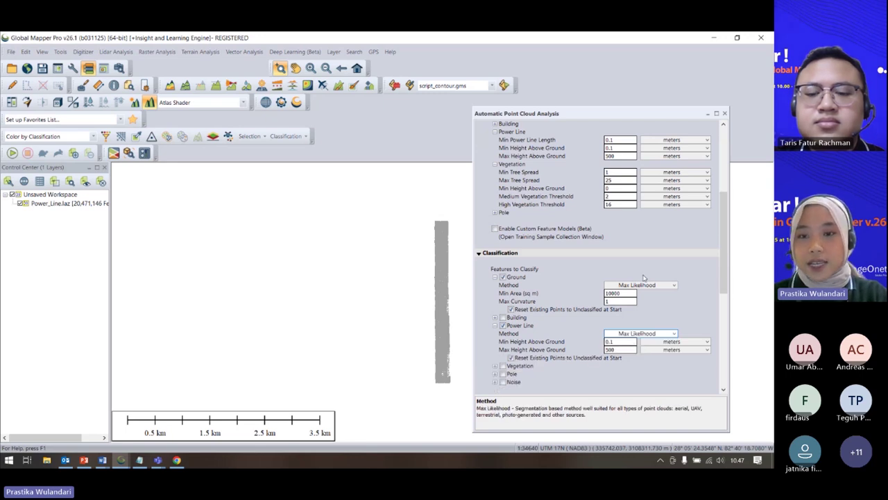
Examine the power line and vegetation model parameters together with the Ground and Power Line classification settings.
scroll(640, 273, "up", 1)
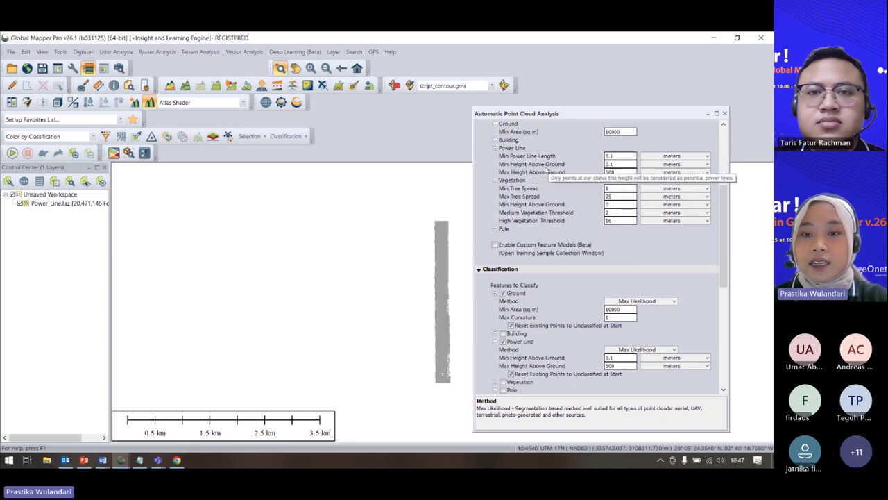
scroll(545, 170, "down", 2)
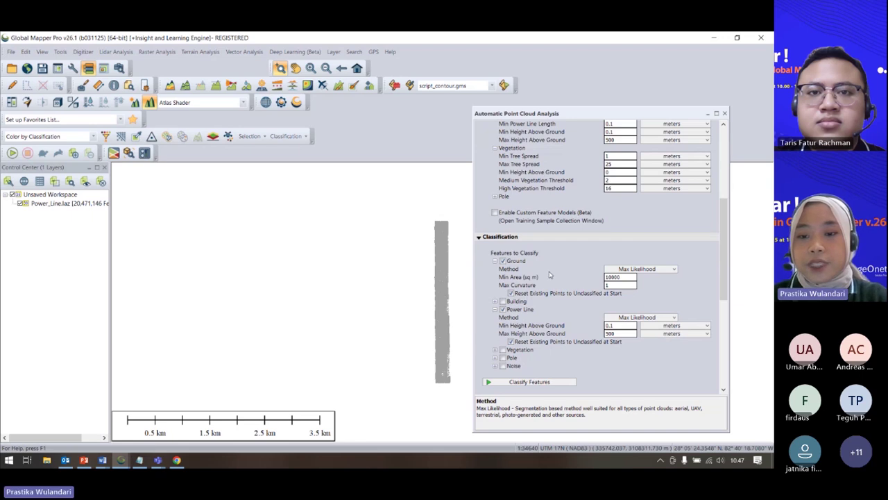
scroll(551, 342, "down", 1)
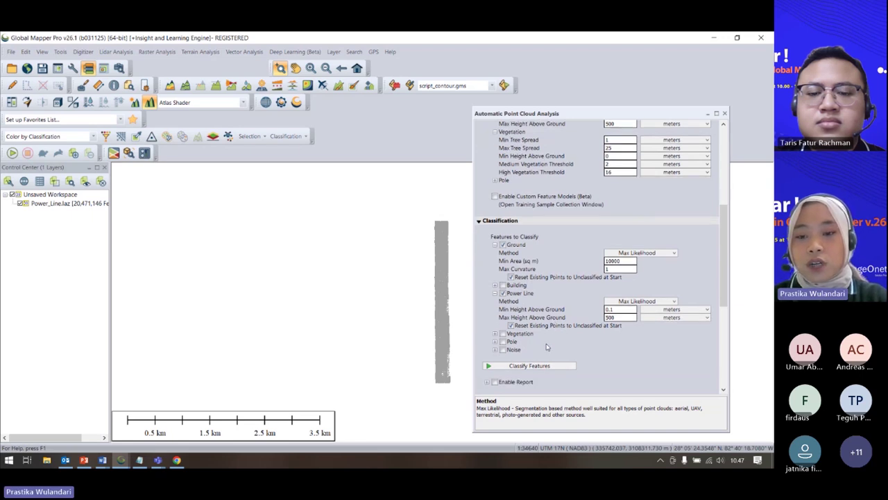
scroll(544, 345, "up", 1)
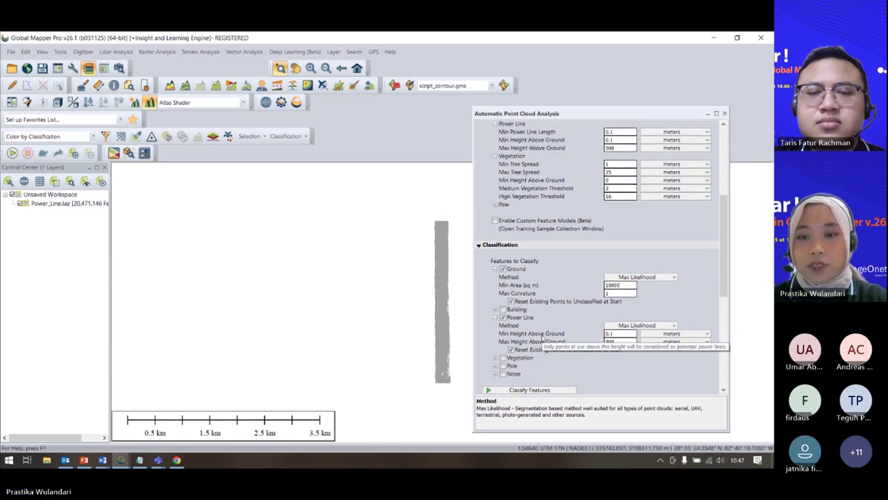
scroll(544, 338, "up", 1)
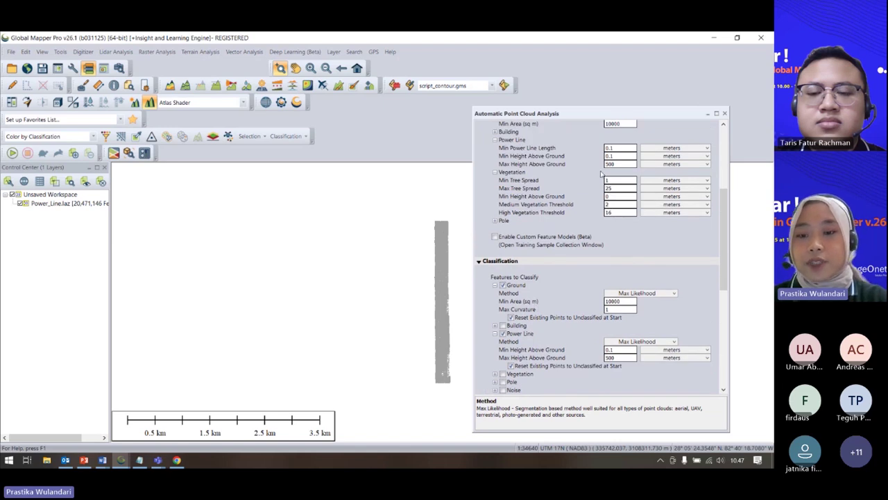
scroll(601, 173, "down", 3)
scroll(601, 298, "up", 4)
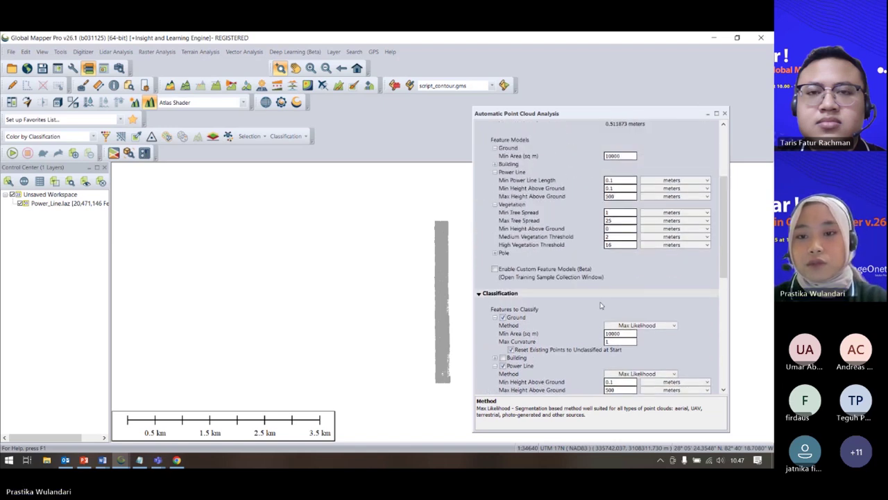
scroll(594, 289, "down", 2)
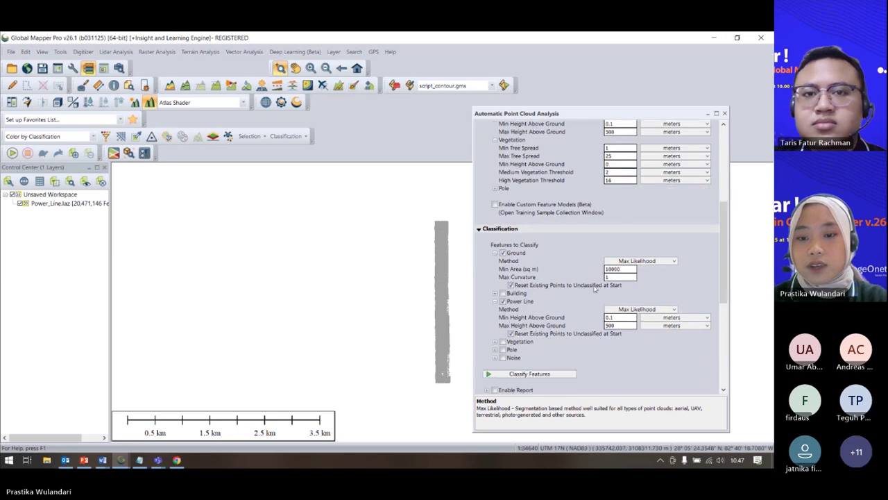
scroll(551, 322, "down", 3)
scroll(528, 337, "down", 1)
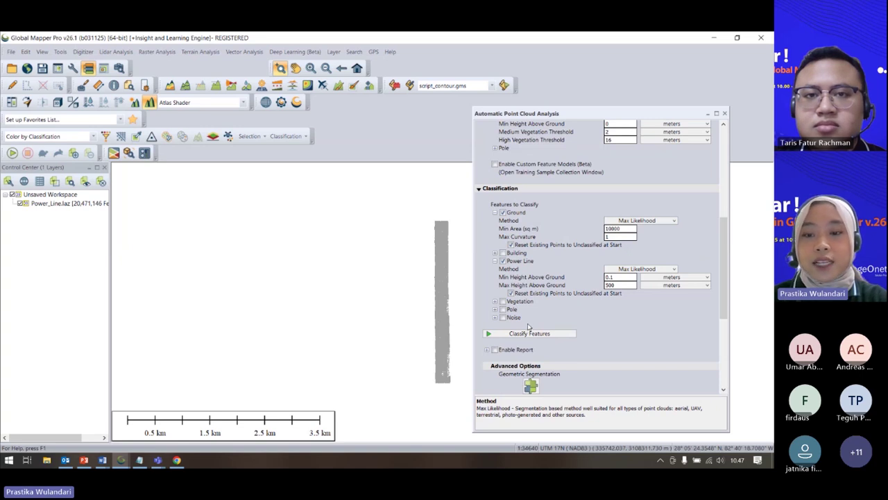
Enable the classification report, browse the possible output folders, and keep C:\Data Webinar\Point Cloud Report as its directory.
left_click(495, 350)
scroll(494, 352, "down", 1)
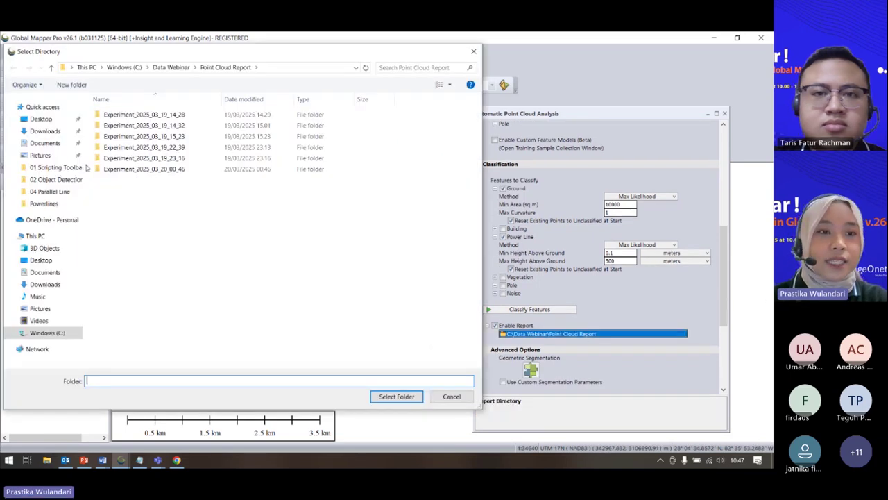
left_click(49, 66)
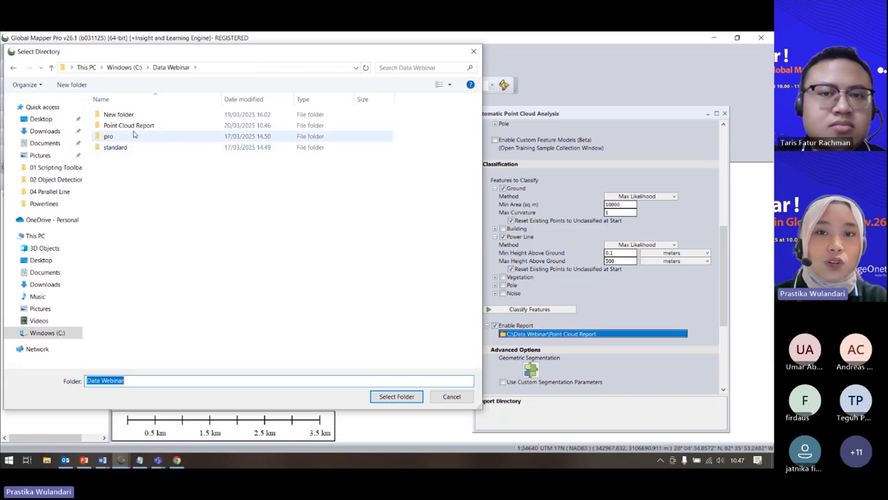
double_click(170, 147)
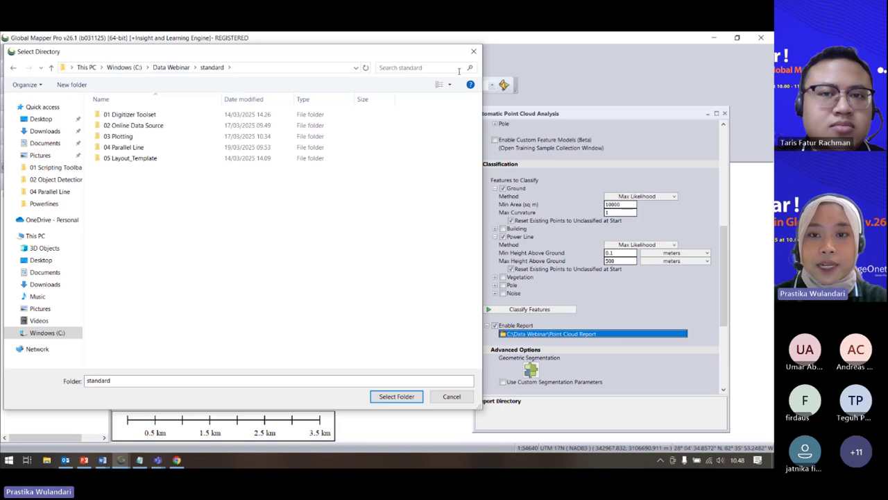
left_click(474, 51)
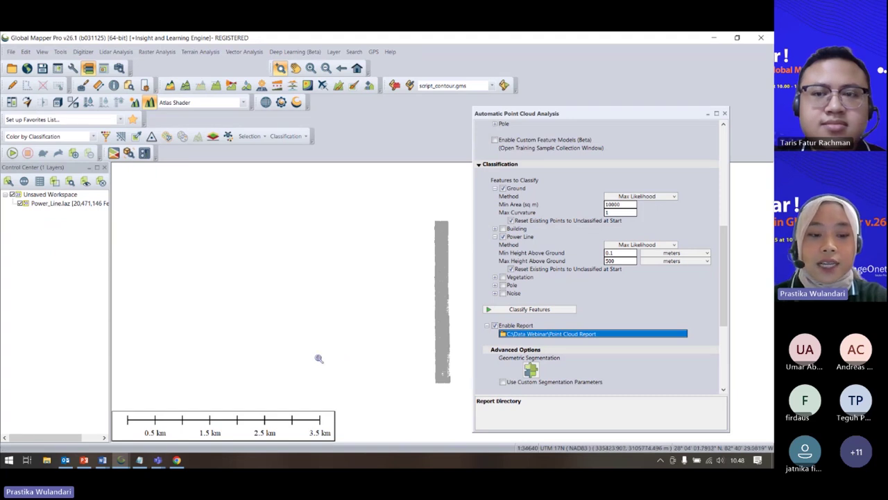
Switch to the ClassificationReport file in Notepad and examine its class changes table, input details and classifier setup.
mouse_move(140, 460)
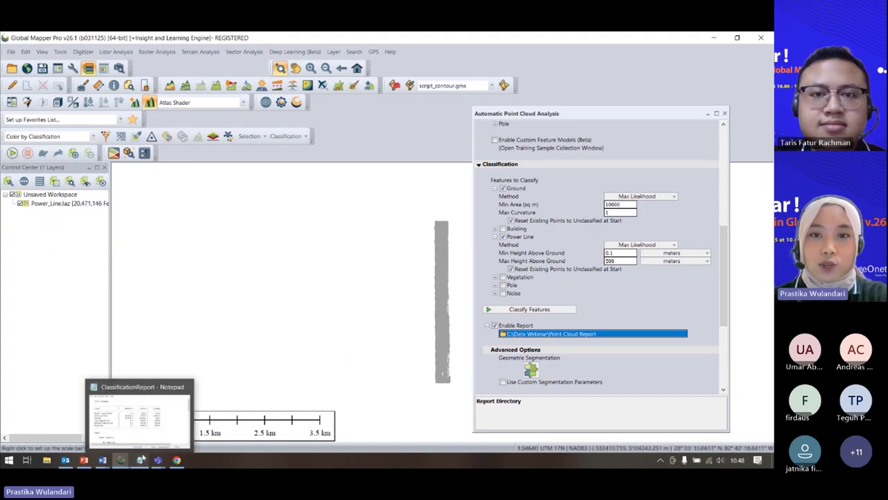
left_click(142, 456)
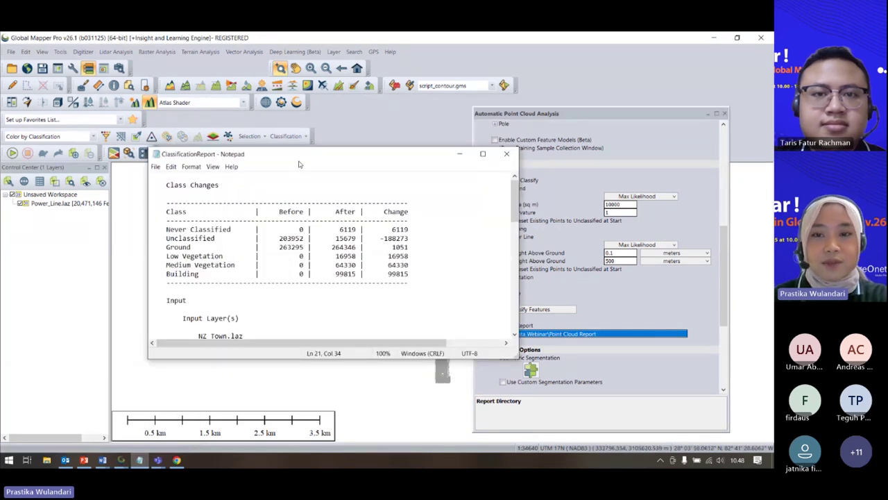
left_click_drag(299, 164, 371, 72)
left_click_drag(591, 133, 529, 133)
scroll(343, 139, "down", 4)
scroll(344, 138, "down", 3)
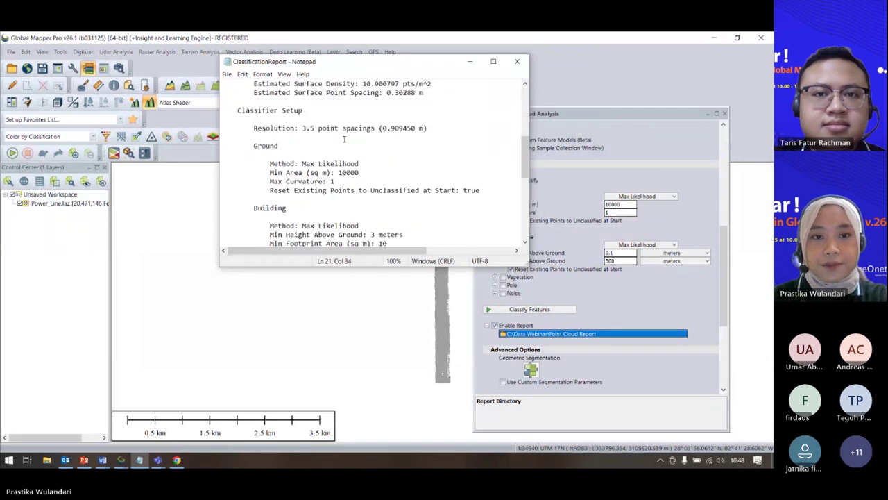
scroll(343, 138, "up", 7)
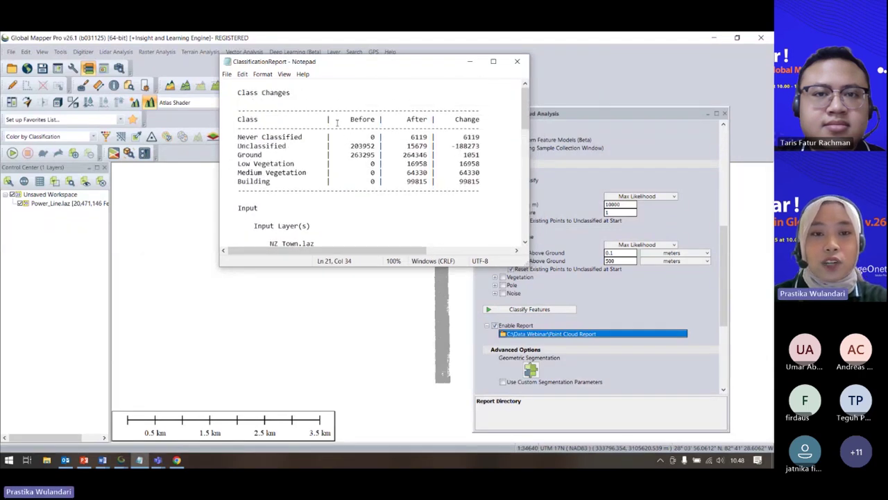
Examine the classification report's class changes, input details, and building, power line and vegetation classifier settings, and minimize the report.
left_click_drag(237, 94, 356, 174)
scroll(356, 188, "down", 1)
scroll(356, 173, "down", 1)
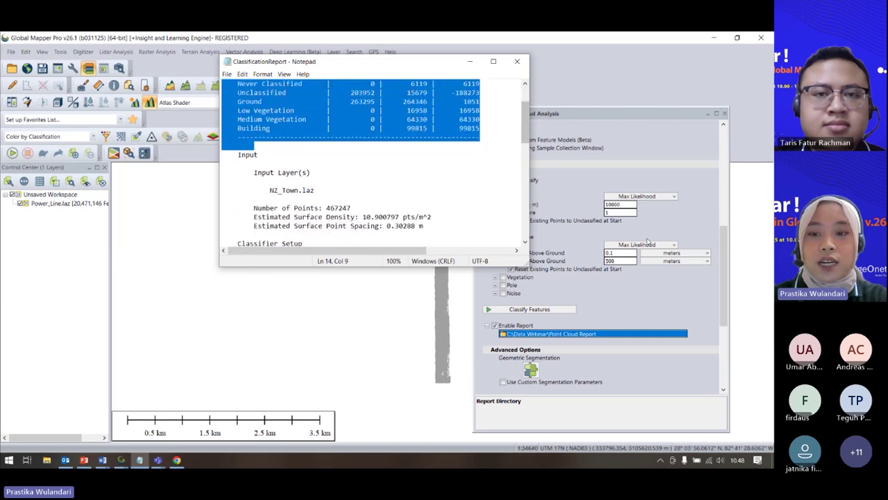
scroll(264, 123, "down", 2)
left_click_drag(229, 102, 360, 245)
scroll(238, 145, "down", 6)
scroll(341, 182, "up", 3)
scroll(341, 182, "up", 1)
scroll(359, 208, "down", 3)
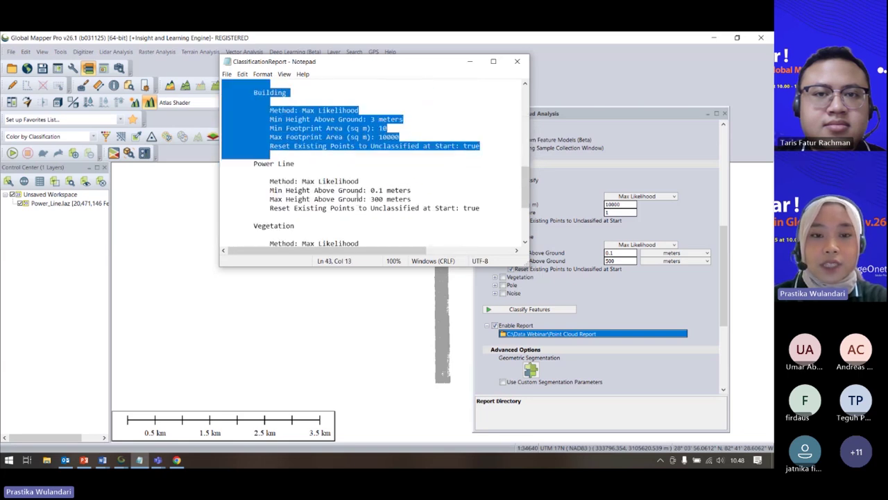
scroll(337, 186, "down", 1)
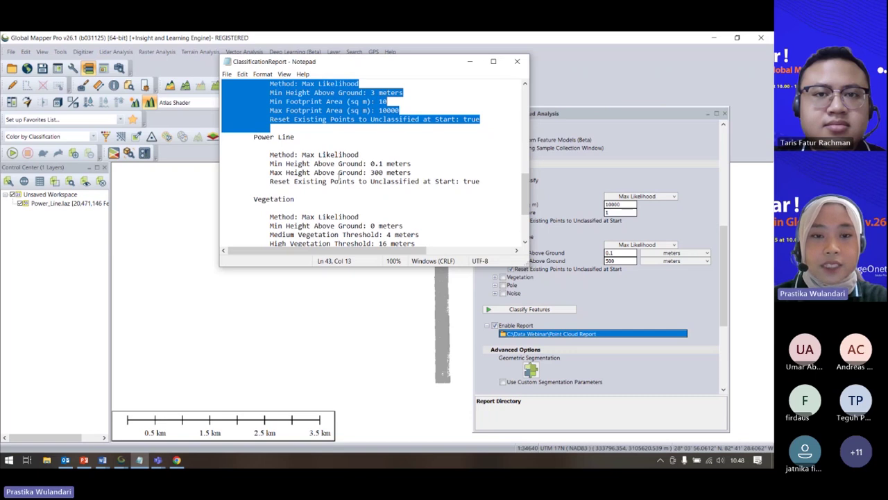
scroll(340, 175, "down", 3)
left_click_drag(254, 119, 319, 193)
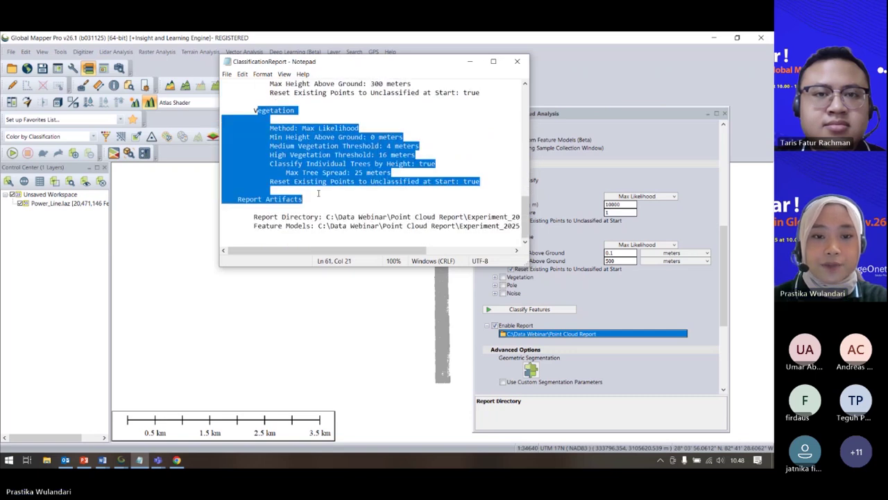
scroll(401, 164, "up", 15)
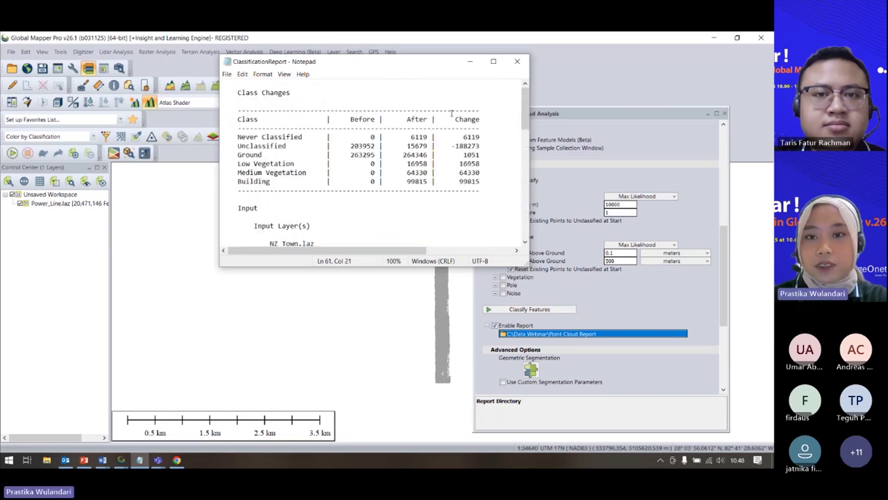
left_click(470, 61)
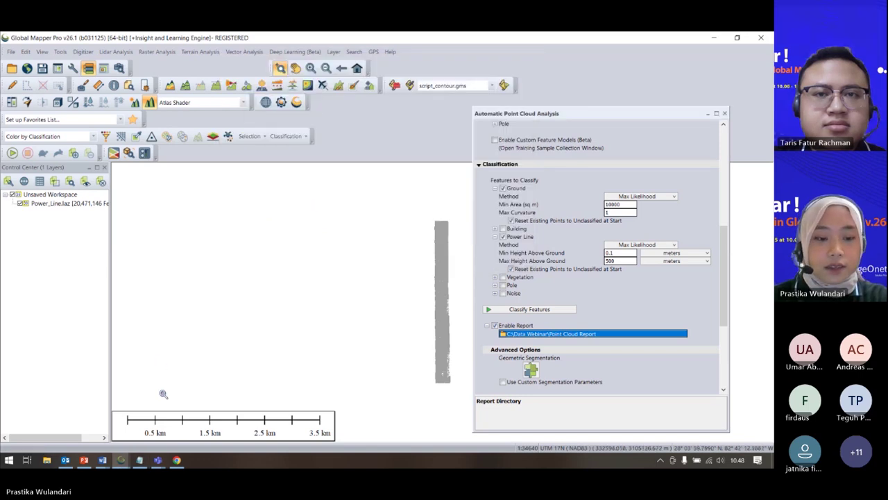
Switch to the Global Mapper window with the Powerline.gmw workspace and show its classified point cloud in the 3D Viewer.
scroll(582, 266, "up", 1)
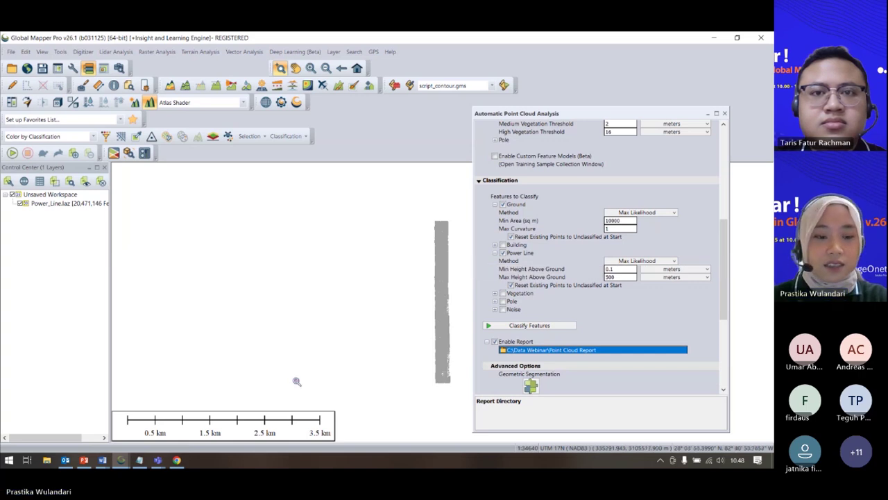
mouse_move(121, 461)
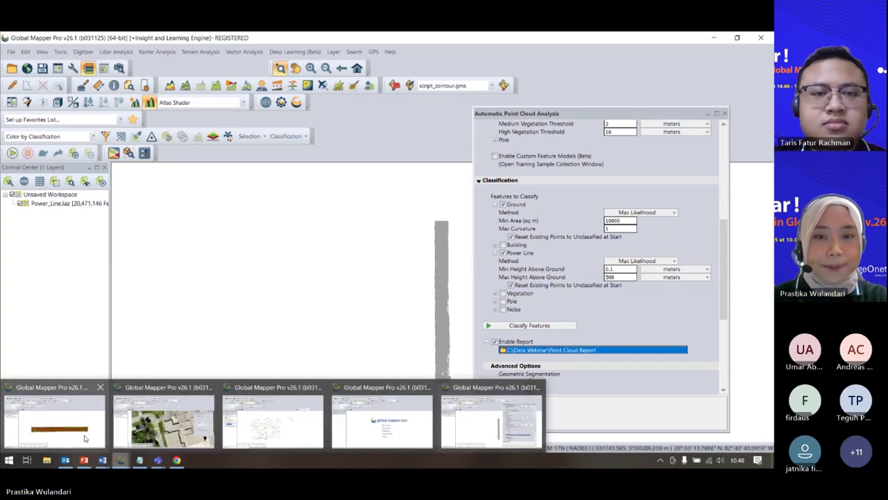
left_click(56, 434)
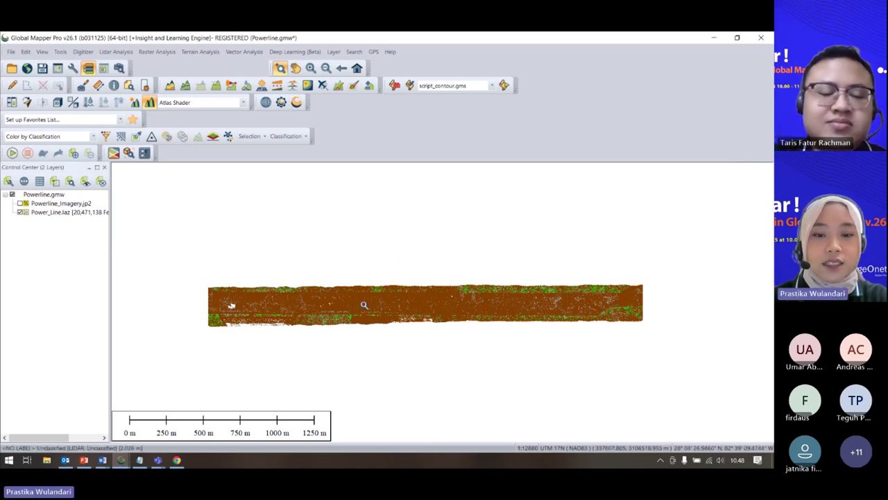
scroll(310, 309, "up", 2)
scroll(310, 309, "down", 2)
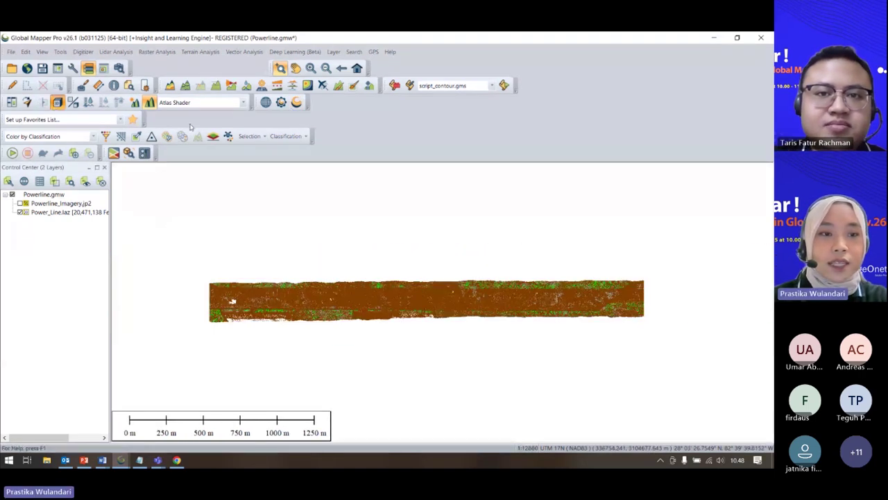
scroll(361, 313, "up", 3)
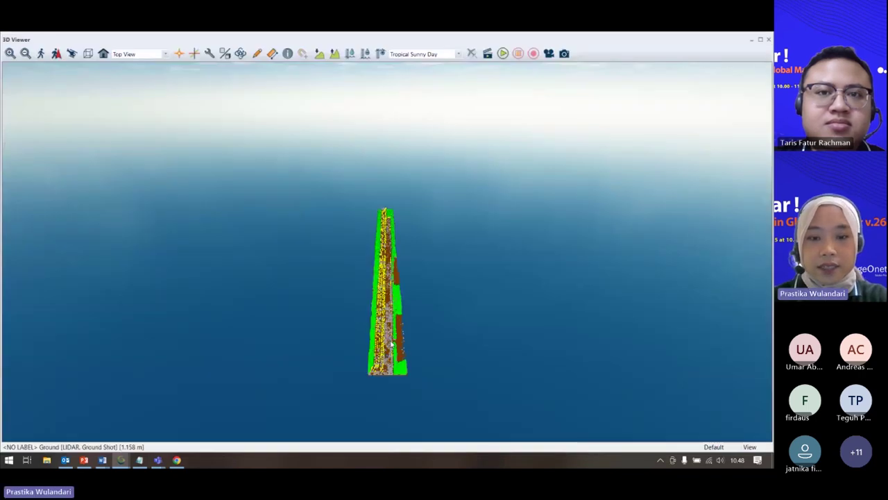
Inspect the classified power lines, vegetation and ground along the corridor from several 3D angles.
left_click_drag(383, 398, 410, 333)
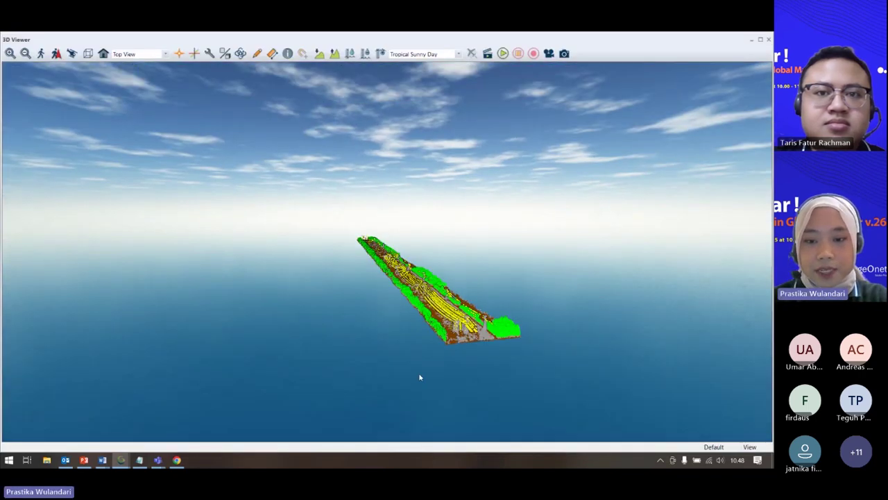
scroll(464, 383, "up", 3)
scroll(461, 371, "up", 3)
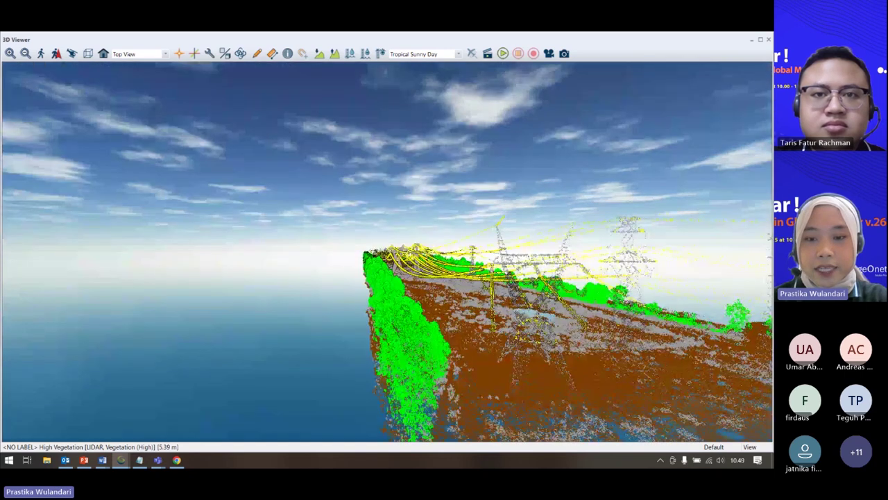
left_click_drag(461, 366, 608, 327)
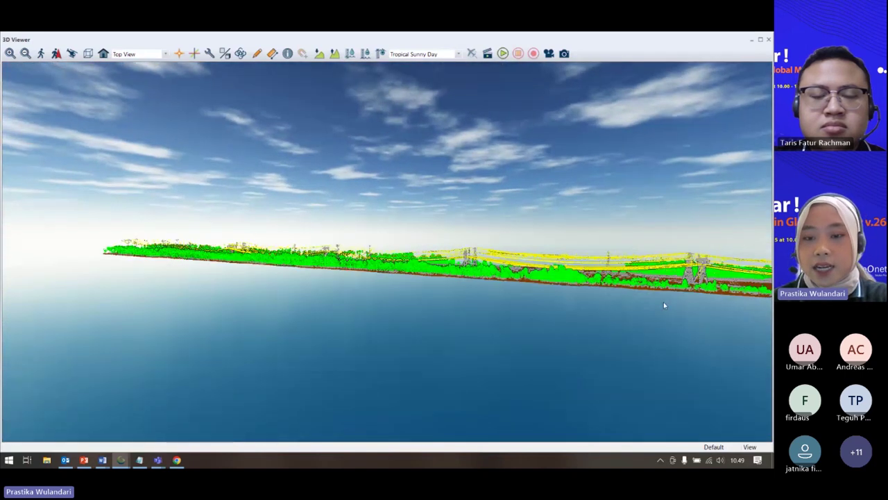
scroll(666, 306, "up", 5)
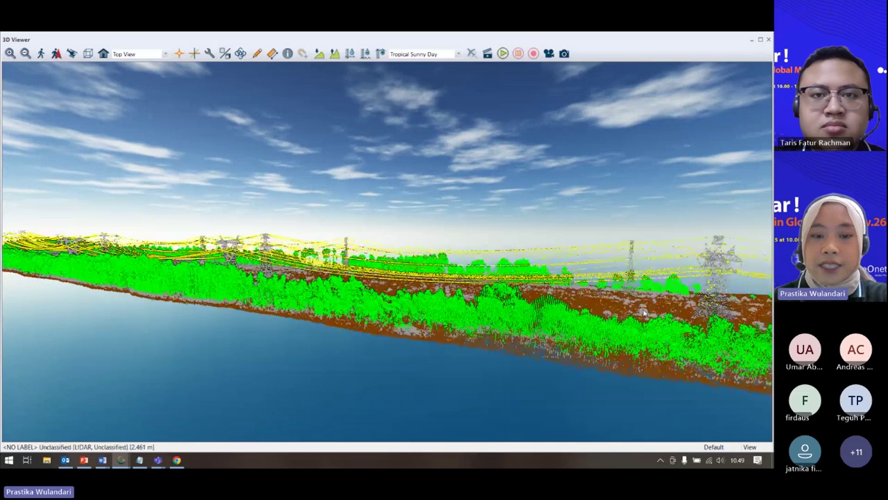
left_click_drag(641, 313, 461, 318)
left_click_drag(463, 378, 231, 205)
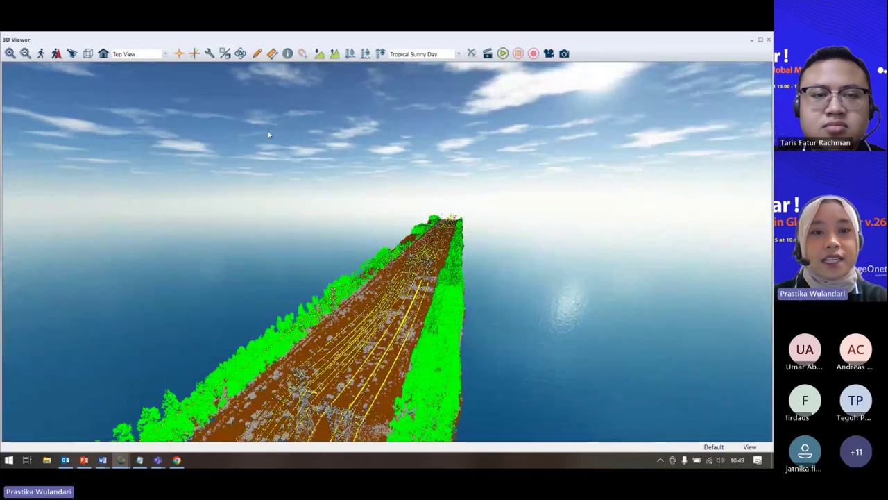
Open the 3D camera parameters and examine the latitude/longitude, map selection and selected point options for the camera position.
left_click(241, 54)
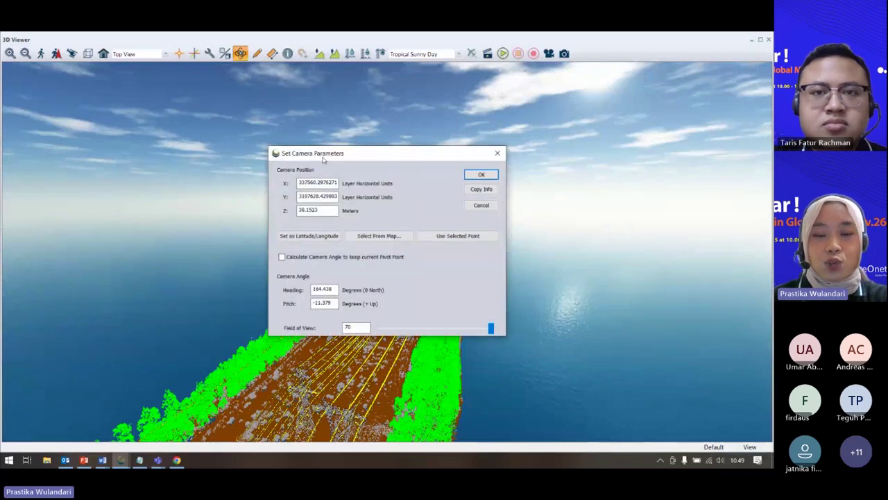
left_click_drag(361, 152, 474, 146)
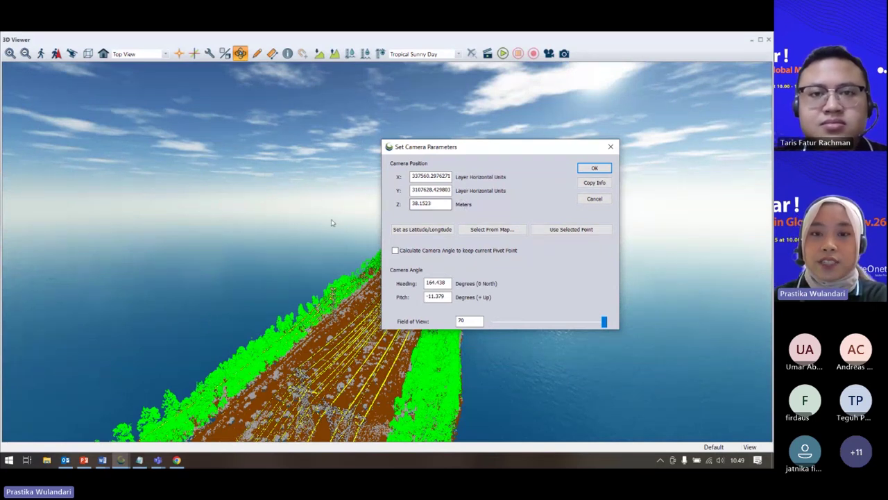
left_click(436, 232)
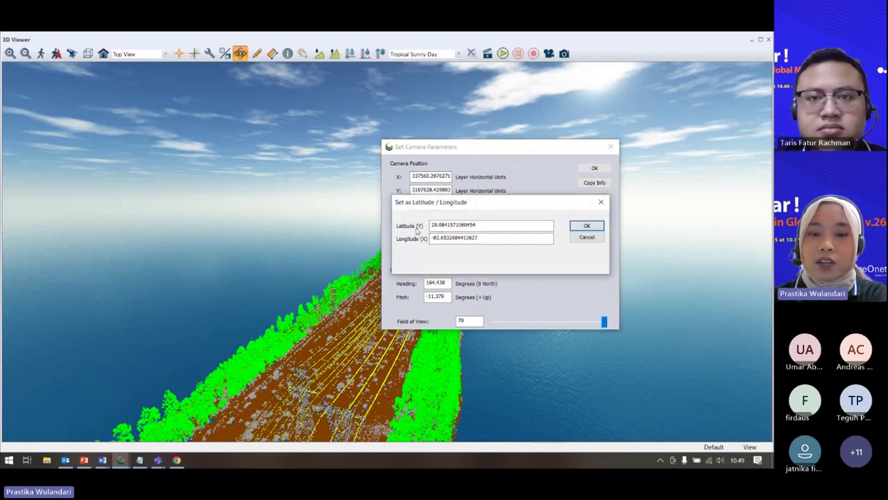
left_click(600, 204)
left_click(583, 229)
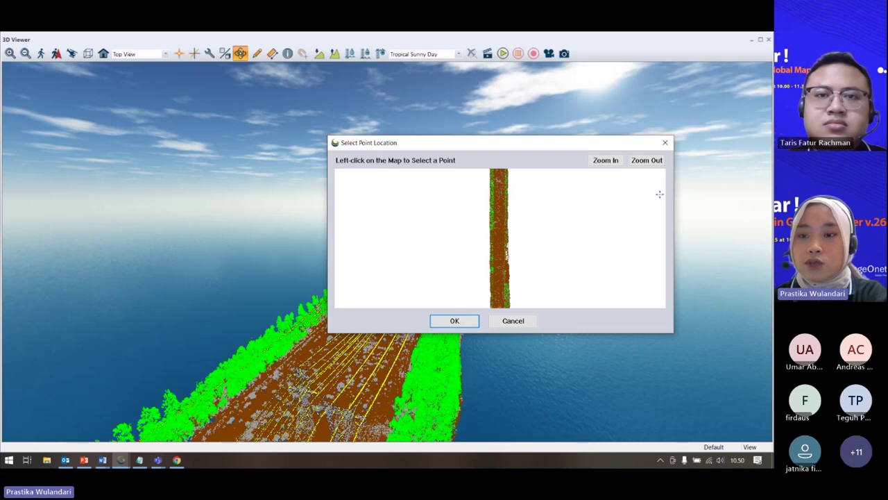
left_click(664, 145)
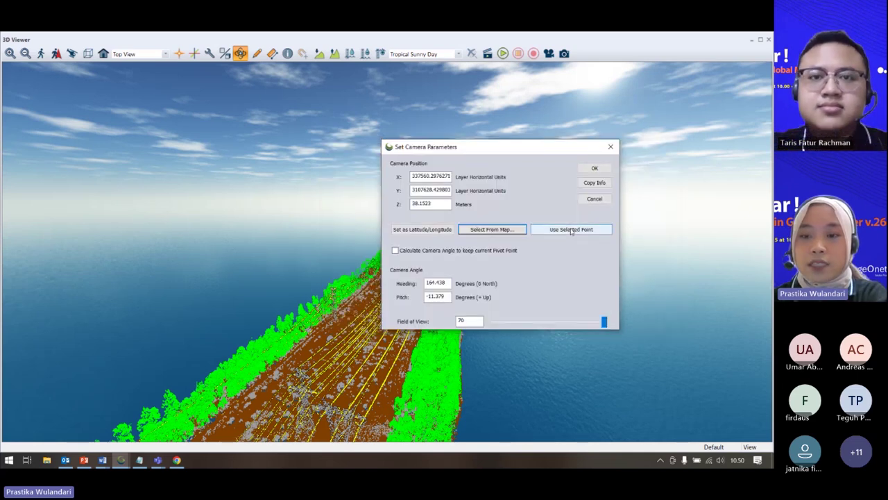
left_click(590, 230)
left_click(544, 263)
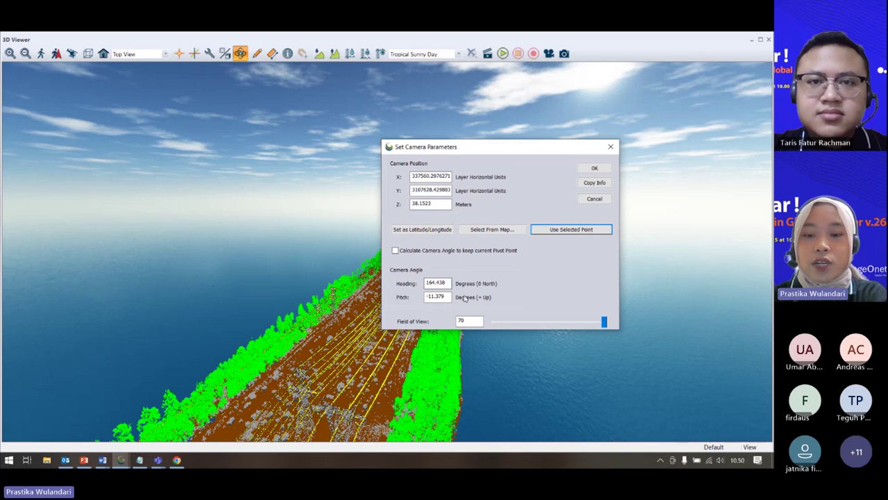
Review the camera's heading and pitch, try a field of view of 42, and close the camera parameters without applying.
left_click_drag(448, 282, 425, 297)
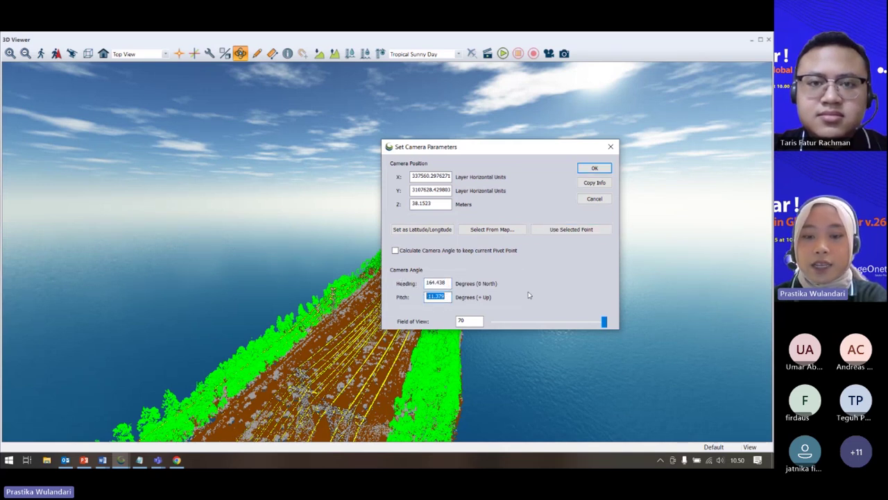
left_click_drag(479, 321, 447, 324)
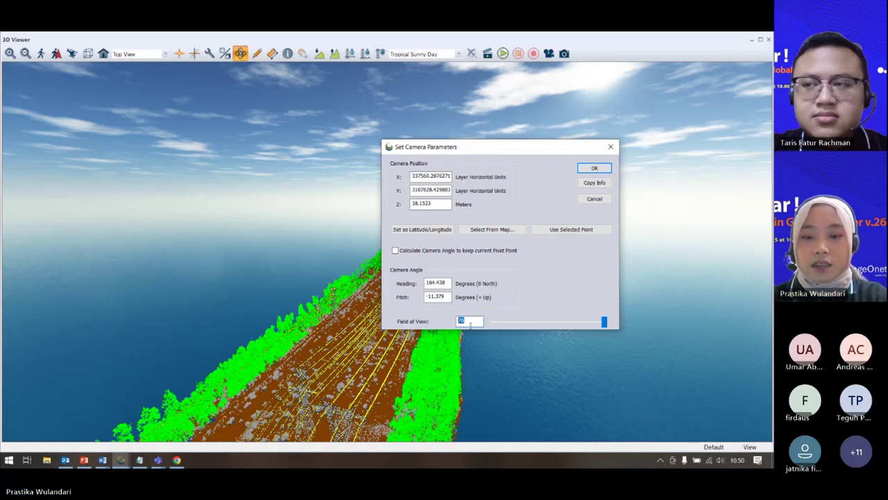
left_click(564, 324)
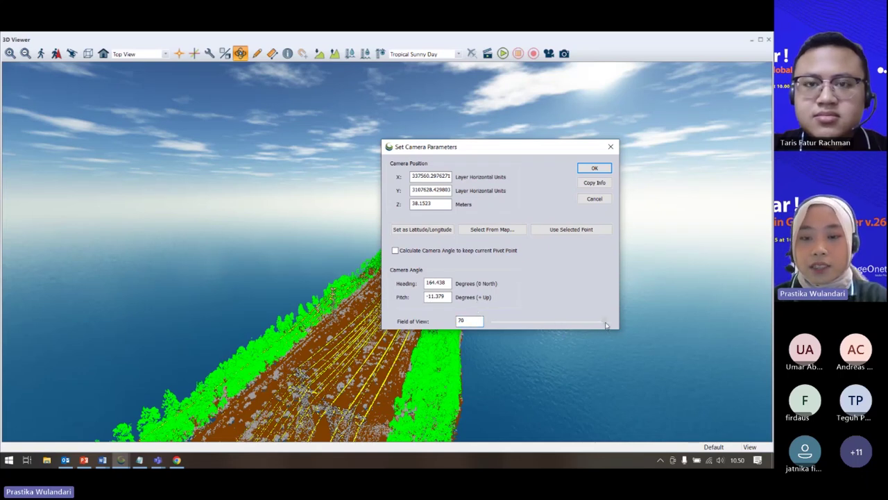
left_click(553, 322)
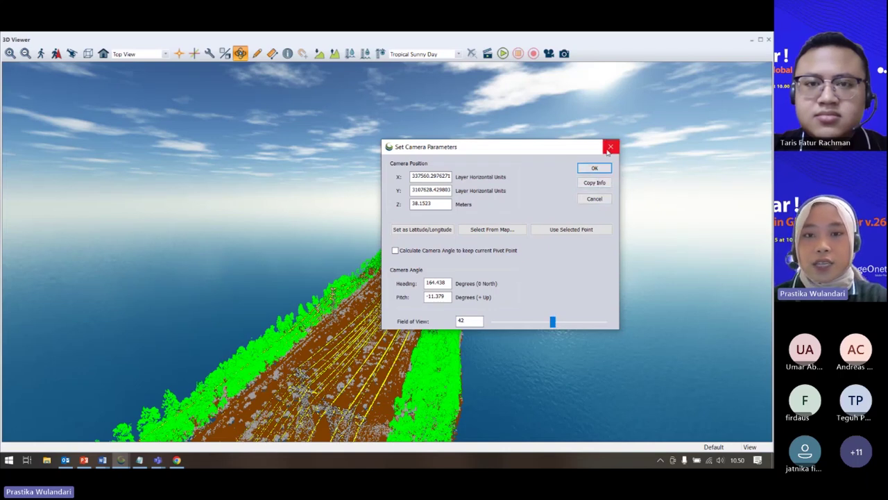
left_click(611, 147)
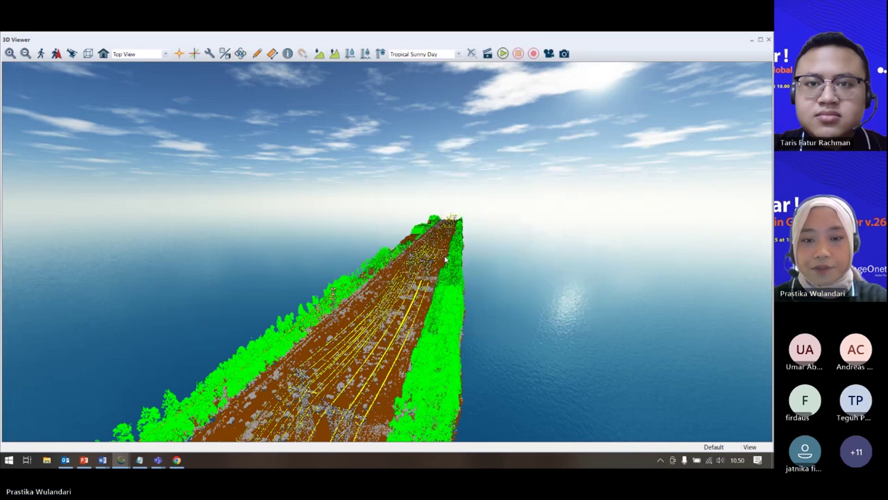
Examine the classified conductors, towers and surrounding vegetation in 3D, from the corridor's side and its near end, close up and at a distance.
left_click_drag(397, 318, 661, 133)
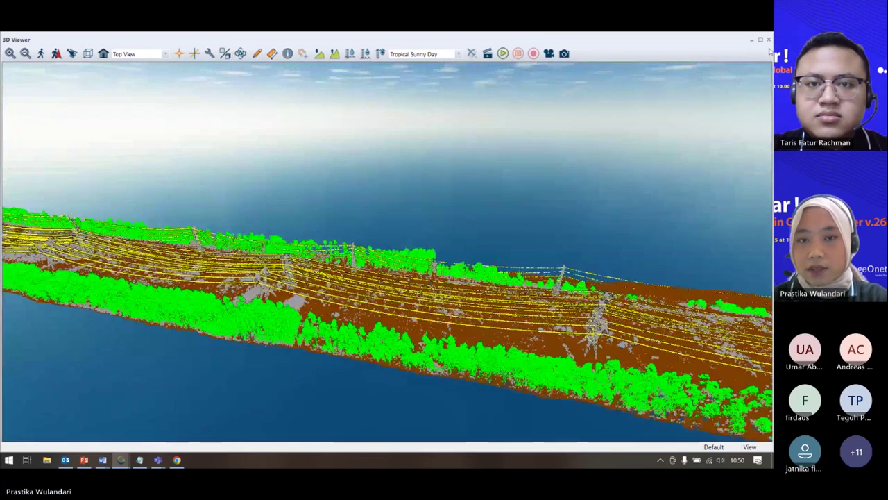
left_click_drag(638, 206, 394, 249)
scroll(394, 249, "down", 5)
left_click_drag(382, 206, 399, 311)
scroll(398, 312, "up", 5)
left_click_drag(406, 357, 408, 326)
scroll(408, 317, "down", 4)
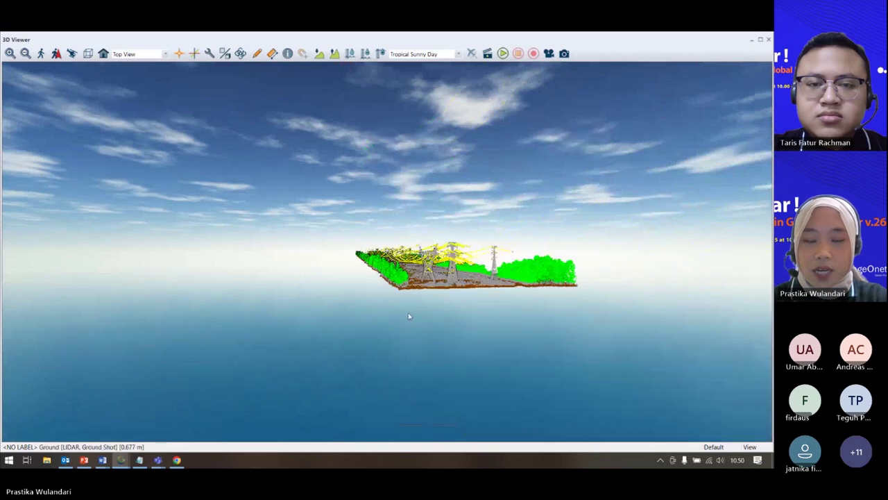
scroll(421, 277, "up", 4)
scroll(421, 276, "down", 4)
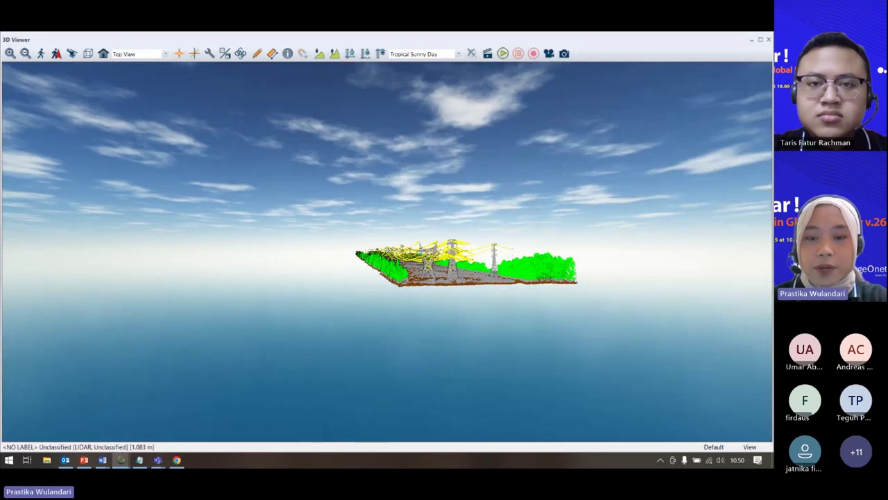
scroll(421, 277, "up", 4)
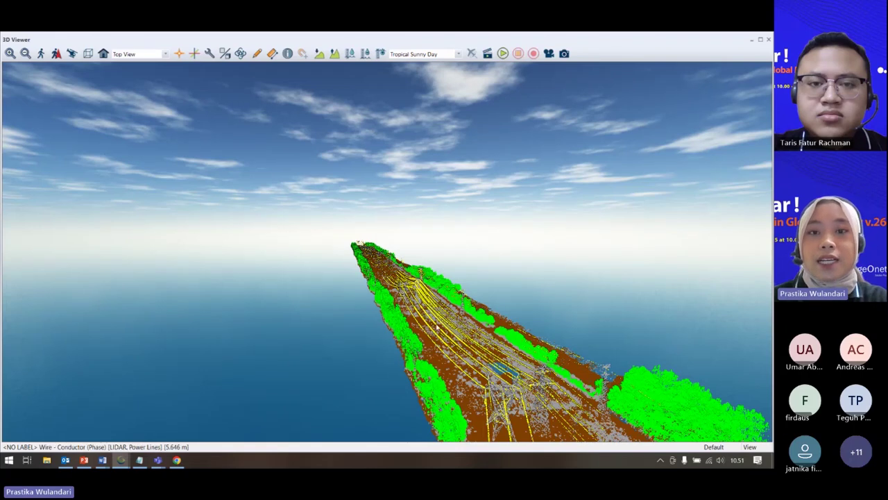
scroll(437, 329, "down", 5)
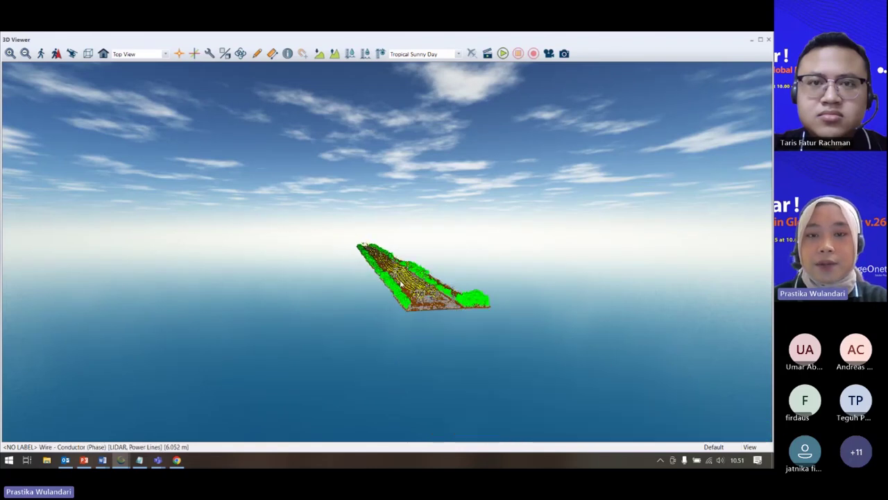
scroll(444, 347, "up", 2)
scroll(448, 357, "down", 3)
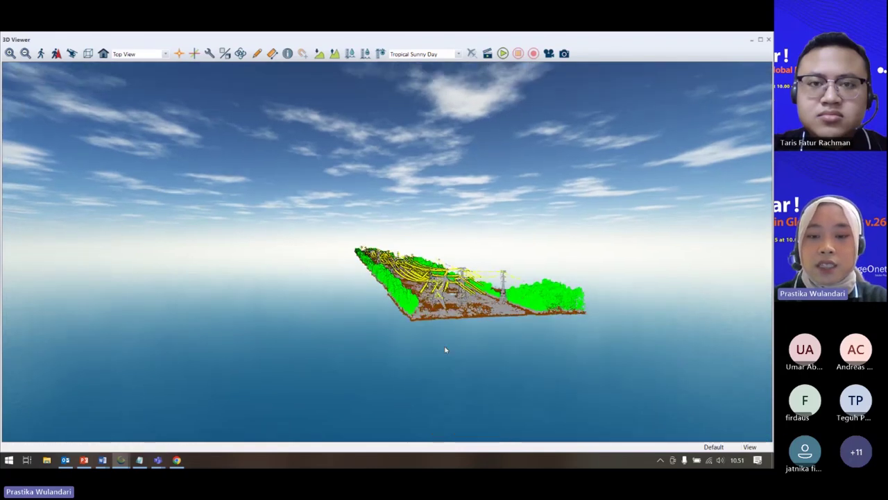
scroll(446, 351, "up", 4)
scroll(438, 330, "down", 4)
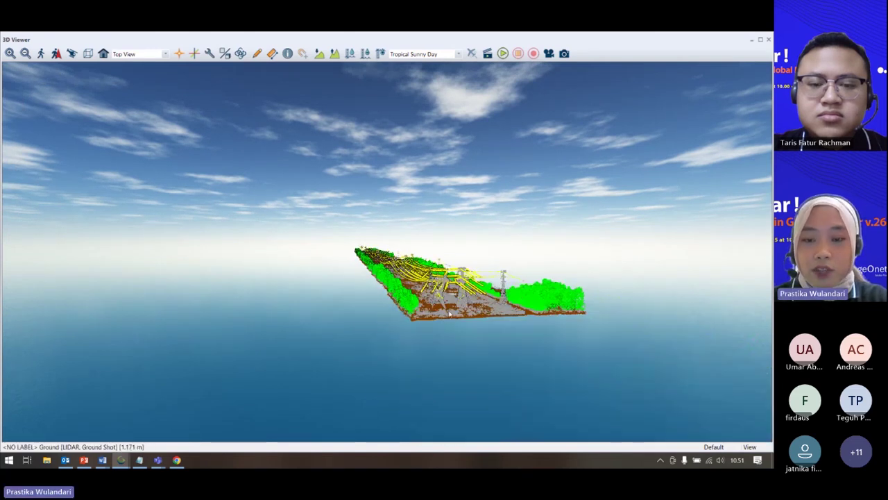
scroll(444, 311, "up", 4)
scroll(383, 308, "down", 4)
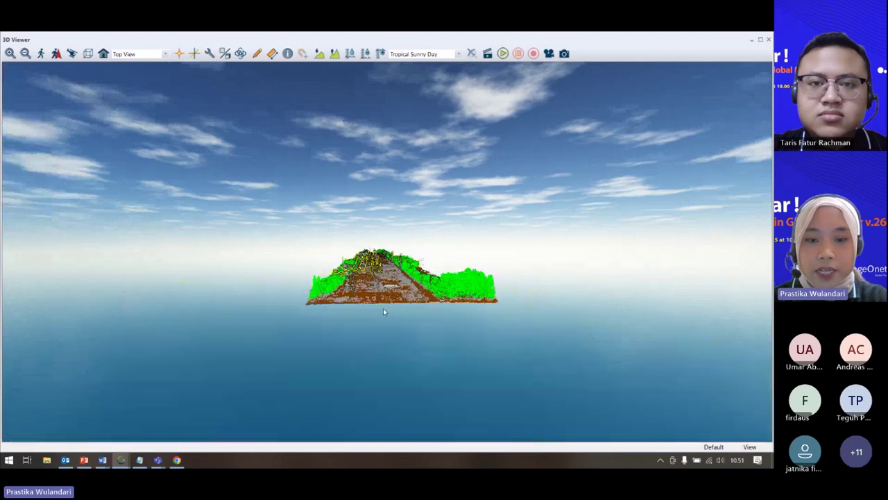
Examine the classified corridor in 3D from its side and along its length, and close the 3D viewer.
left_click_drag(359, 300, 465, 312)
scroll(577, 332, "up", 3)
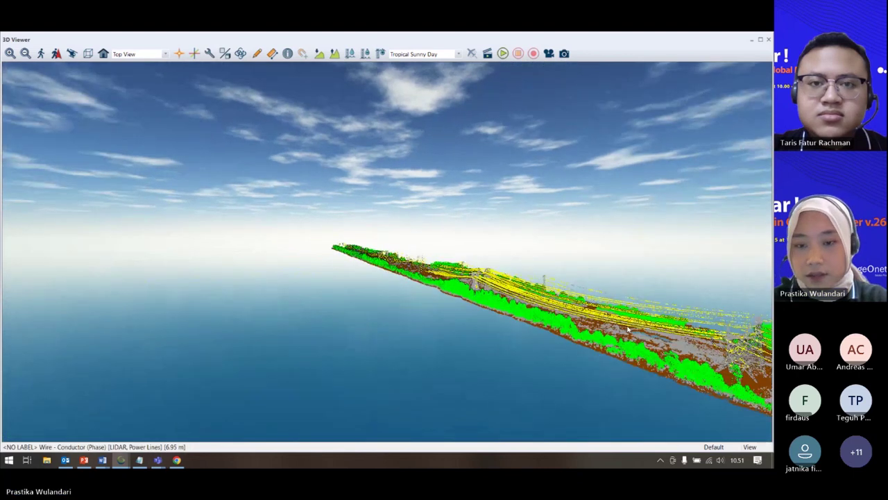
left_click_drag(578, 332, 444, 332)
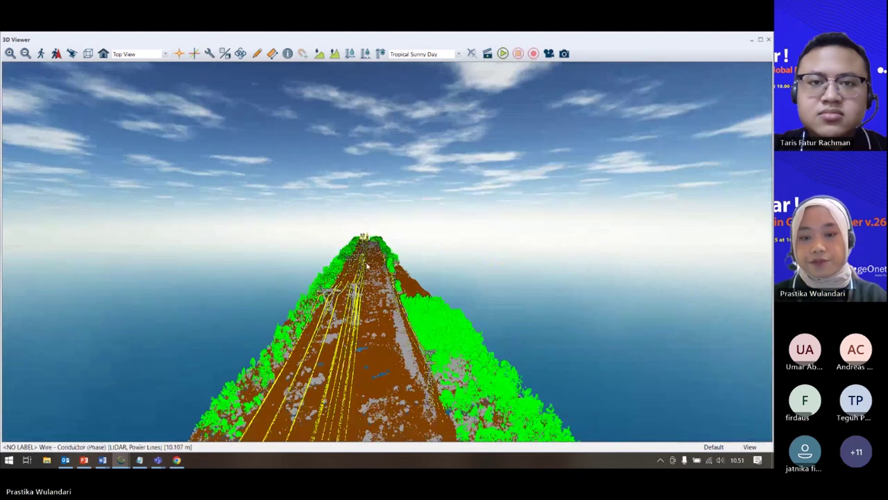
left_click(768, 40)
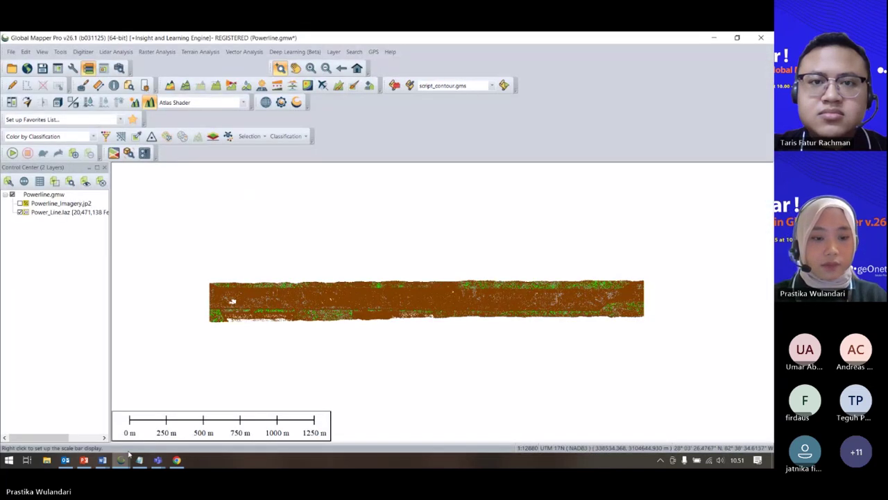
left_click(70, 213)
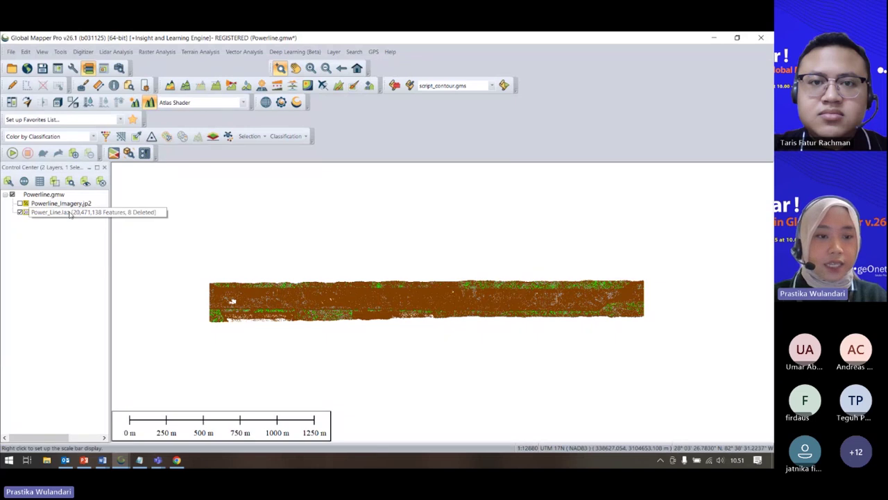
left_click(136, 218)
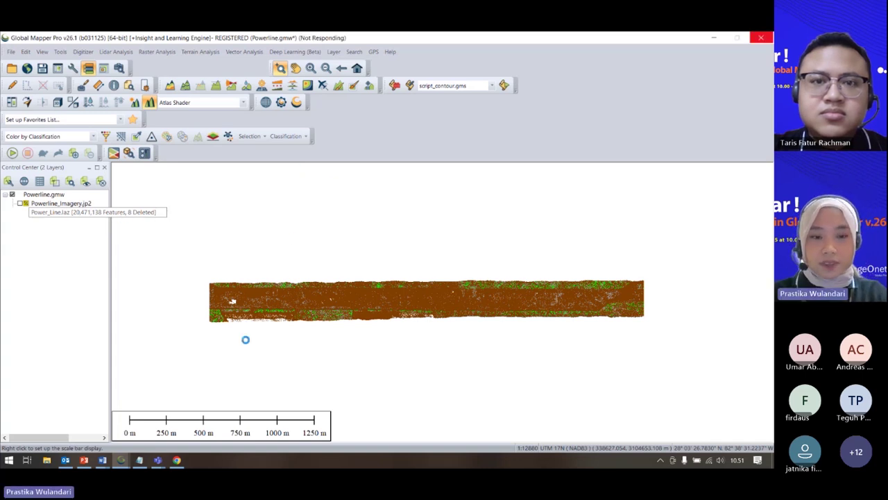
mouse_move(121, 460)
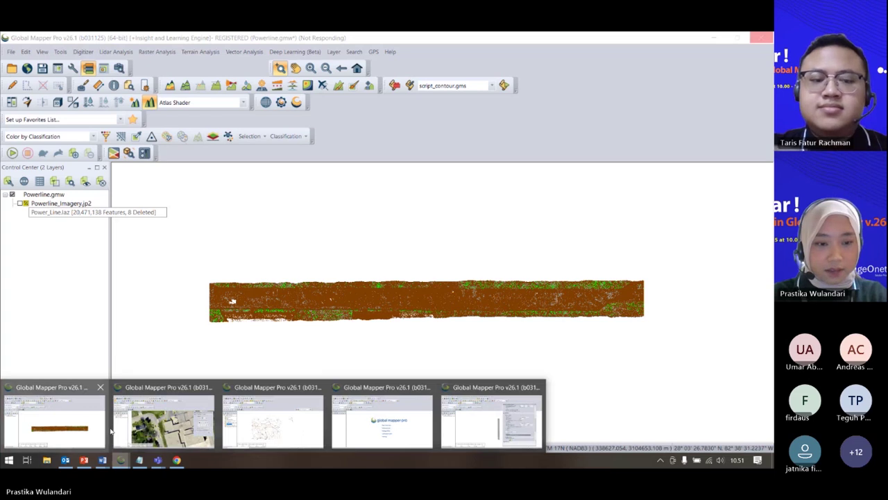
mouse_move(467, 428)
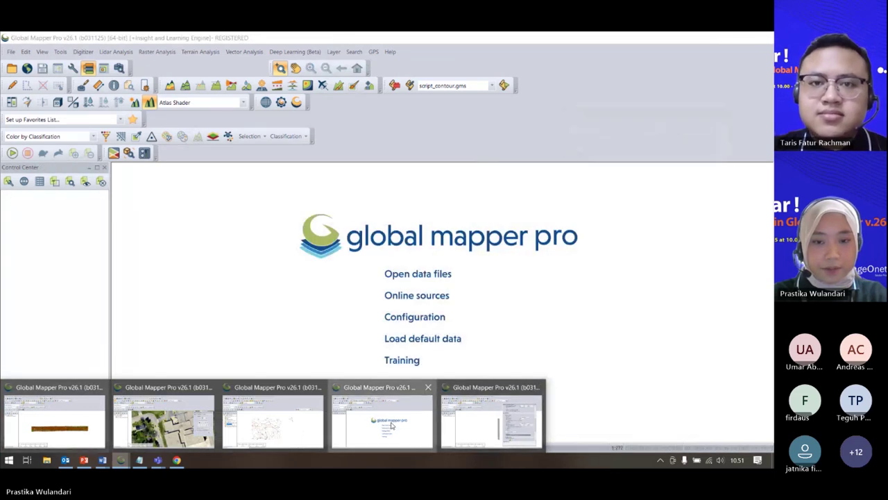
left_click(382, 423)
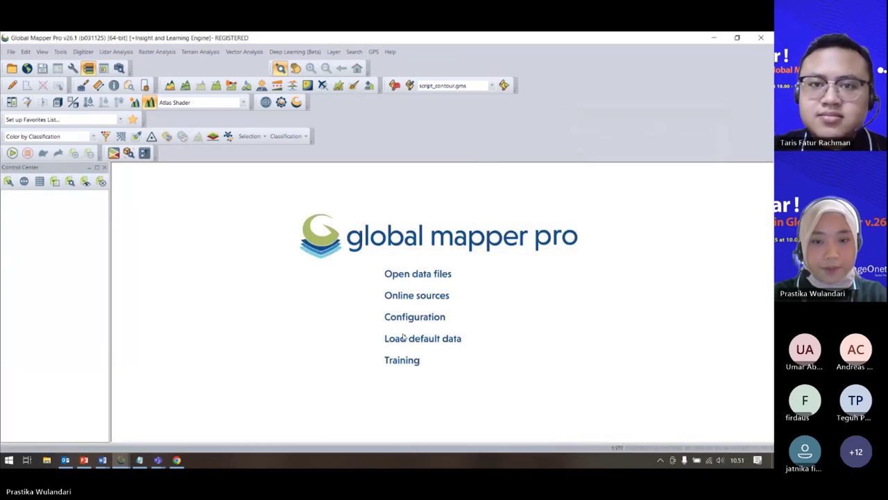
left_click(416, 274)
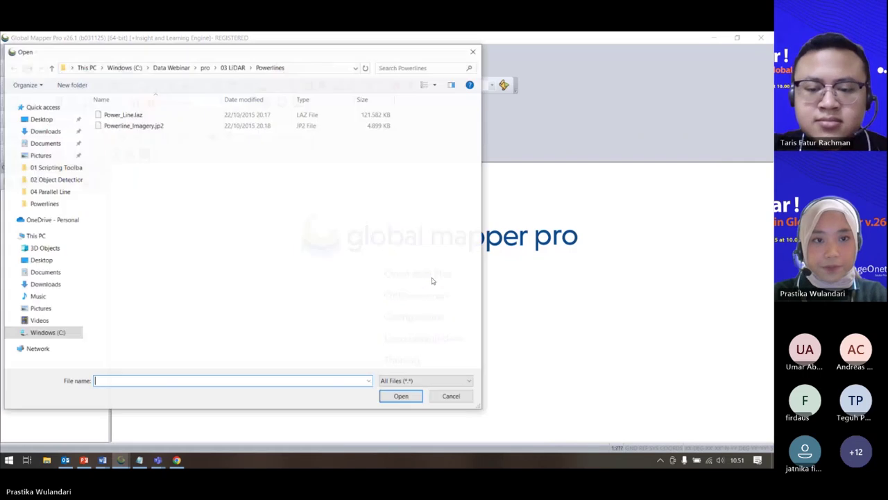
left_click(51, 68)
left_click(51, 68)
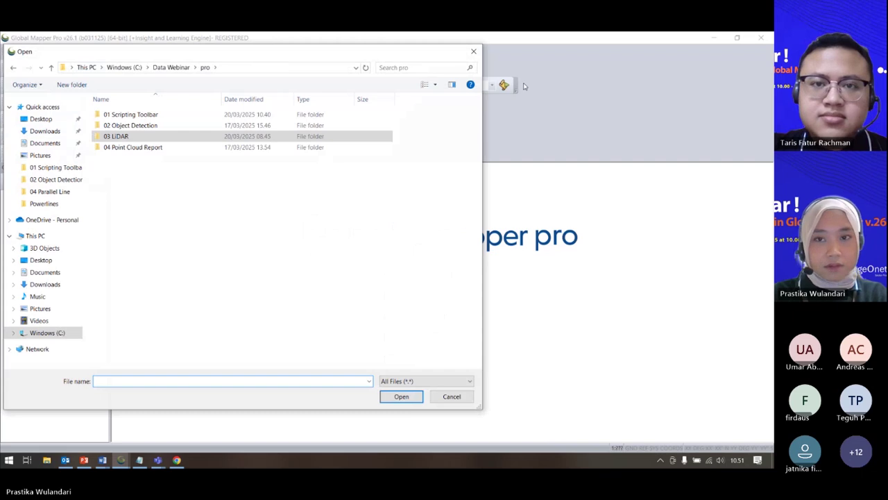
left_click(473, 51)
Switch to another empty Global Mapper window and browse for data files in C:\Data_GM\04_Lidar_Processing.
mouse_move(121, 460)
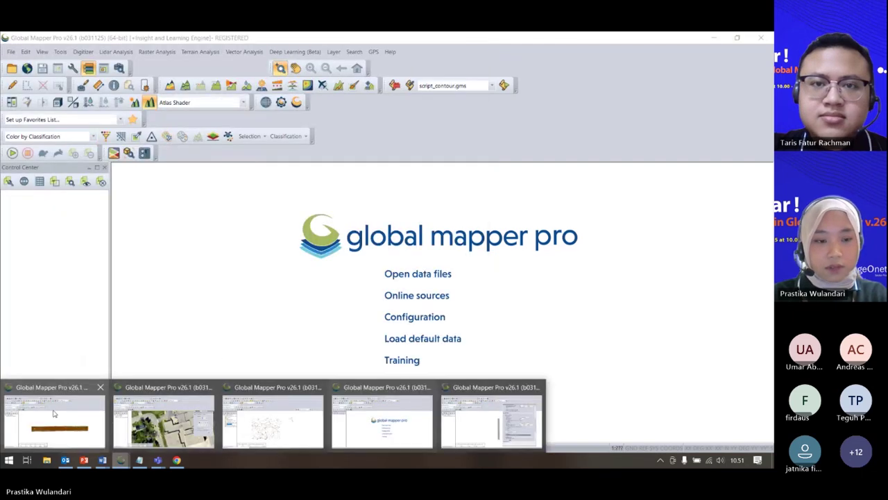
left_click(54, 413)
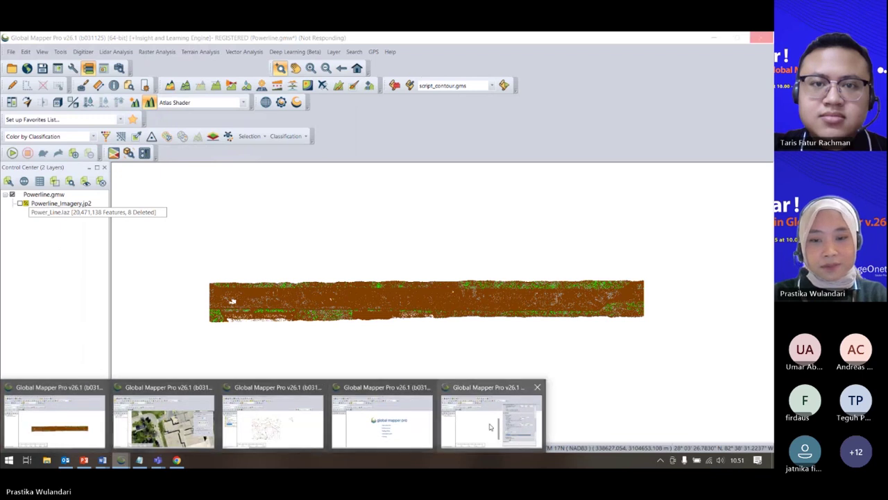
left_click(490, 427)
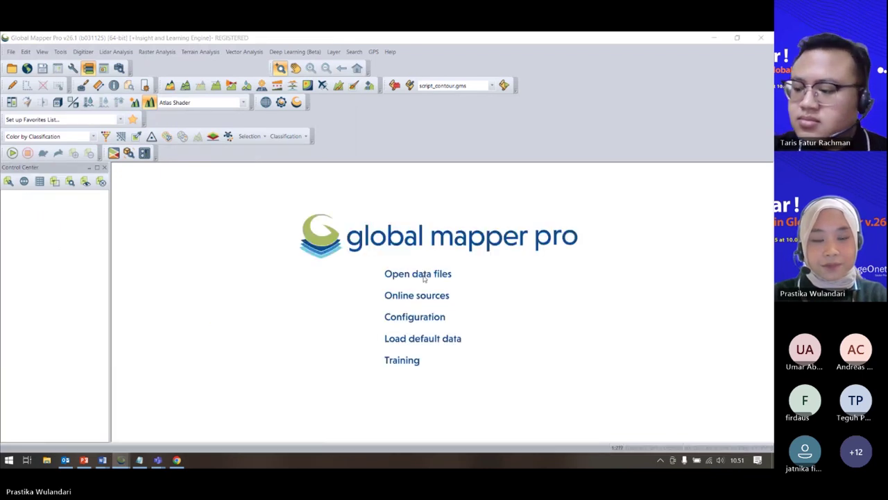
left_click(420, 275)
left_click(45, 131)
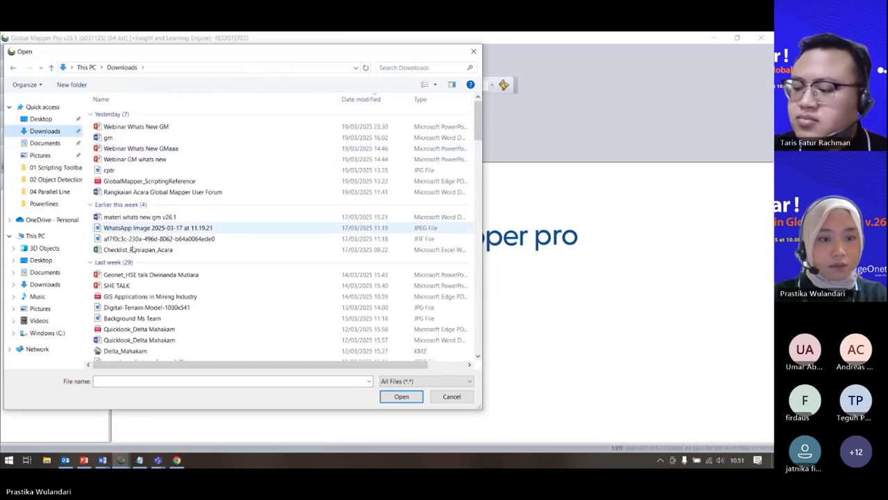
scroll(131, 249, "down", 5)
left_click(47, 332)
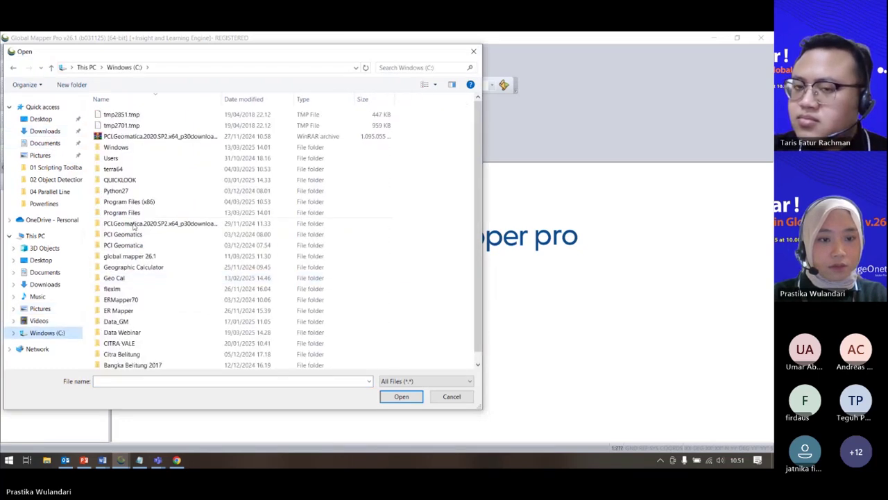
double_click(134, 325)
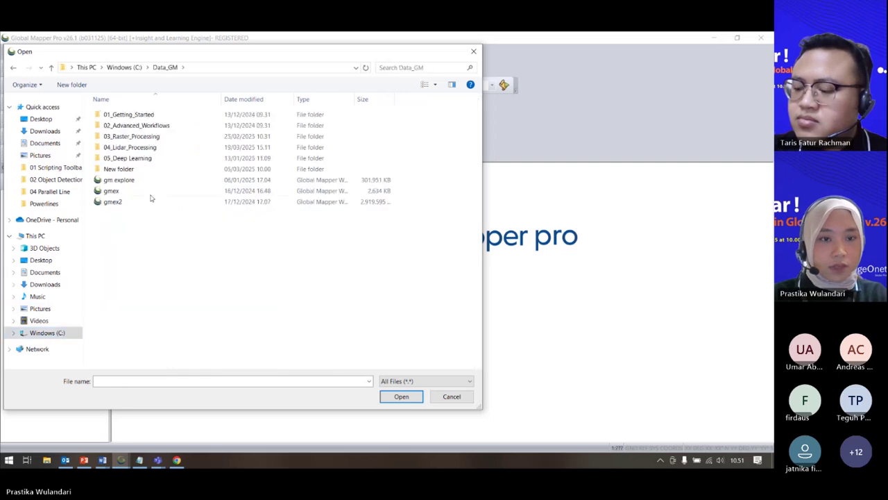
left_click(148, 147)
double_click(148, 147)
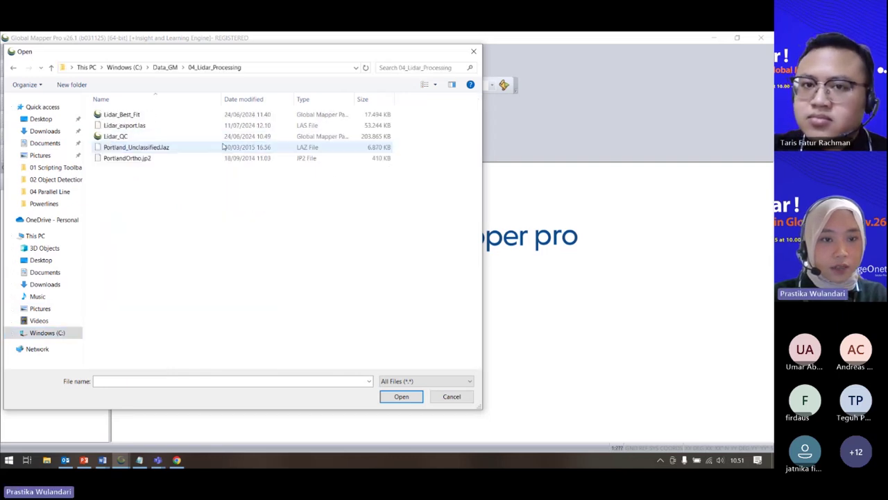
Load Portland_Unclassified.laz as a point cloud, accepting the lidar load options with all classifications and return types.
left_click(174, 148)
left_click(402, 396)
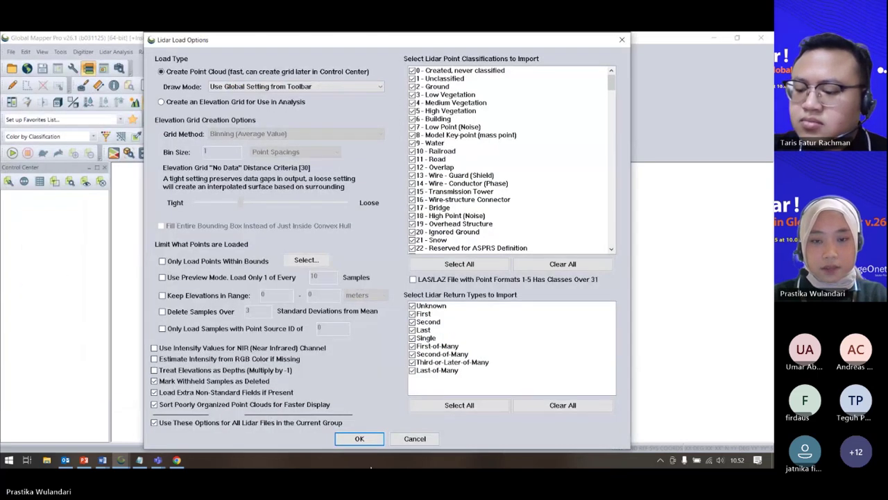
left_click(366, 439)
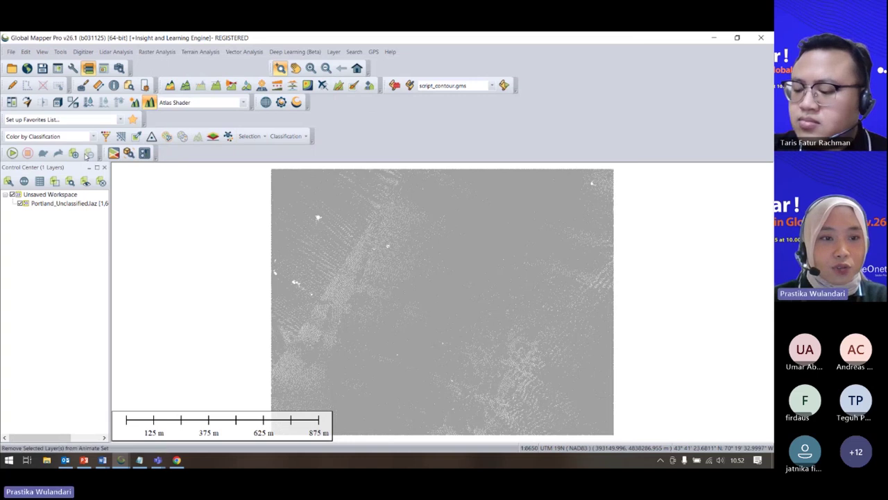
Open Automatic Point Cloud Analysis for the Portland_Unclassified.laz layer and undock its window over the map.
right_click(72, 204)
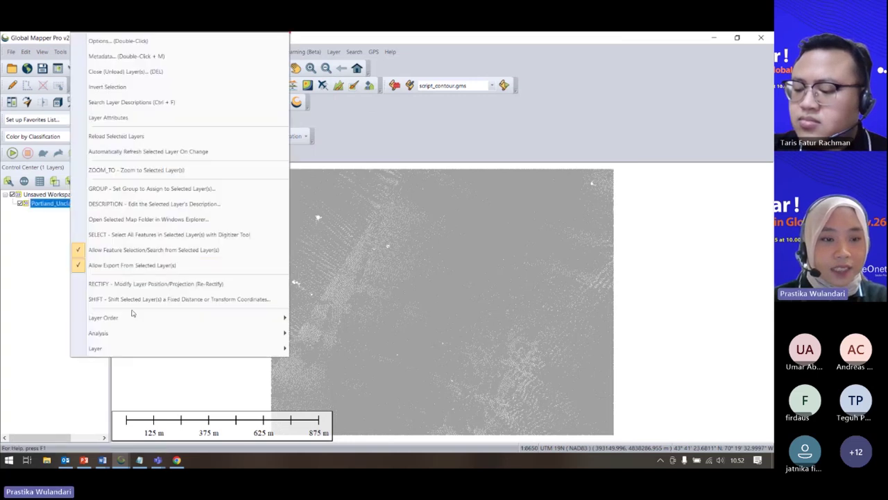
left_click(11, 255)
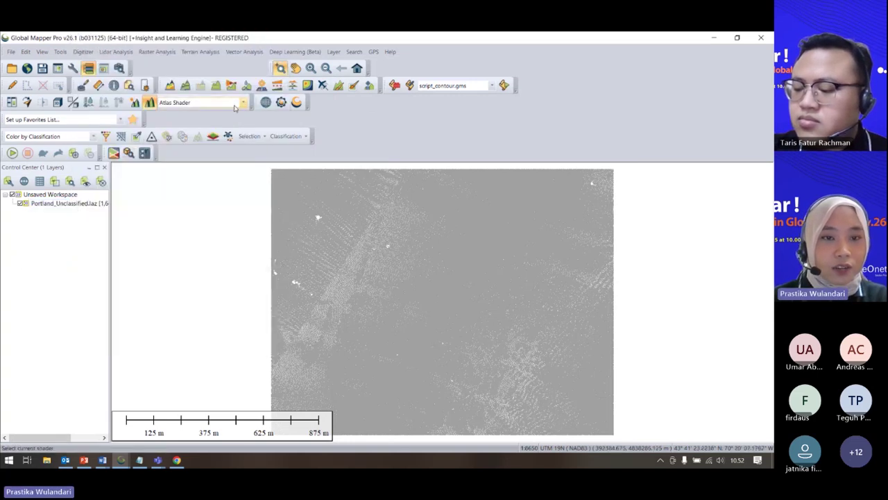
left_click(290, 136)
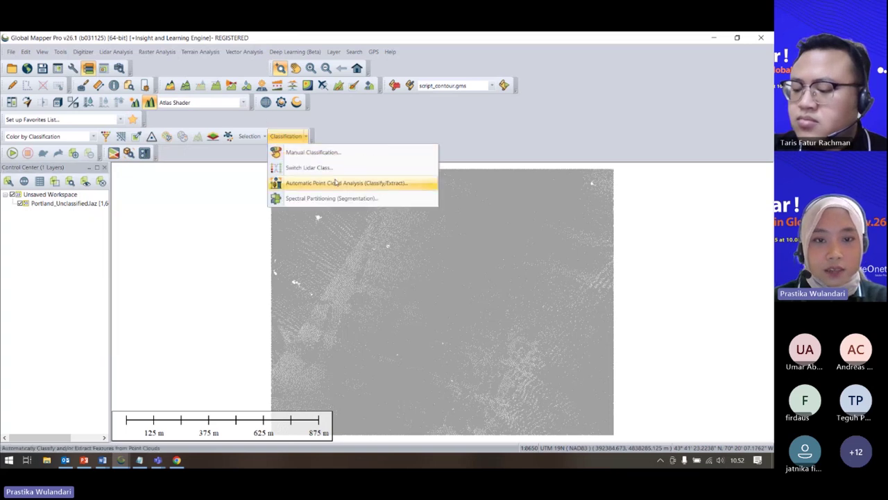
left_click(350, 184)
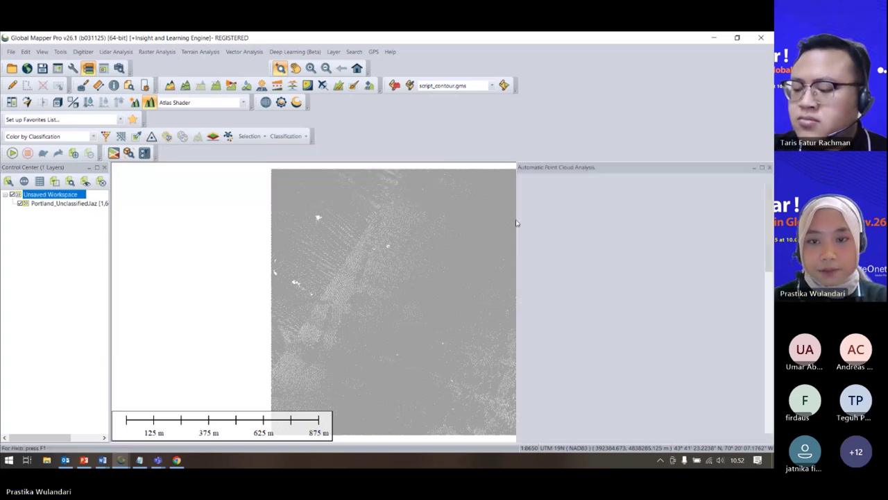
left_click_drag(615, 171, 439, 104)
Expand the Building and Vegetation feature models in the shared settings and collapse the Power Line model.
scroll(437, 258, "down", 5)
scroll(437, 258, "down", 1)
left_click(361, 215)
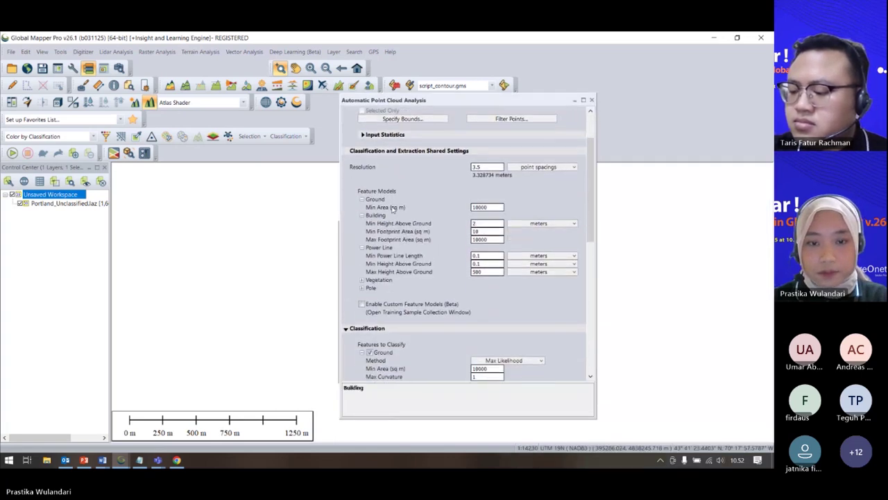
double_click(375, 247)
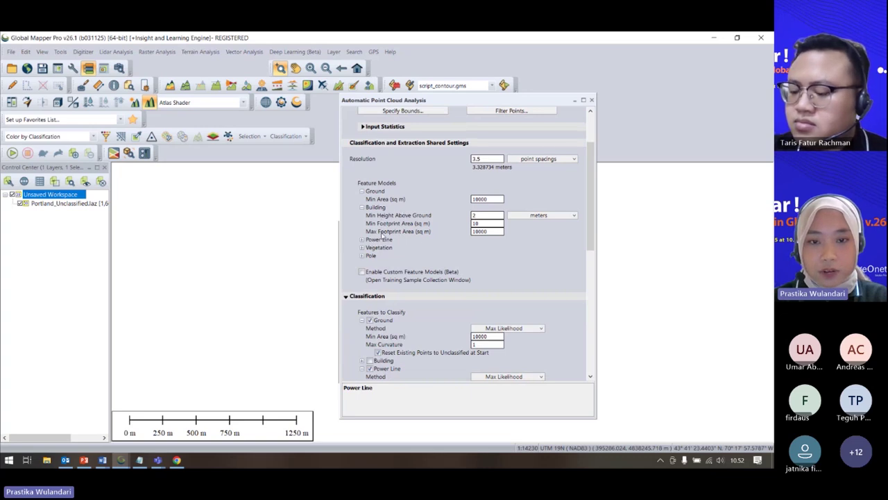
scroll(381, 233, "down", 1)
left_click(362, 232)
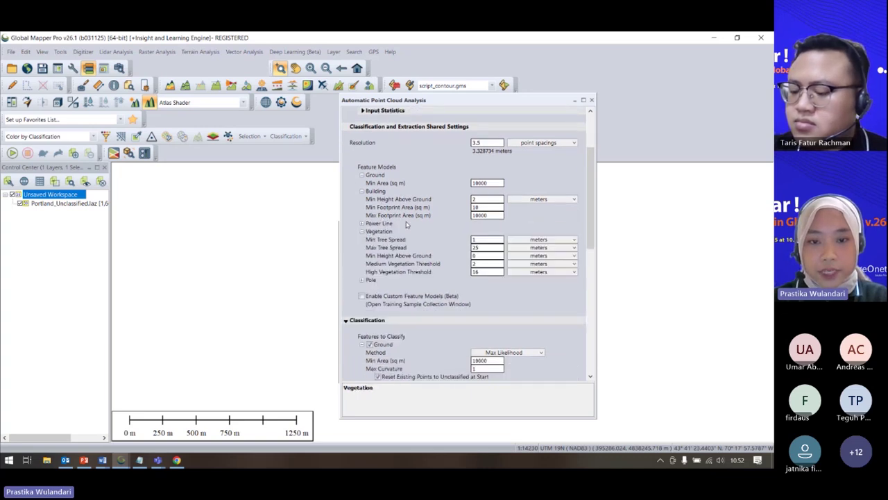
Exclude Power Line from the features to classify and enable Building and Vegetation alongside Ground.
scroll(383, 300, "down", 3)
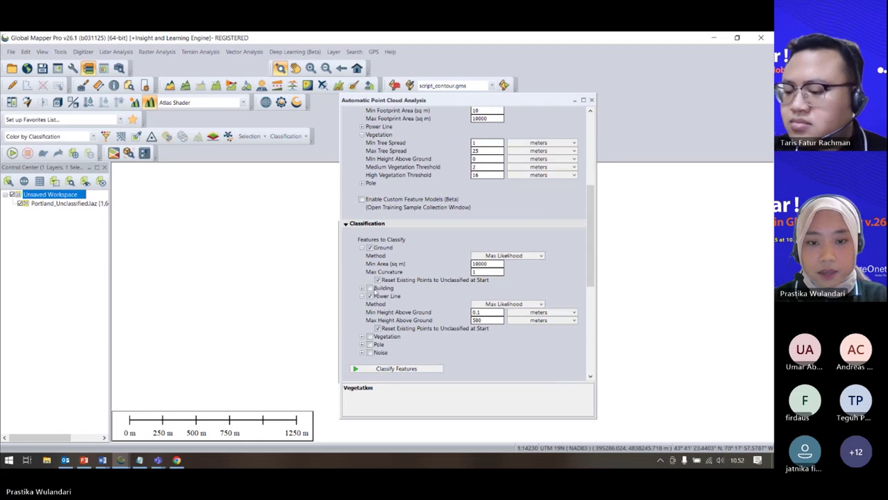
double_click(384, 299)
left_click(371, 264)
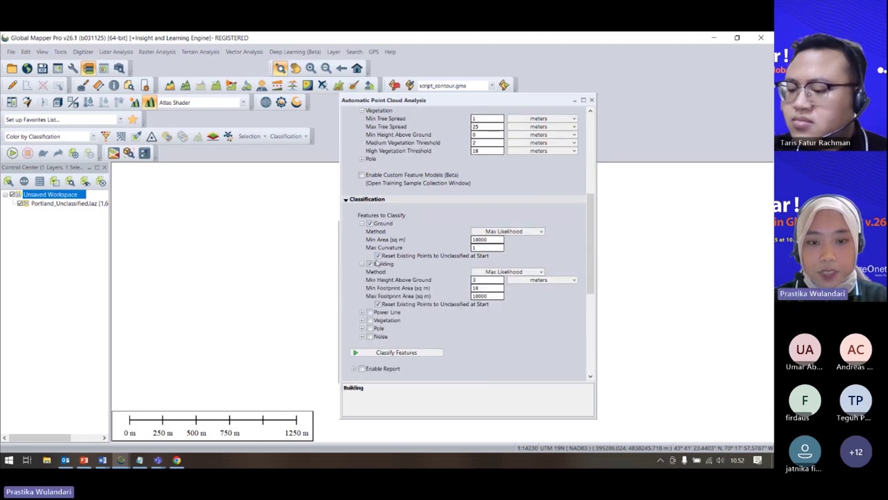
scroll(416, 281, "down", 1)
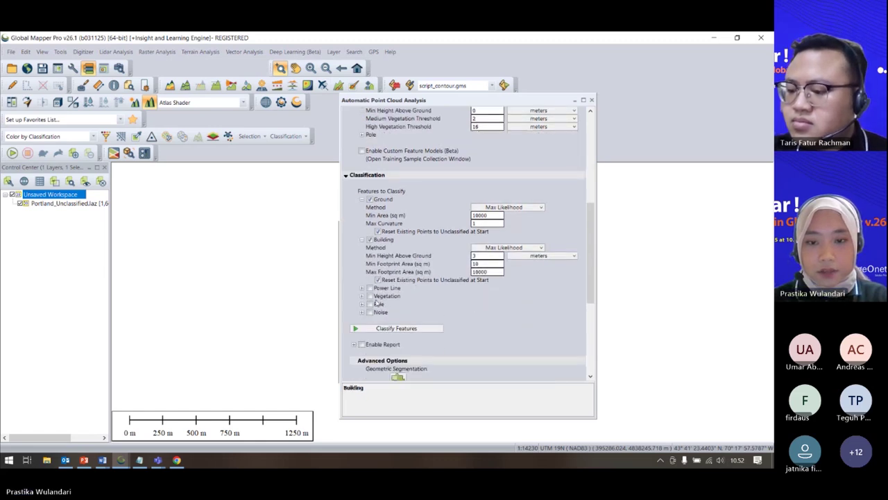
left_click(370, 297)
scroll(522, 259, "down", 1)
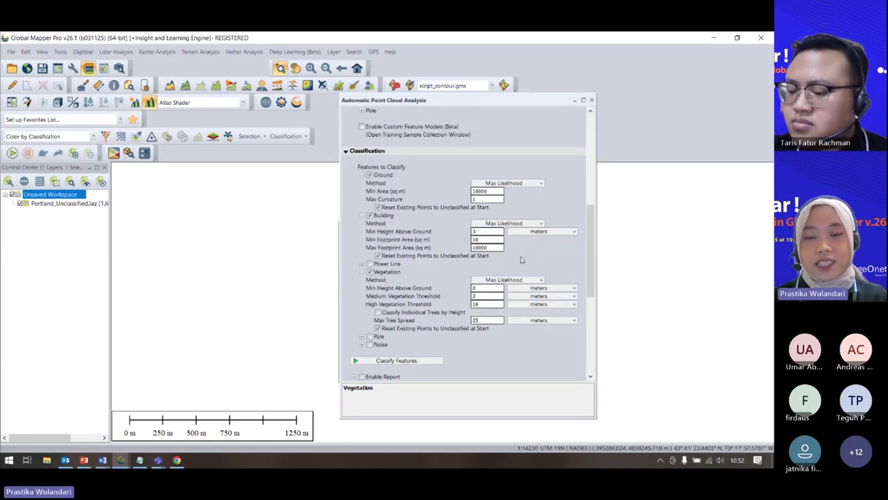
Review the Ground, Building and Vegetation parameters and run the feature classification with the Max Likelihood method.
scroll(522, 259, "up", 2)
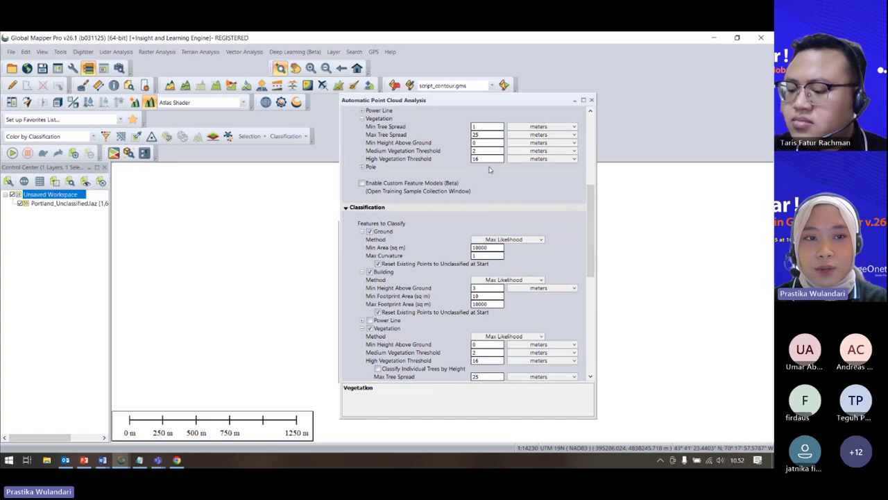
scroll(493, 181, "down", 2)
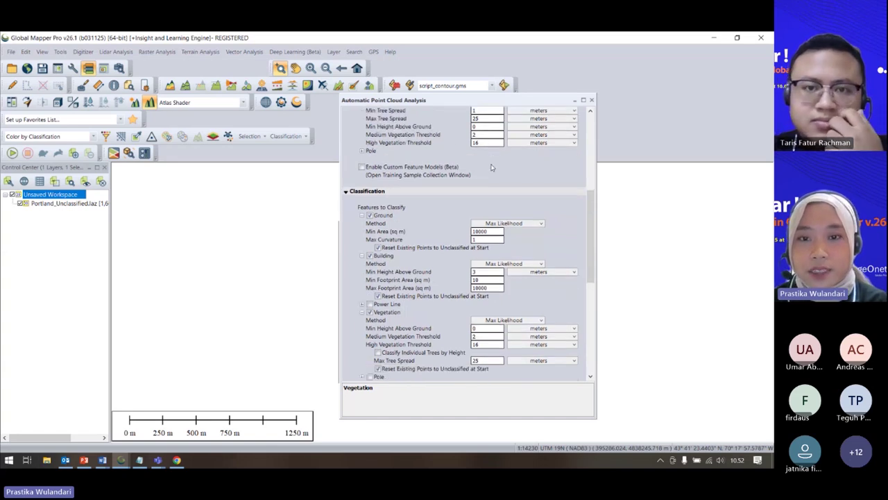
scroll(496, 200, "down", 2)
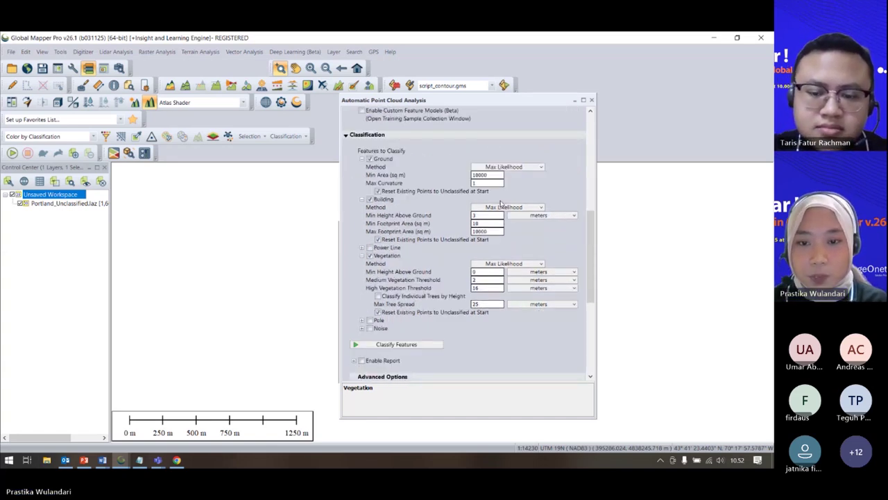
scroll(494, 277, "down", 1)
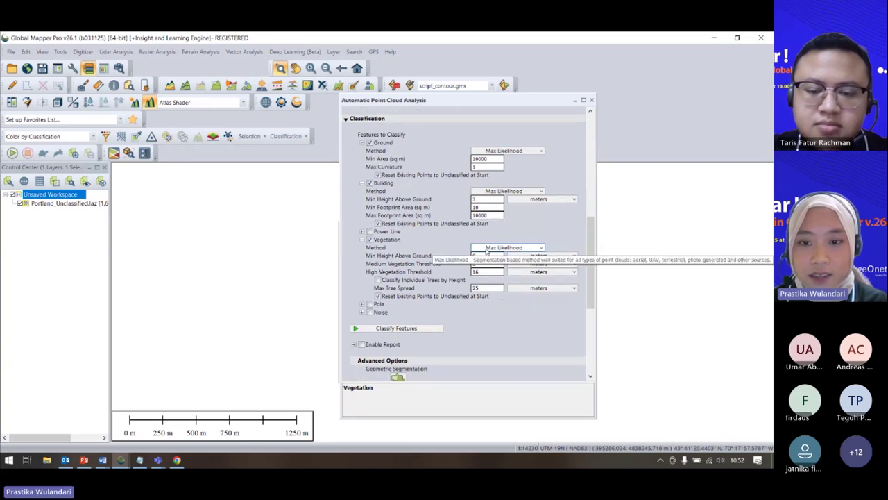
left_click(430, 329)
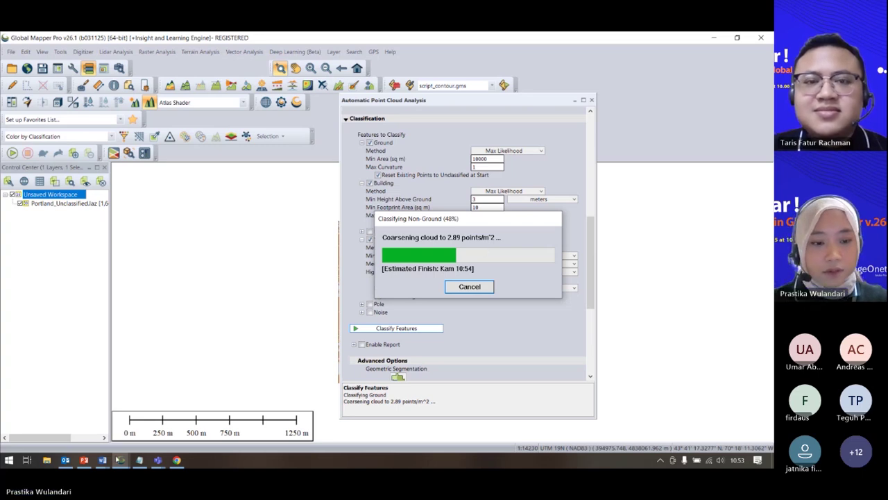
Switch to the Parallel_Line2.gmw workspace, hide kontur_ex2.shp and toggle the first GENERATED CONTOURS layer on and off.
mouse_move(119, 462)
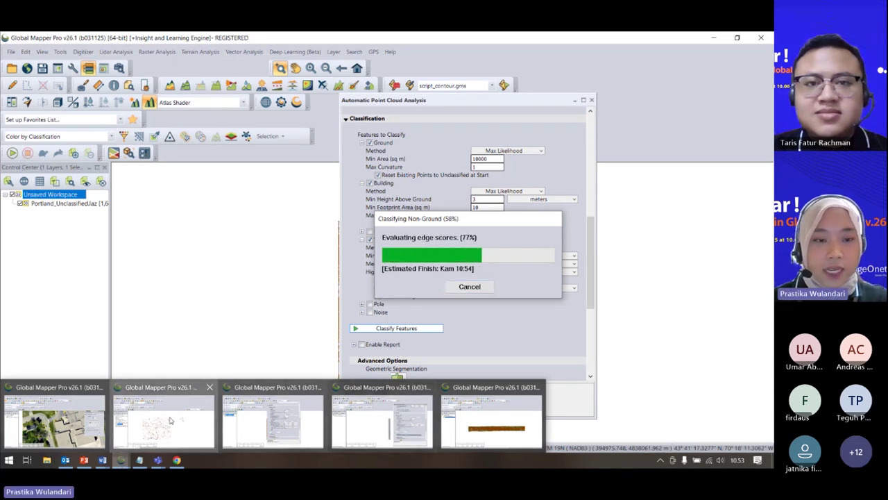
left_click(243, 431)
left_click(21, 284)
left_click(25, 283)
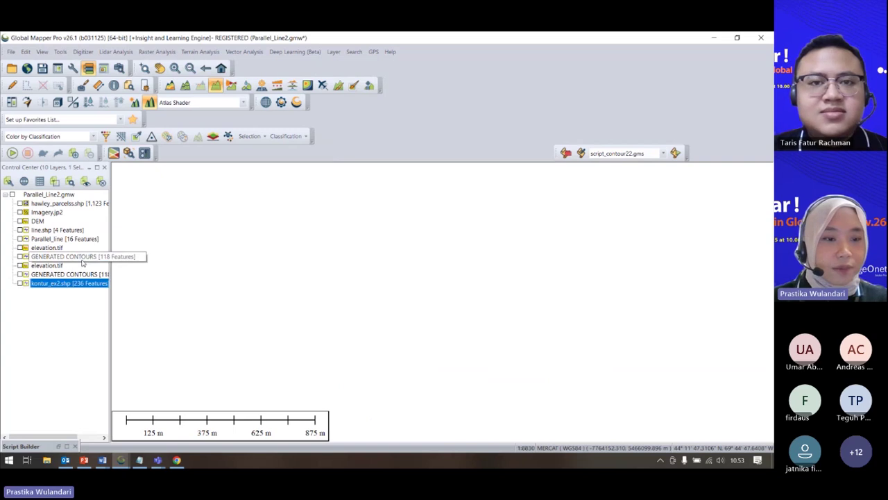
left_click(21, 256)
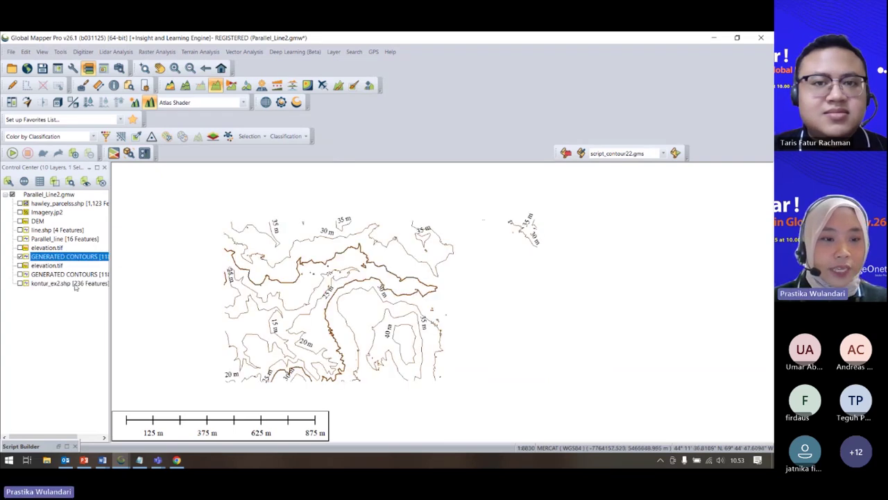
left_click(21, 257)
left_click(63, 256)
Show the DEM layer in Parallel_Line2.gmw and zoom the map to its extent.
left_click(21, 220)
left_click(38, 221)
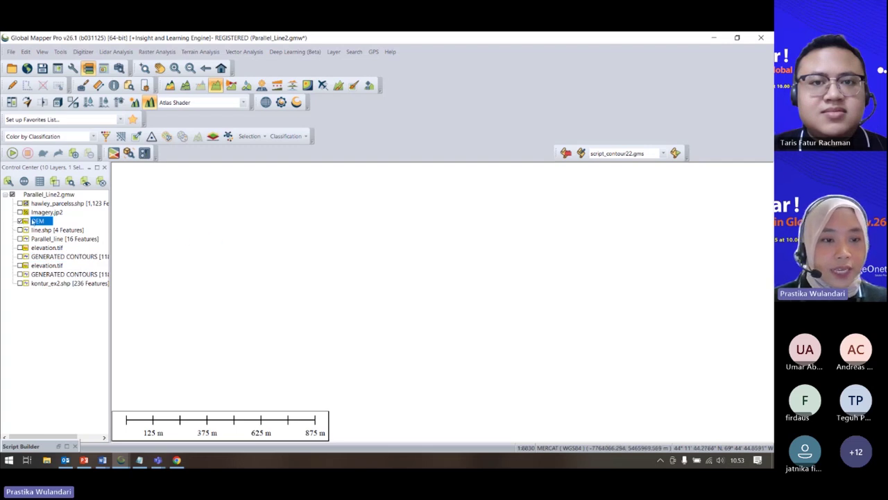
right_click(38, 220)
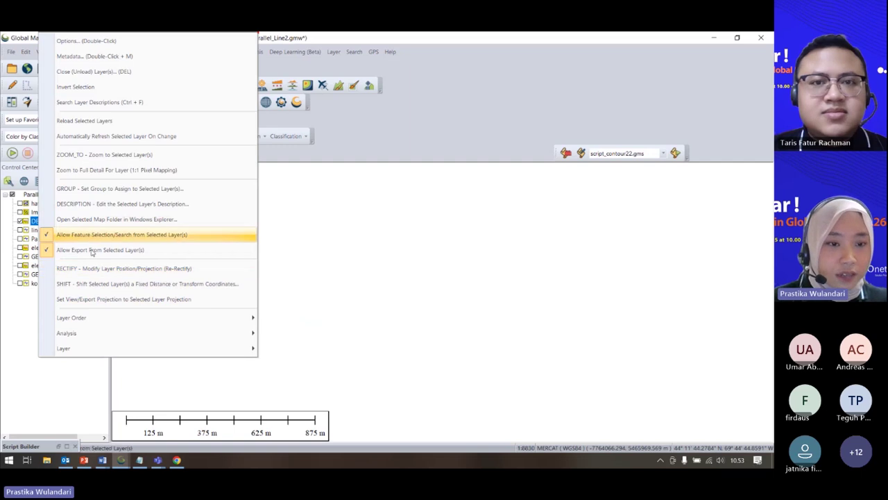
left_click(137, 157)
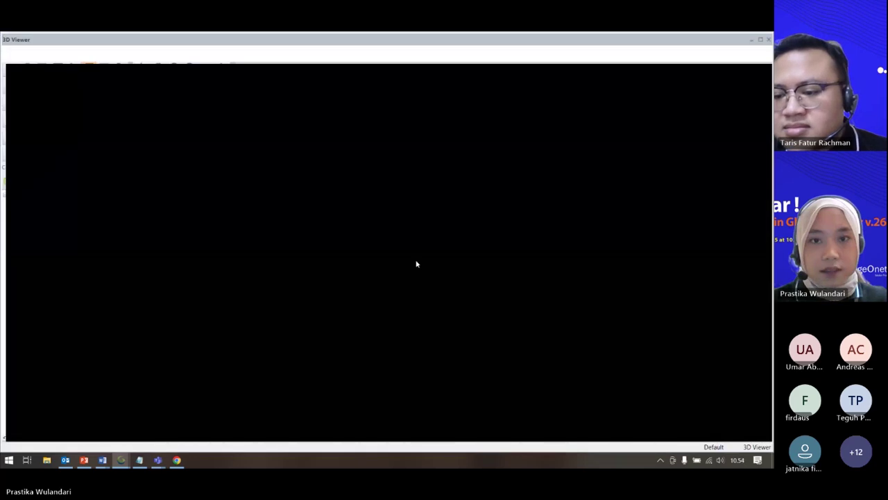
Set the 3D camera position to a point picked on the DEM's central red peak and orbit around the terrain.
scroll(411, 292, "up", 5)
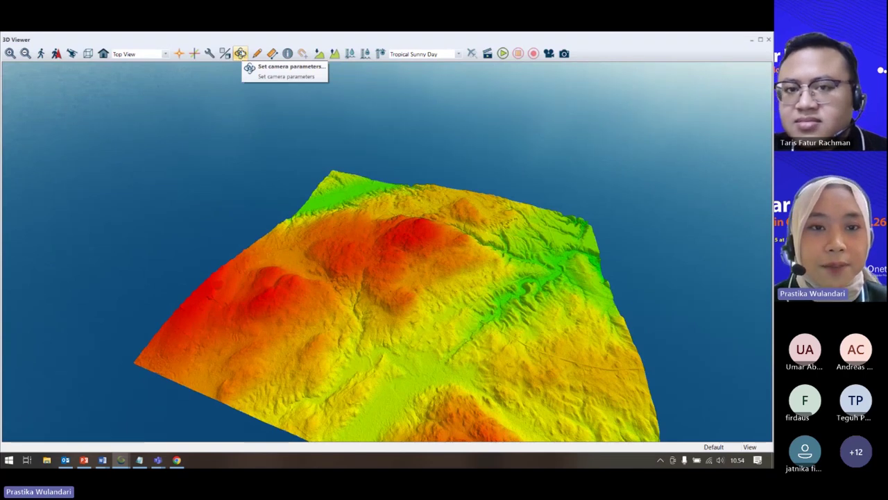
left_click(240, 54)
left_click_drag(292, 153, 344, 120)
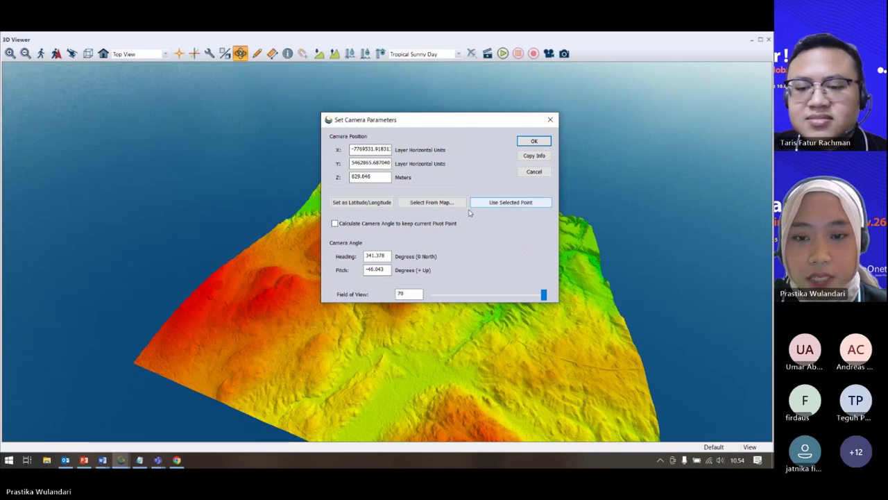
left_click(430, 202)
left_click(451, 202)
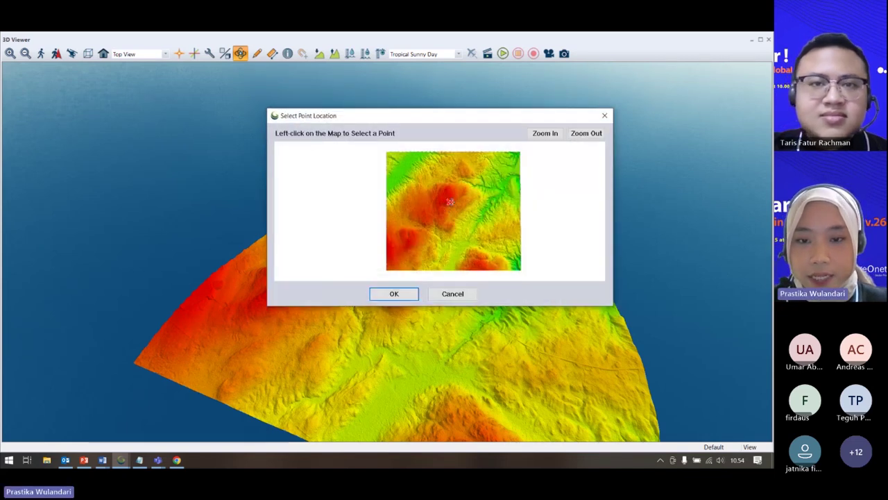
left_click(394, 294)
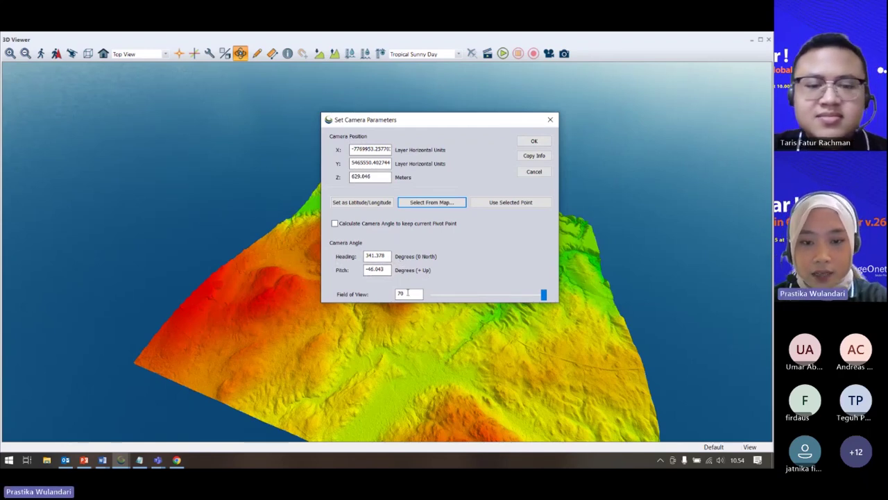
left_click(535, 142)
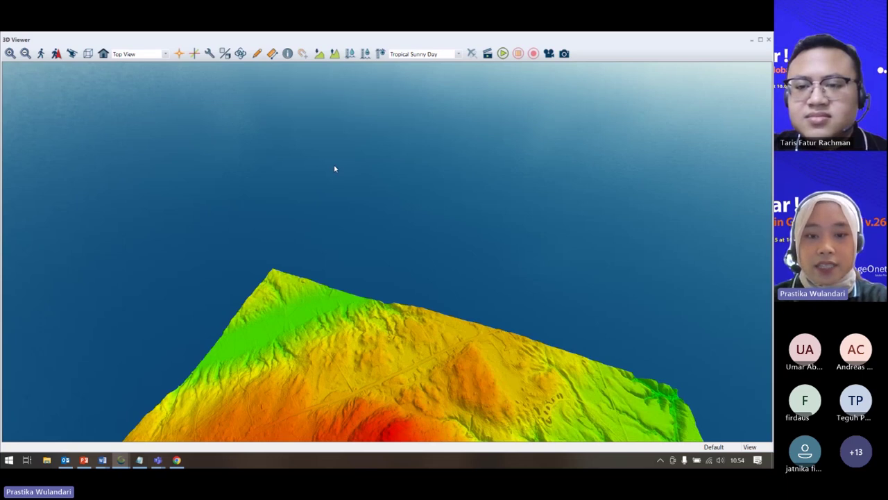
left_click_drag(524, 211, 601, 224)
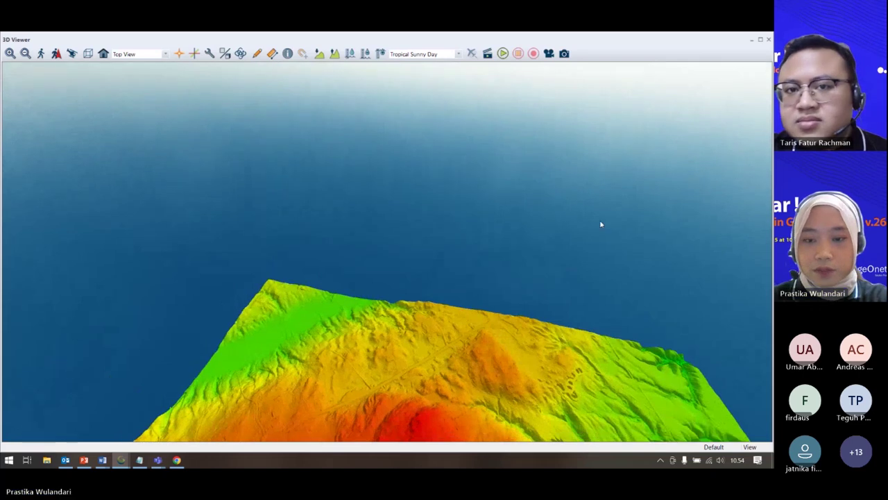
left_click_drag(363, 202, 469, 303)
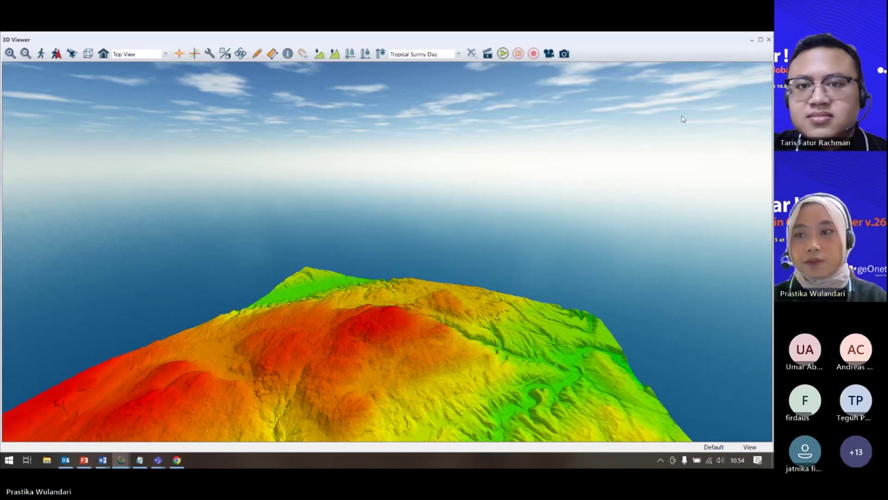
Check the progress of the Portland_Unclassified.laz classification and close the 3D view of the DEM.
left_click(120, 459)
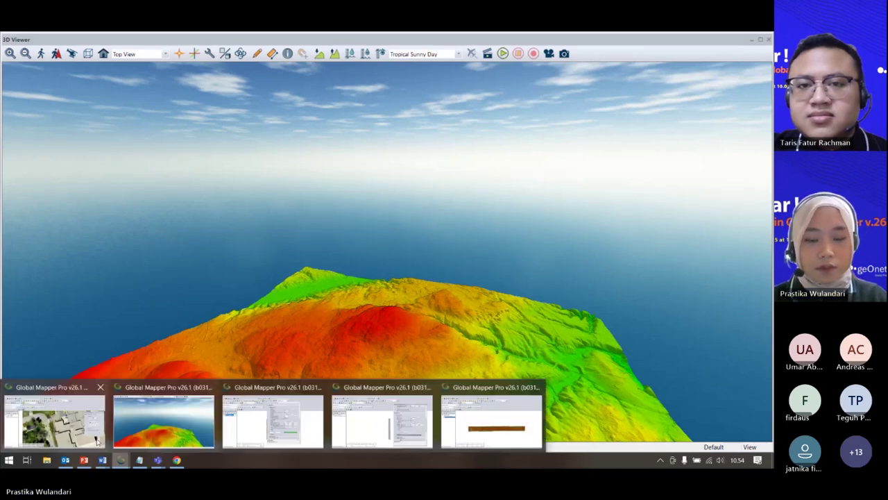
left_click(302, 425)
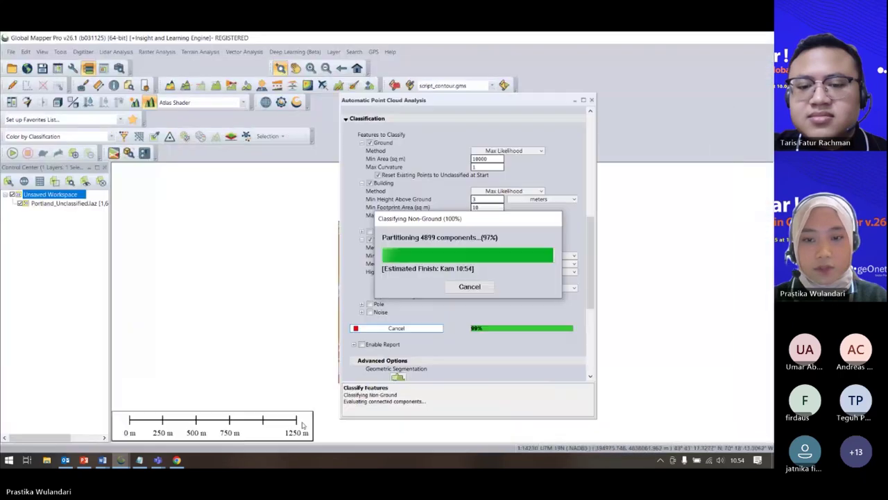
key("alt+Tab")
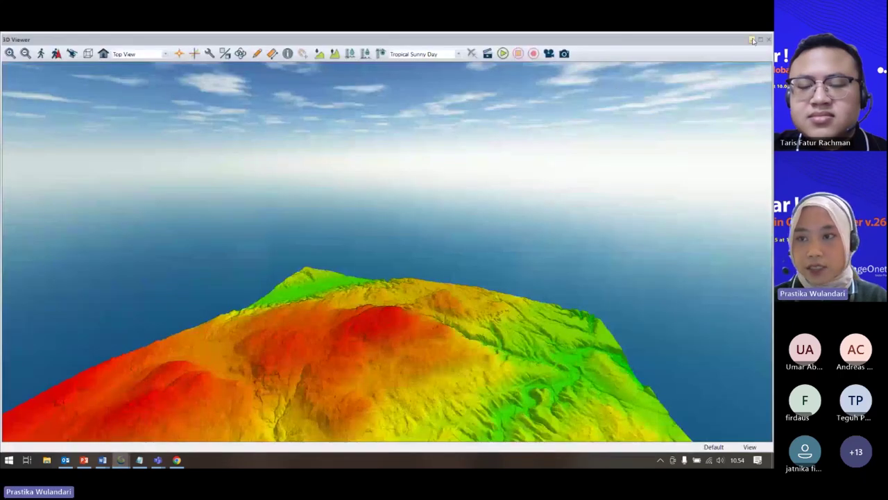
left_click(769, 39)
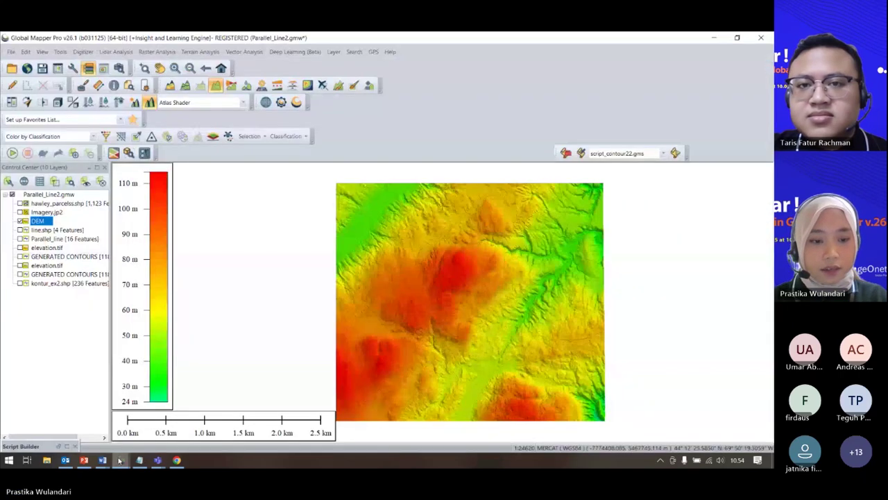
Minimize the point cloud analysis window of the Power_Line.laz session and close the one in the Portland_Unclassified.laz session.
mouse_move(120, 461)
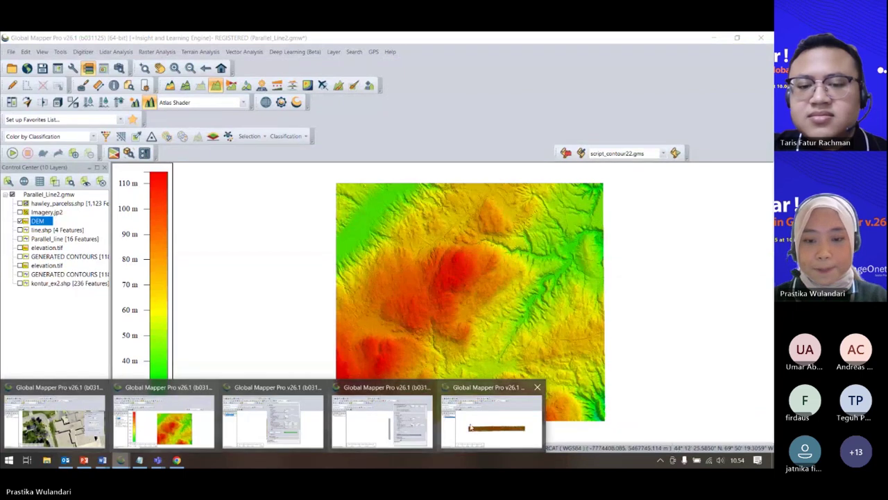
left_click(409, 433)
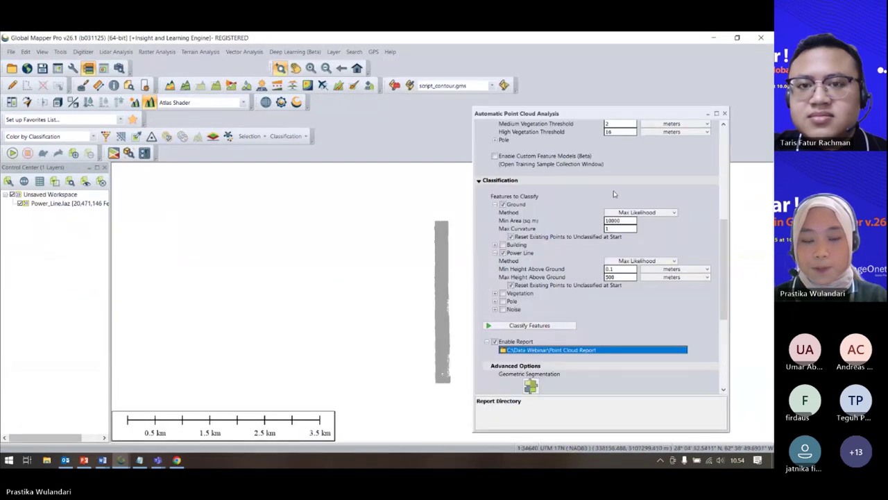
mouse_move(121, 460)
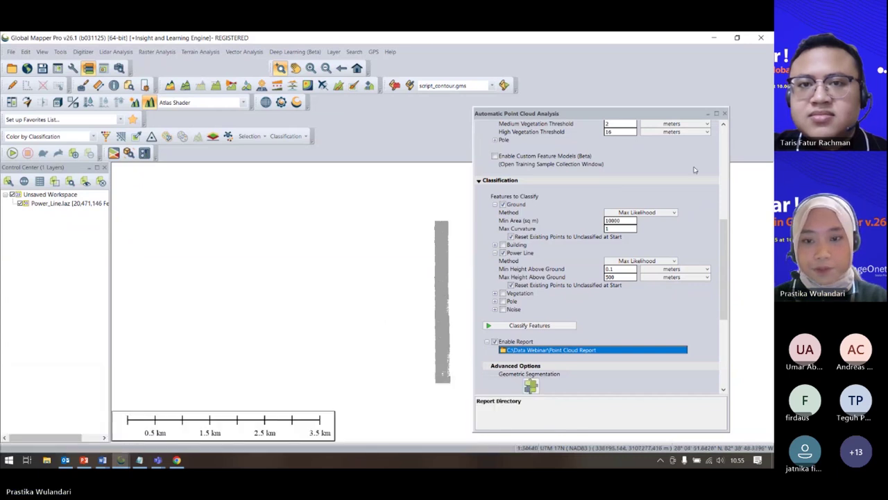
left_click(709, 114)
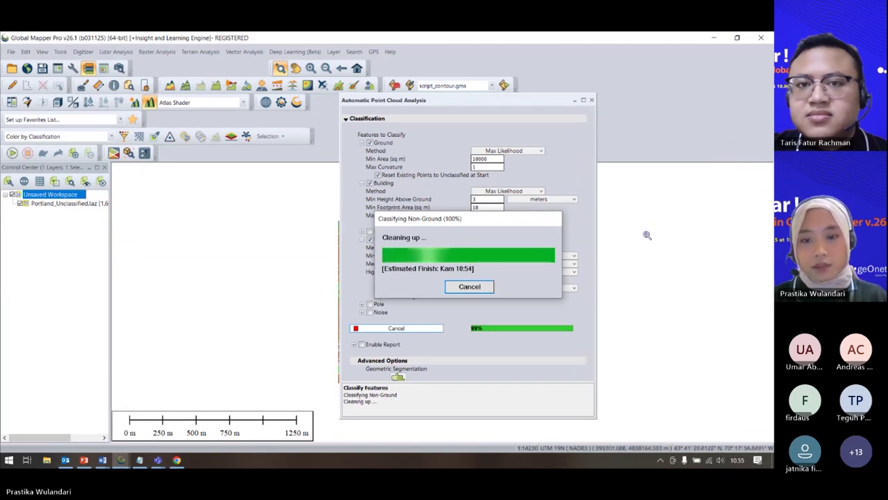
left_click(592, 101)
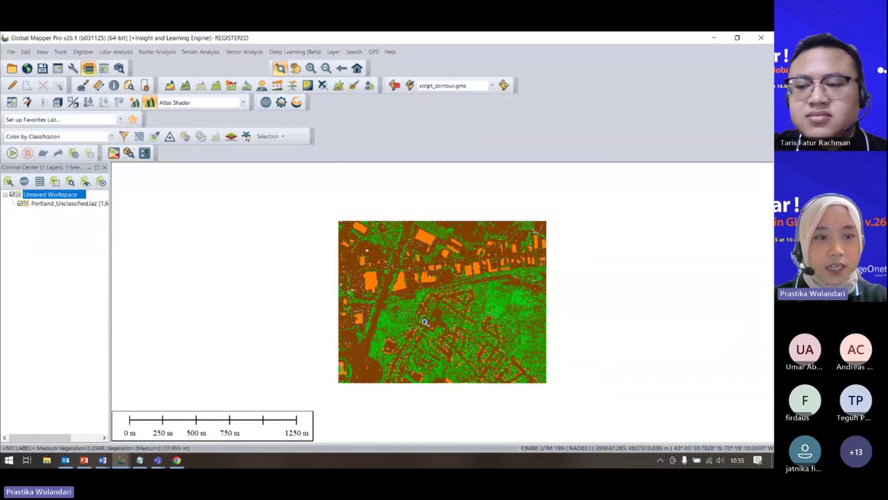
Examine the classified Portland point cloud on the map and from several angles in 3D, and close the 3D view.
scroll(425, 322, "up", 2)
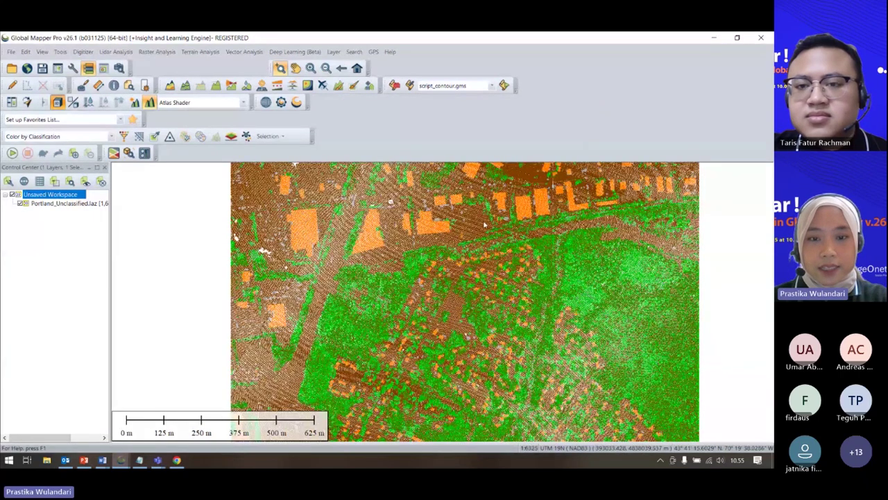
scroll(430, 322, "up", 5)
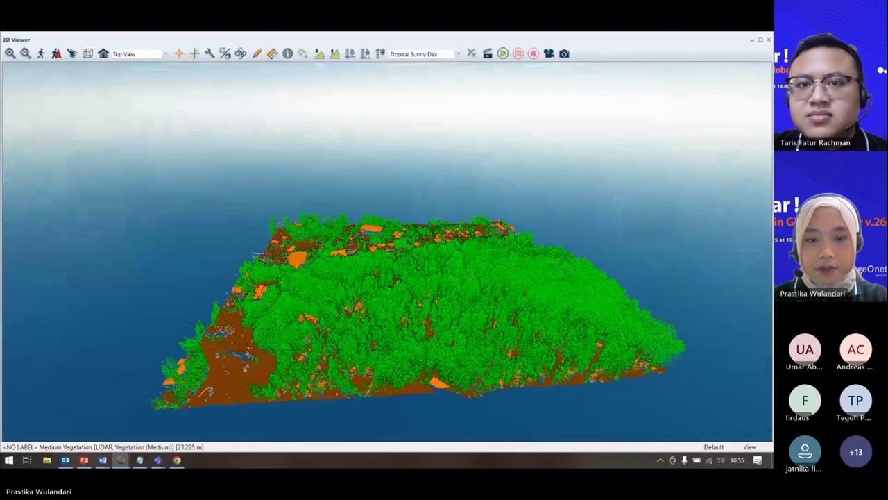
left_click_drag(541, 278, 724, 105)
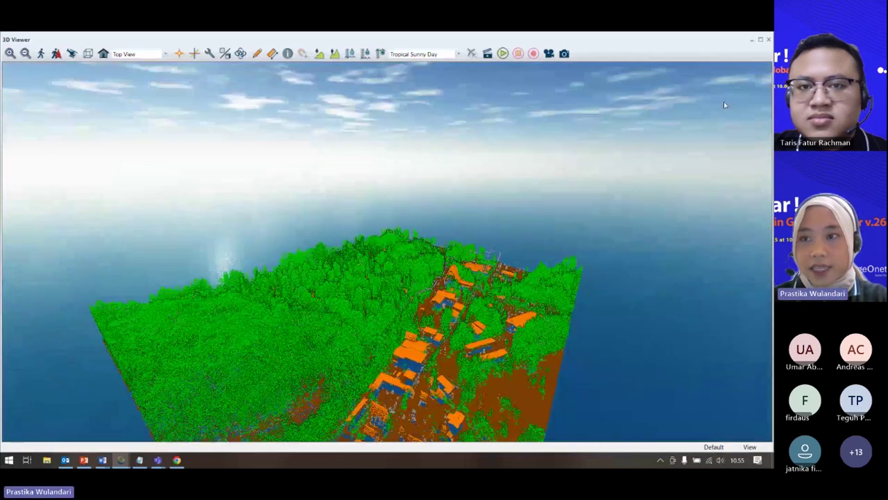
left_click(768, 41)
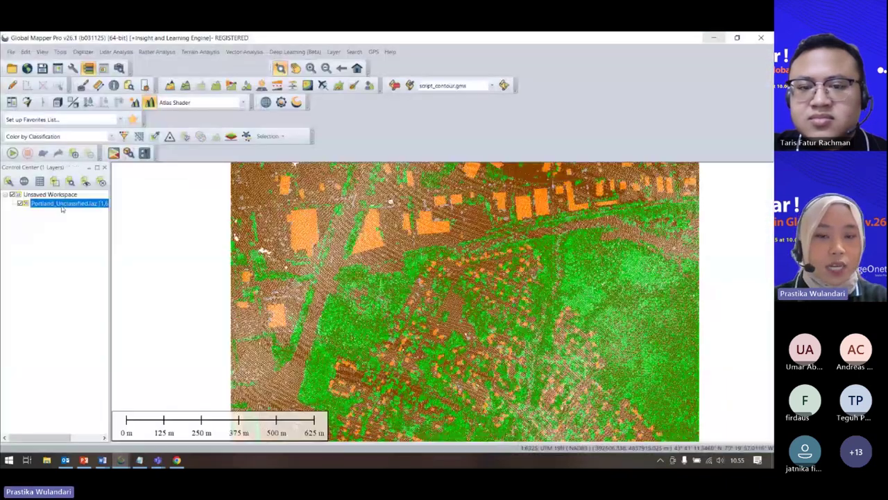
Split the Portland_Unclassified.laz layer by its CLASS attribute and list the resulting sub-layers with their full names readable.
right_click(45, 203)
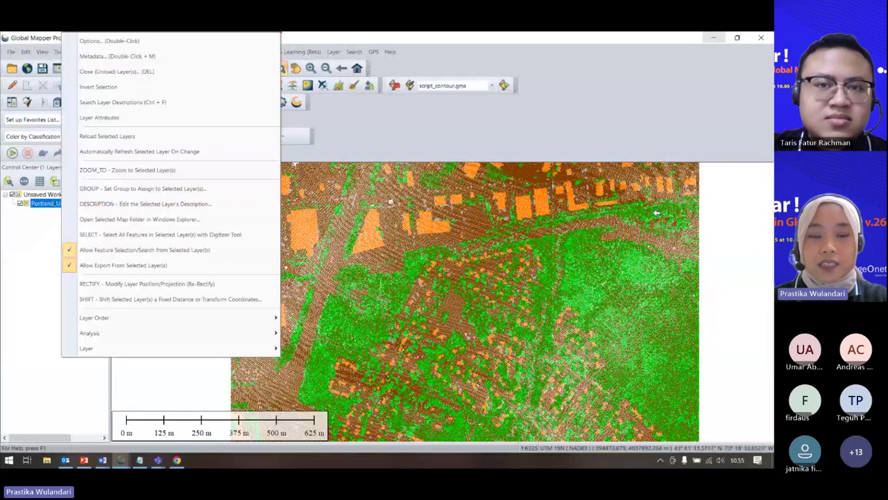
mouse_move(95, 349)
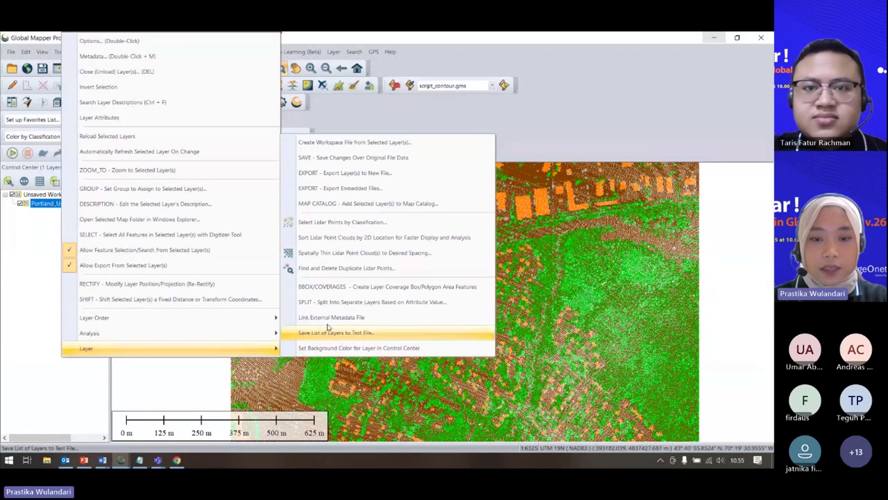
left_click(333, 302)
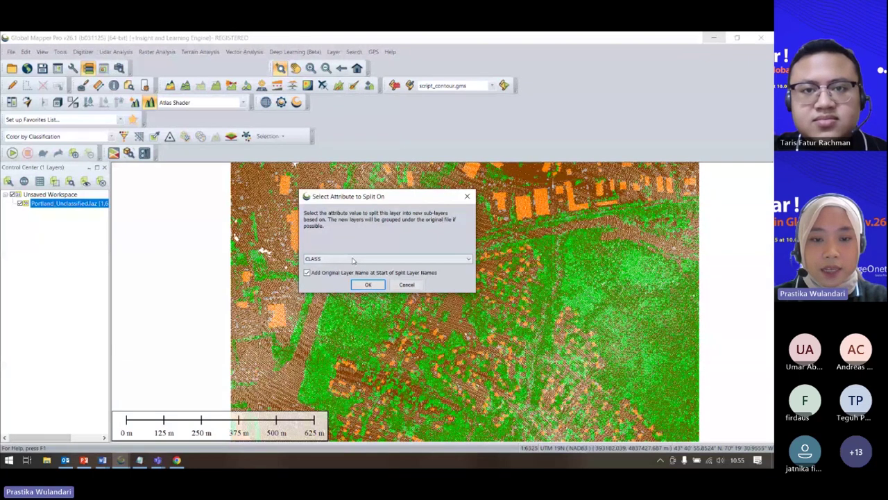
left_click(352, 259)
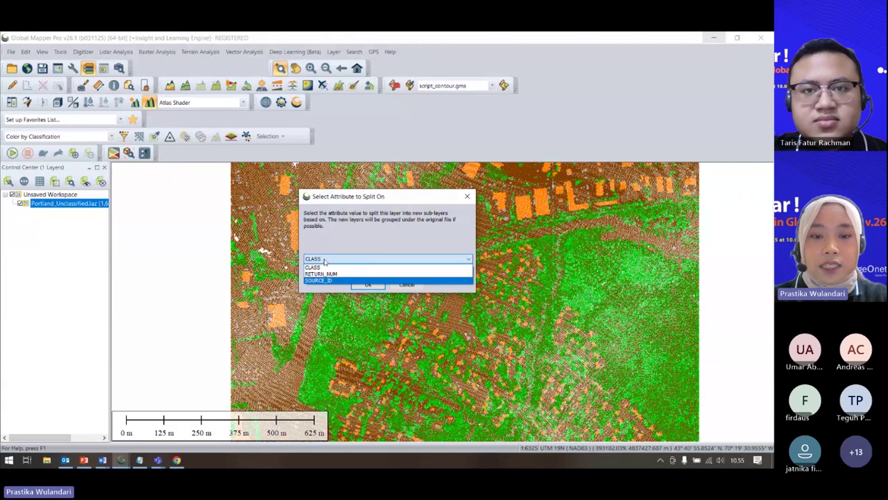
left_click(325, 260)
left_click(367, 284)
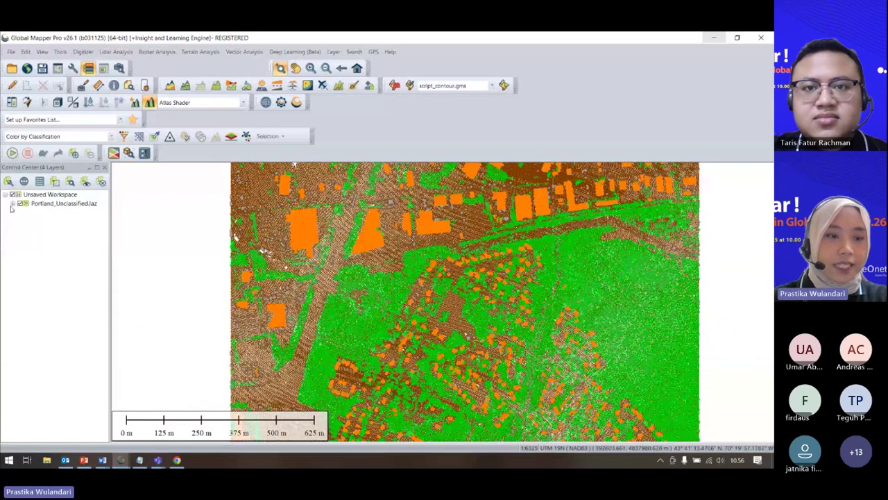
left_click(13, 204)
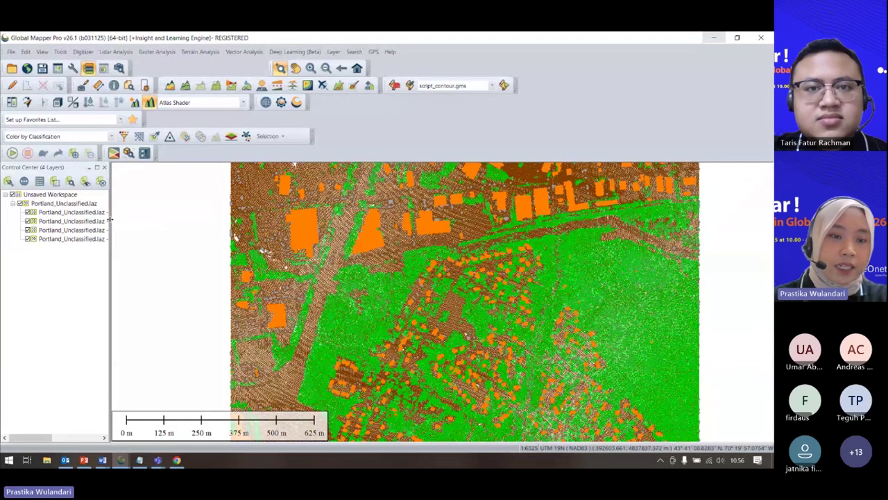
left_click_drag(110, 219, 184, 220)
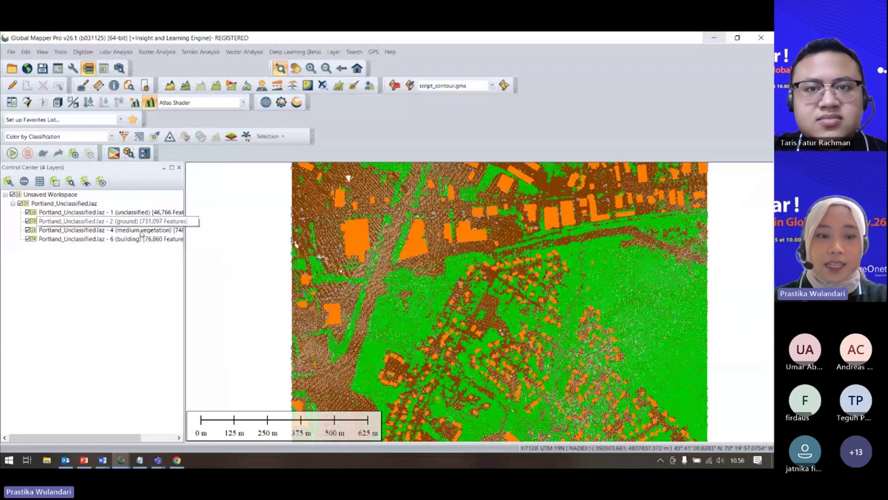
Examine the export formats available for the building sub-layer of Portland_Unclassified.laz and close the format selection without exporting.
right_click(124, 239)
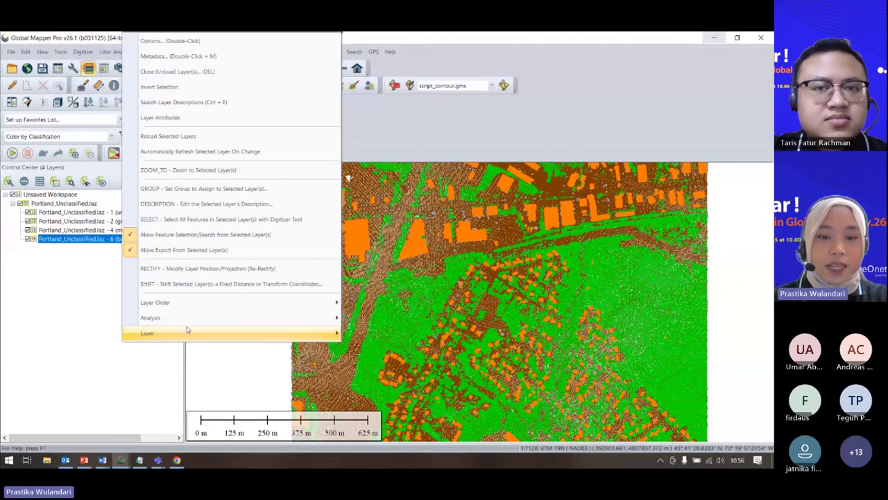
mouse_move(187, 331)
left_click(422, 161)
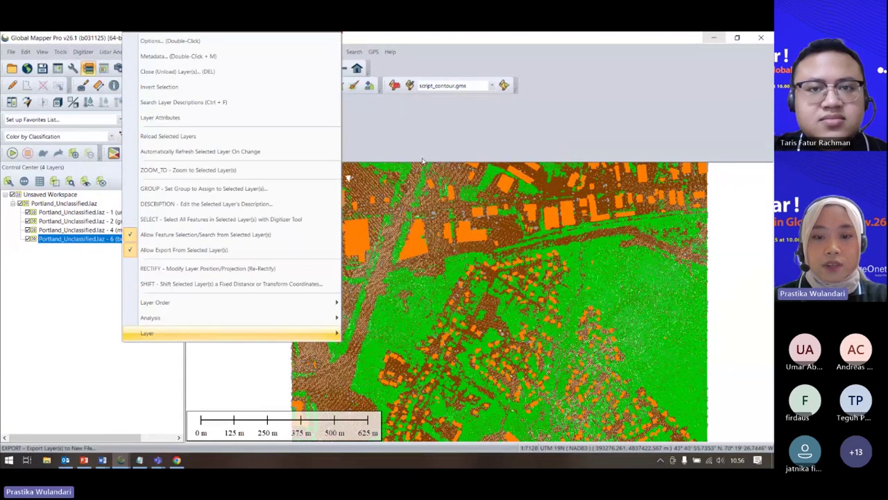
left_click(368, 314)
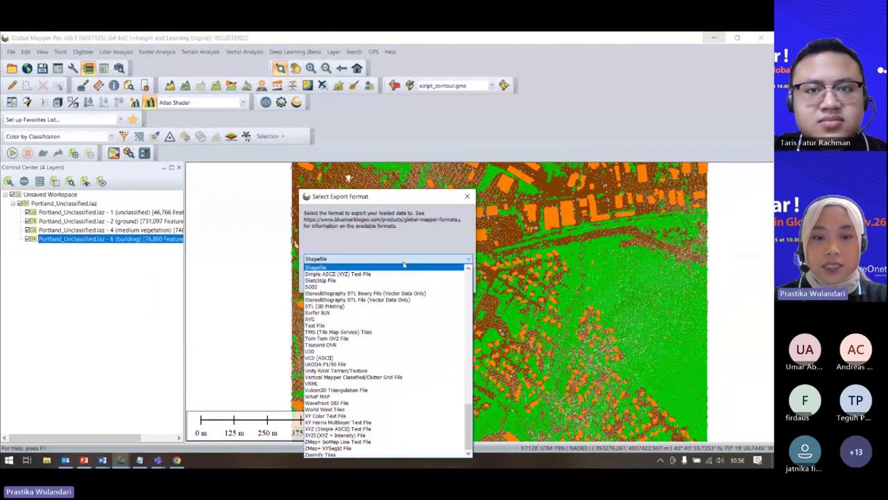
scroll(346, 444, "up", 1)
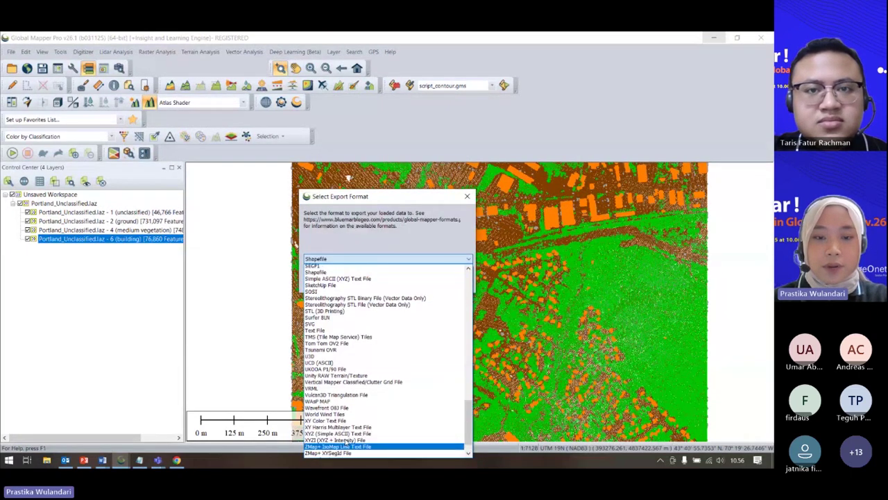
scroll(345, 444, "up", 5)
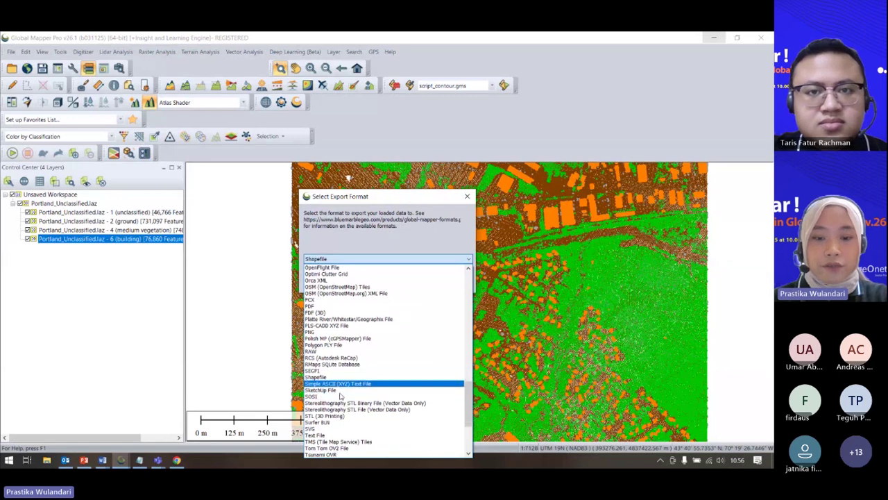
scroll(340, 397, "down", 5)
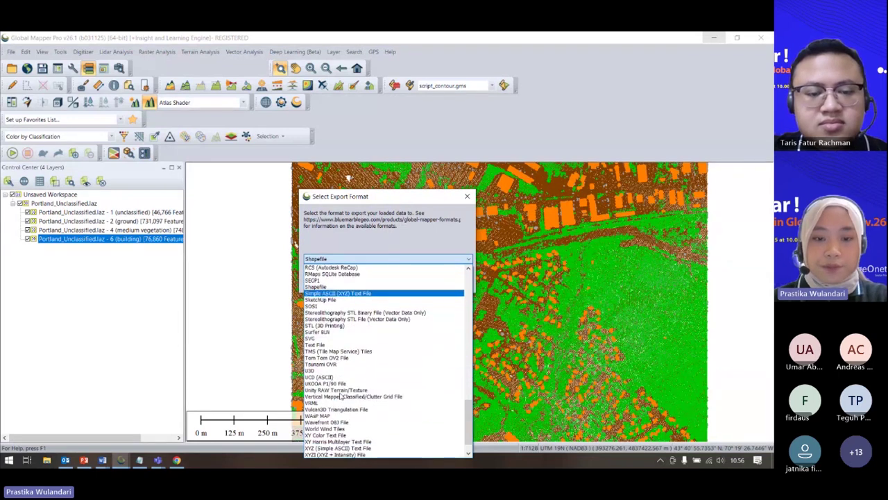
scroll(340, 397, "up", 5)
scroll(340, 396, "up", 5)
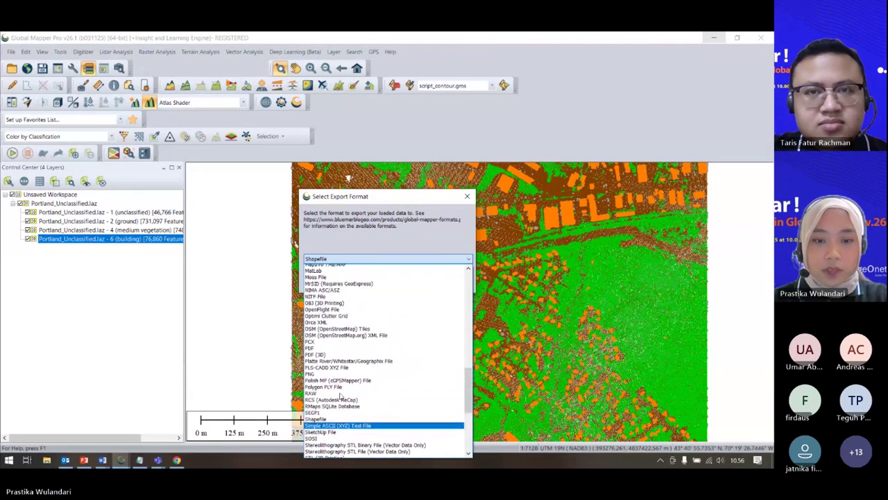
scroll(340, 397, "up", 6)
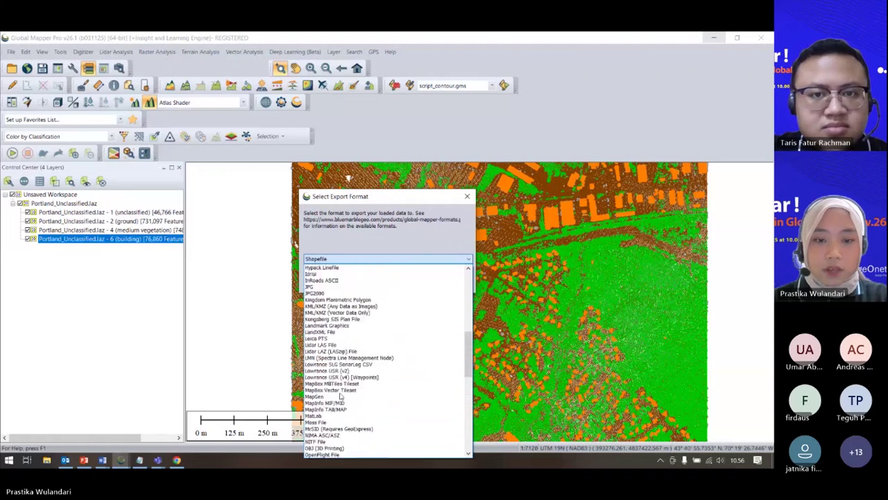
scroll(379, 358, "up", 3)
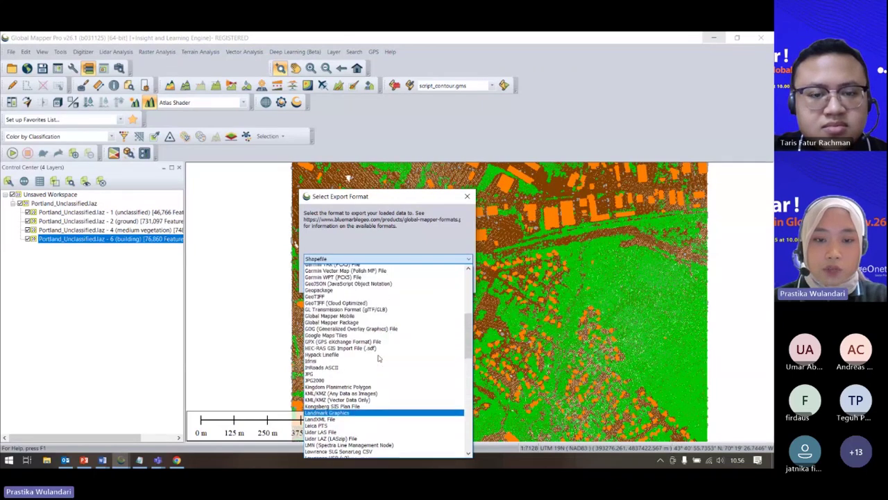
scroll(333, 310, "up", 8)
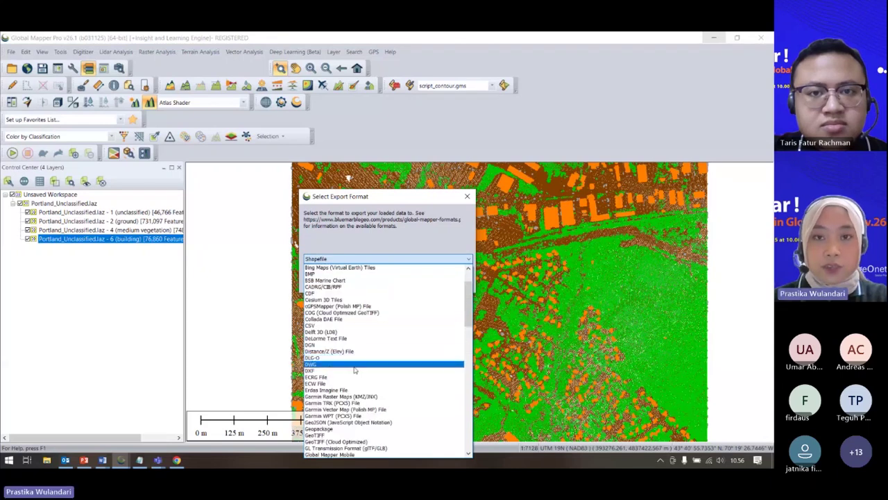
left_click(475, 196)
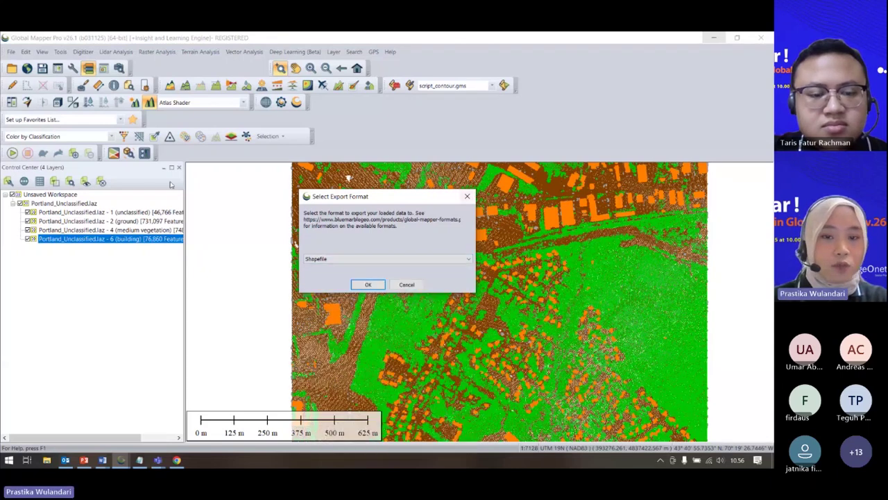
left_click(467, 197)
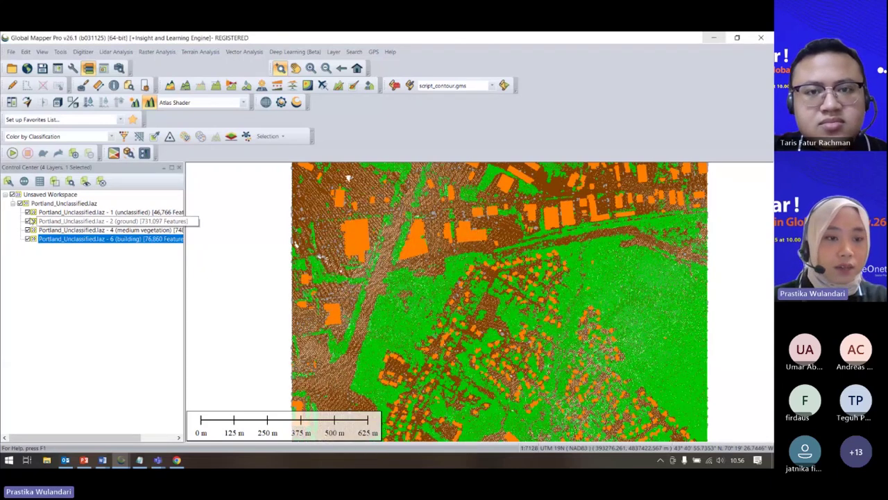
Hide all Portland_Unclassified.laz sub-layers and view the ground class and the building class one at a time on the map.
left_click(20, 203)
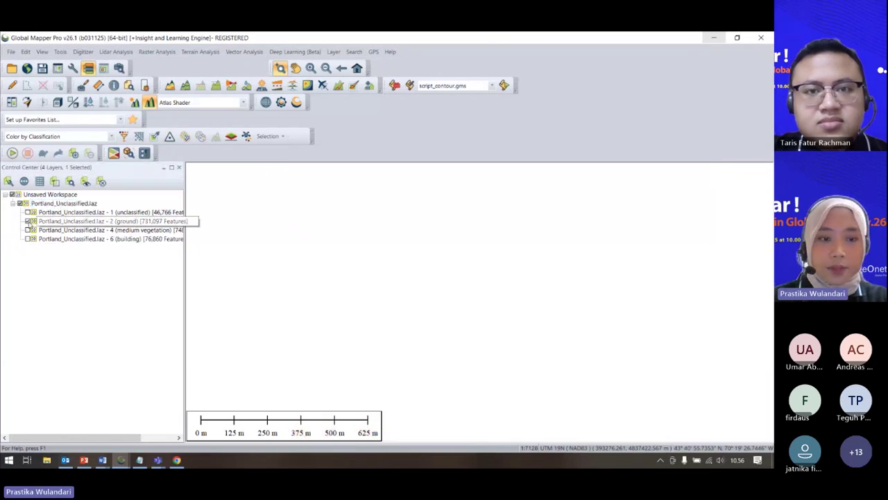
left_click(28, 220)
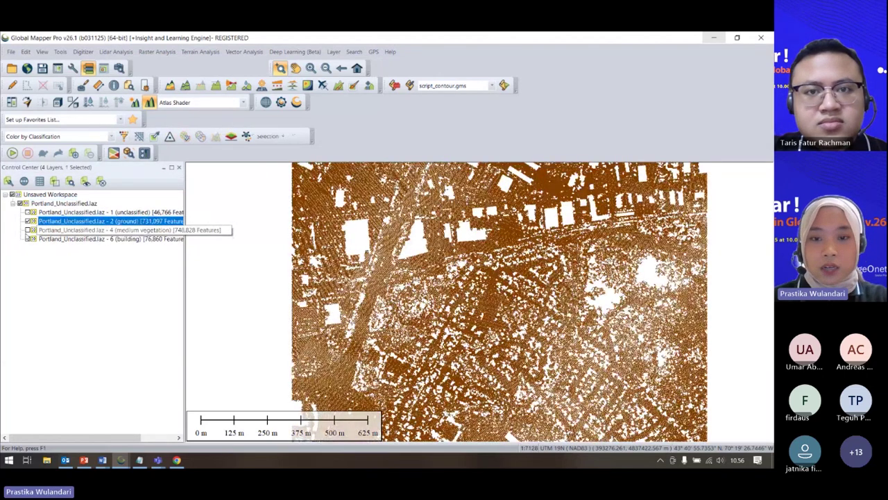
scroll(347, 309, "down", 3)
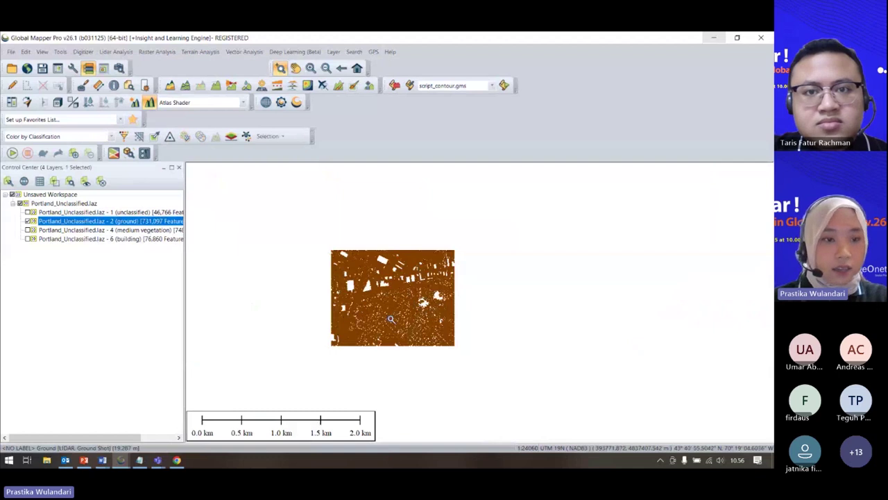
scroll(390, 319, "up", 1)
left_click(28, 221)
left_click(28, 239)
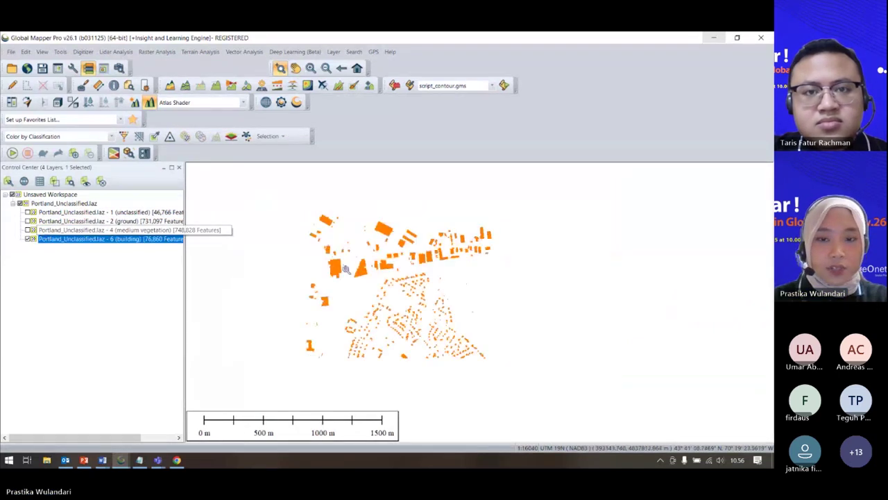
Display the medium vegetation, building and ground sub-layers together on the map, keeping the unclassified sub-layer hidden.
scroll(345, 269, "up", 2)
left_click(27, 230)
left_click(28, 239)
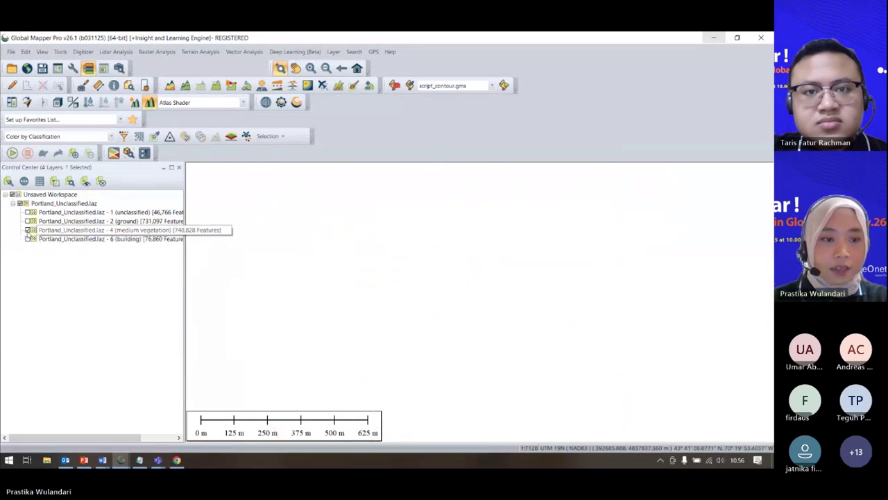
left_click(28, 239)
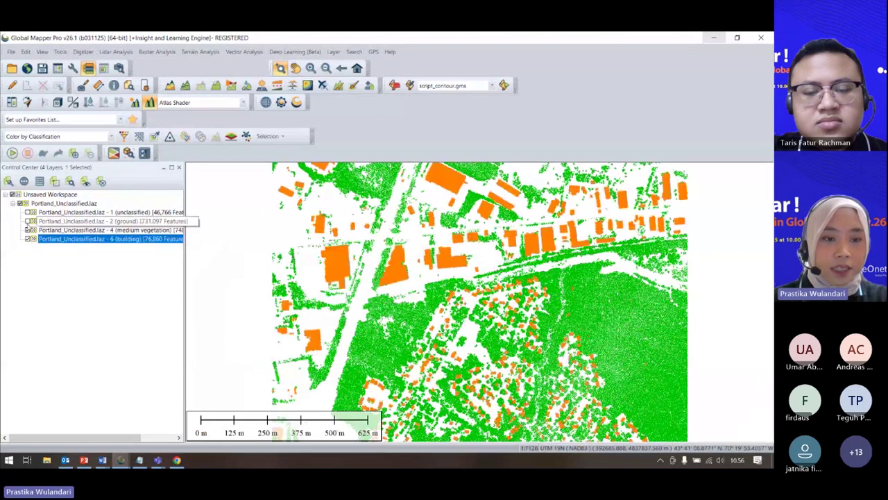
left_click(28, 221)
View the combined ground, medium vegetation and building points in 3D, close the 3D view and stop sharing the screen.
scroll(481, 315, "up", 2)
scroll(481, 315, "down", 3)
left_click(58, 103)
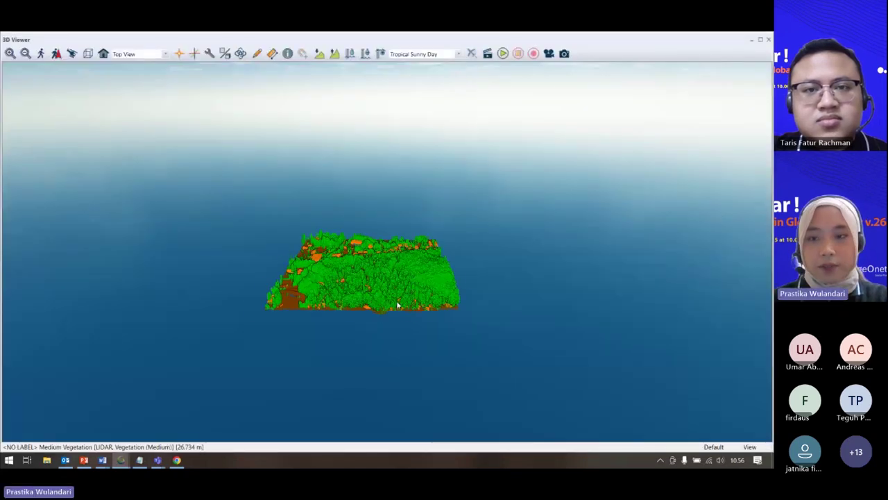
left_click(769, 39)
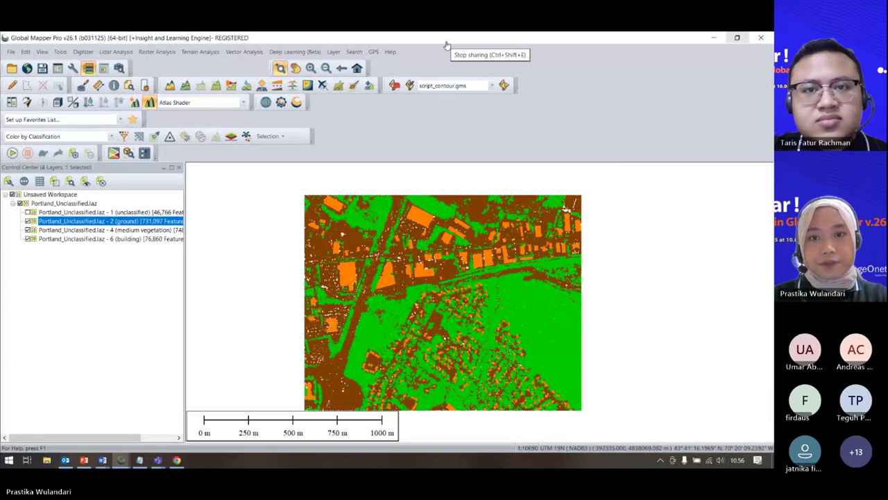
left_click(447, 45)
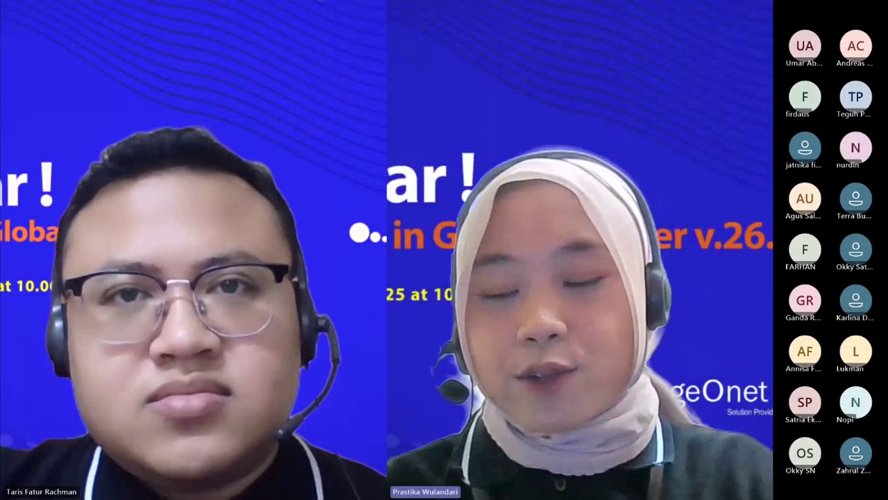